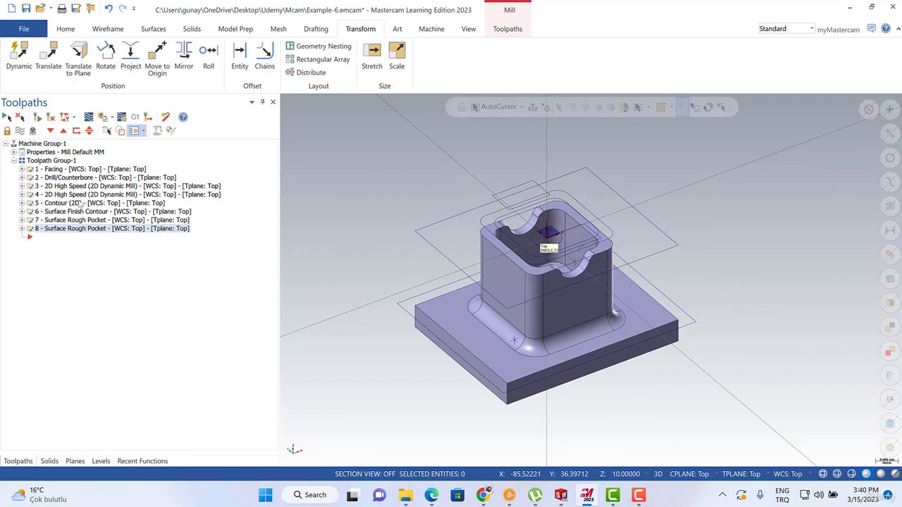
- Define the machine group's stock as a rectangular bounding box around the solid part and accept the stock setup
left_click(13, 152)
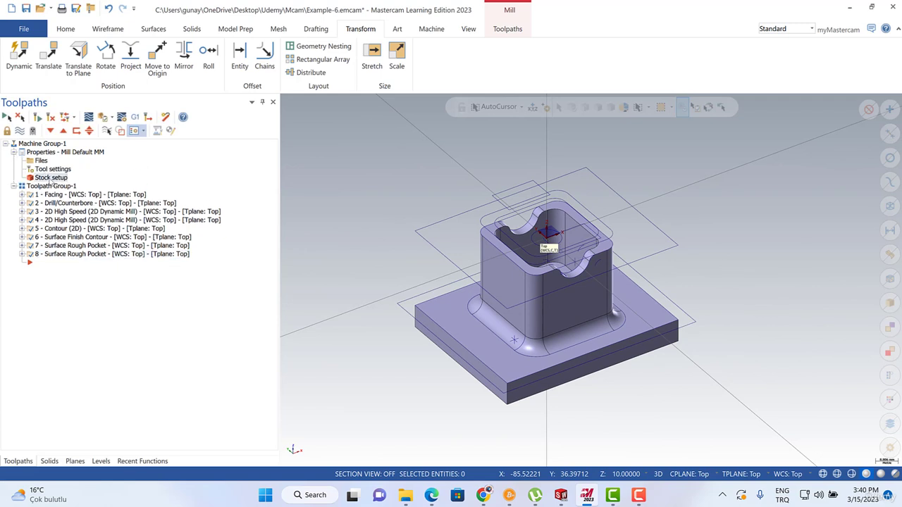
double_click(50, 178)
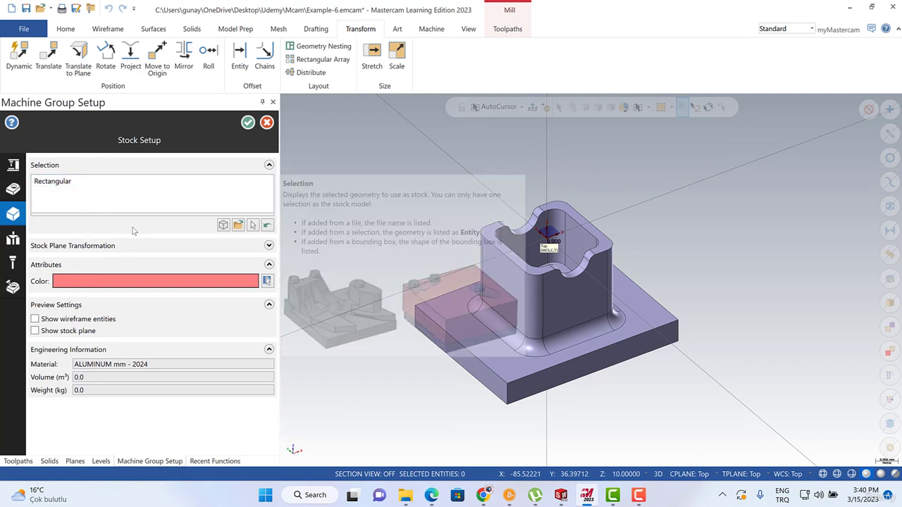
left_click(221, 228)
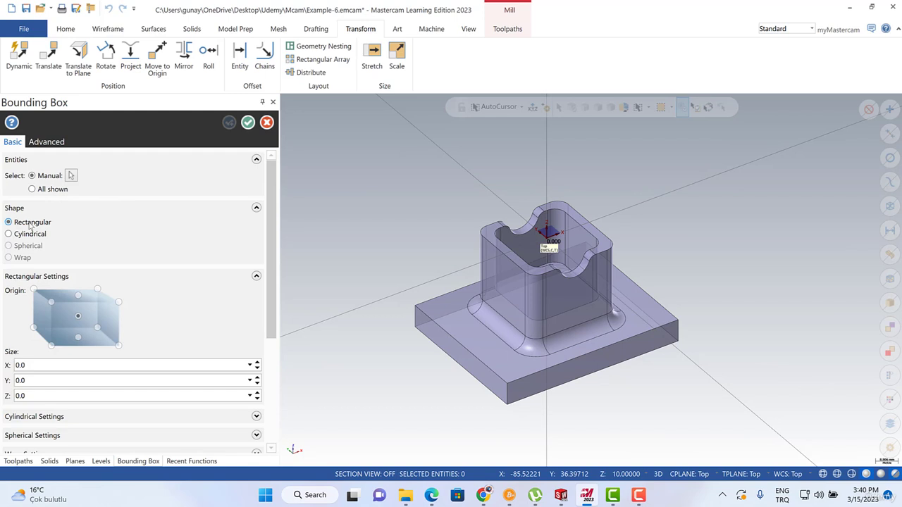
left_click(71, 176)
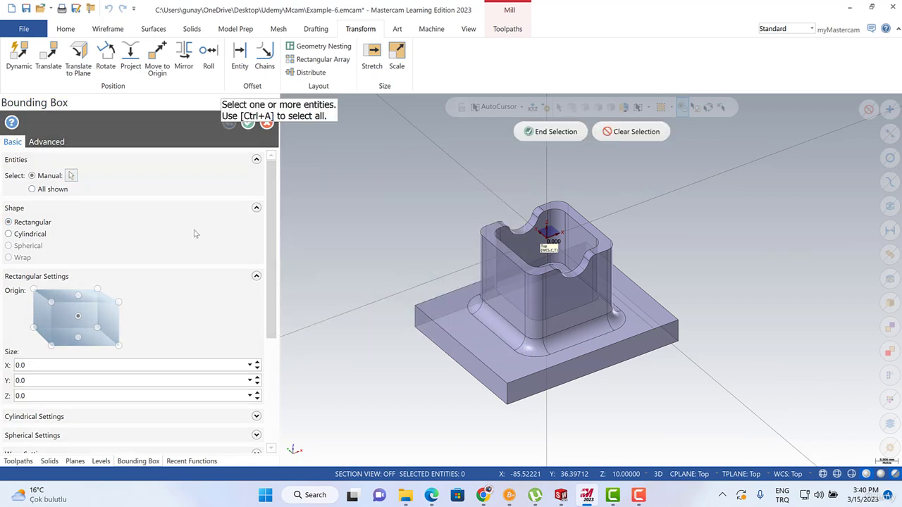
left_click(495, 255)
key("Return")
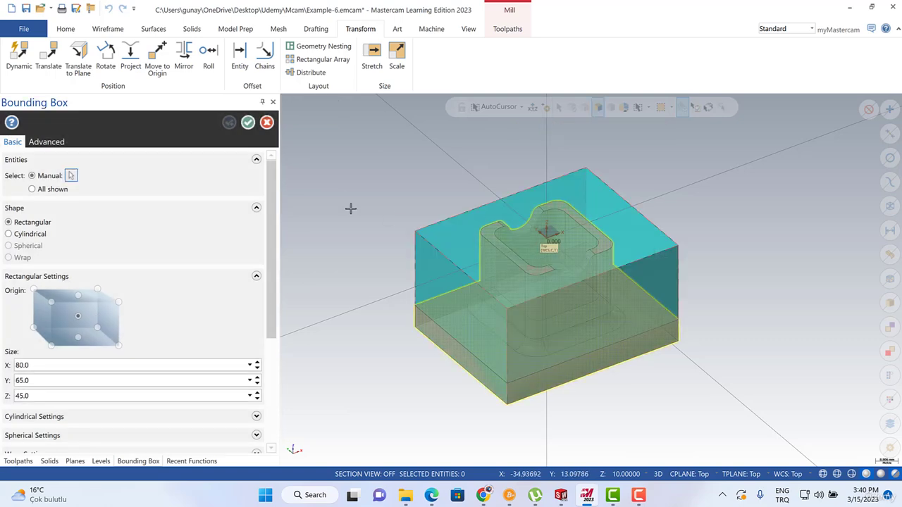
left_click(248, 123)
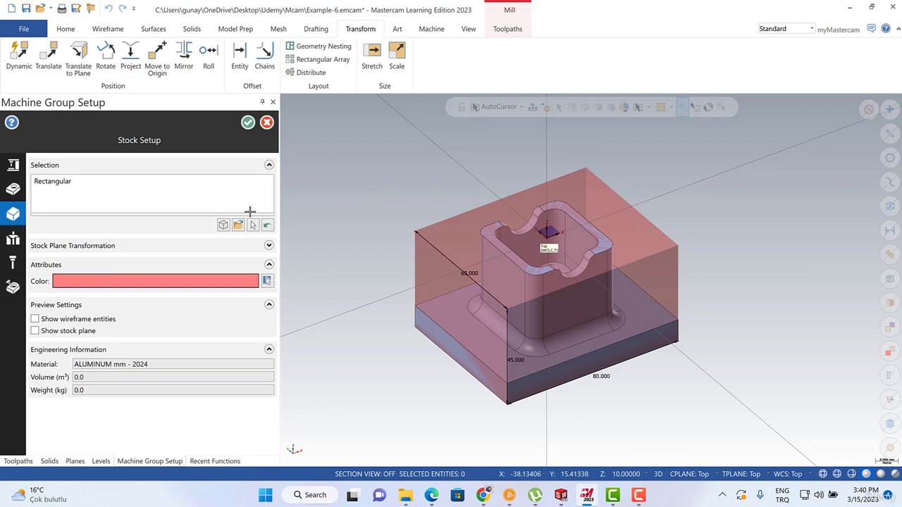
left_click(248, 123)
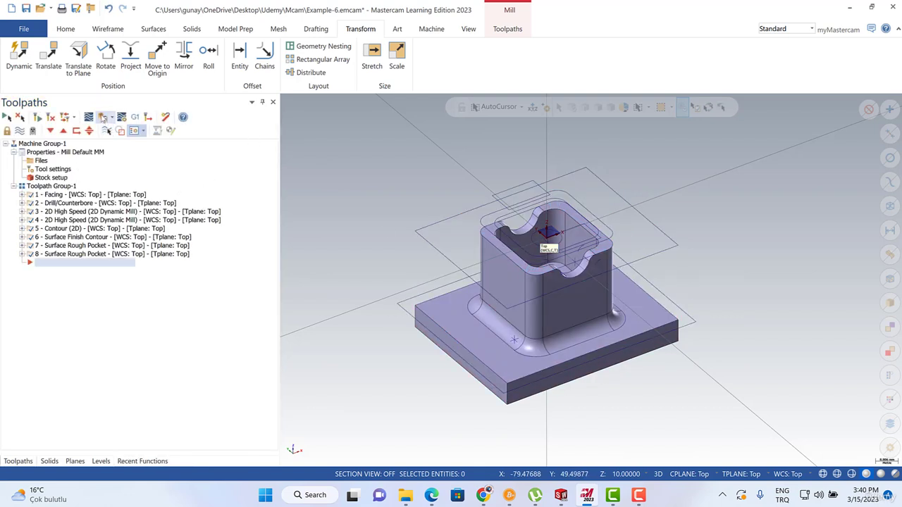
- Verify all eight toolpath operations by running the machining simulation to the end and inspecting the cut stock
left_click(103, 119)
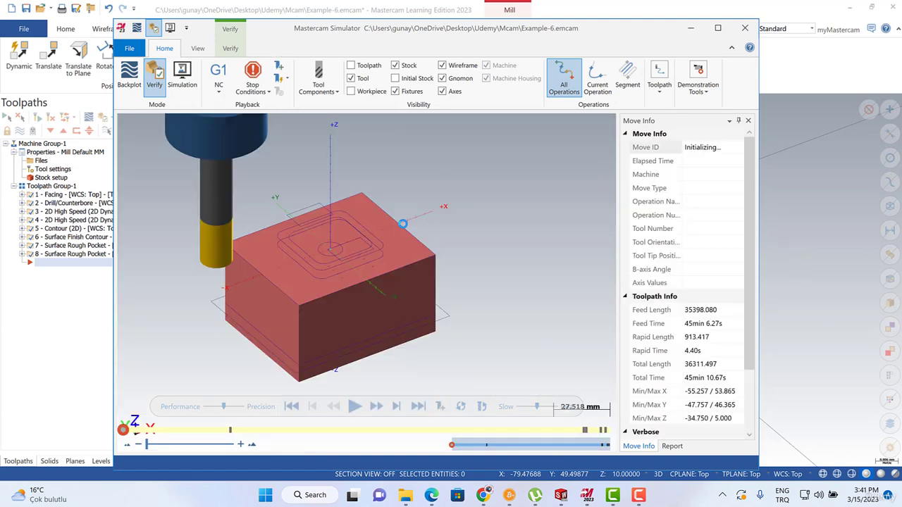
left_click(353, 407)
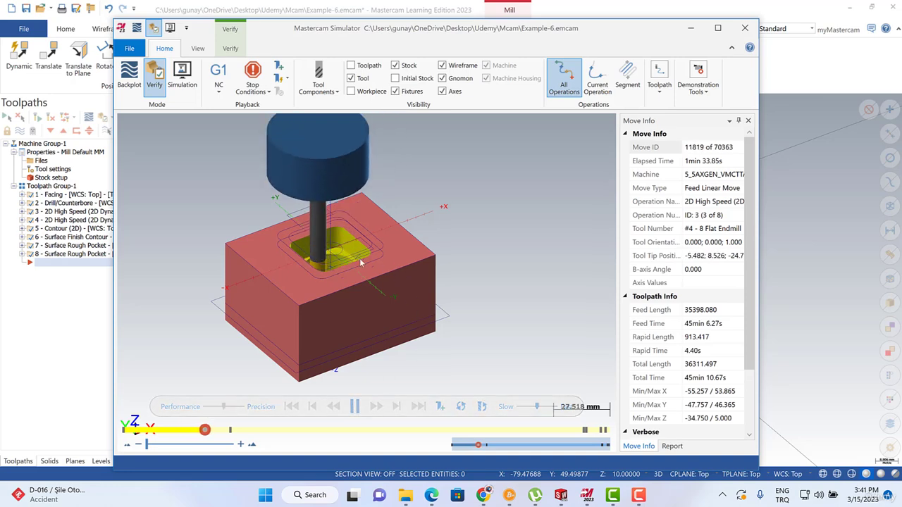
left_click_drag(331, 271, 353, 254)
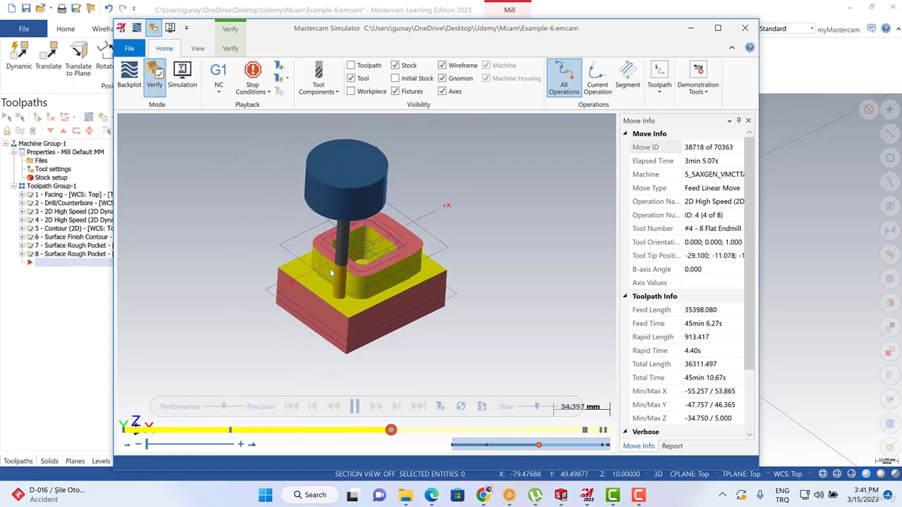
scroll(330, 268, "up", 3)
middle_click_drag(364, 259, 368, 258)
scroll(363, 260, "down", 3)
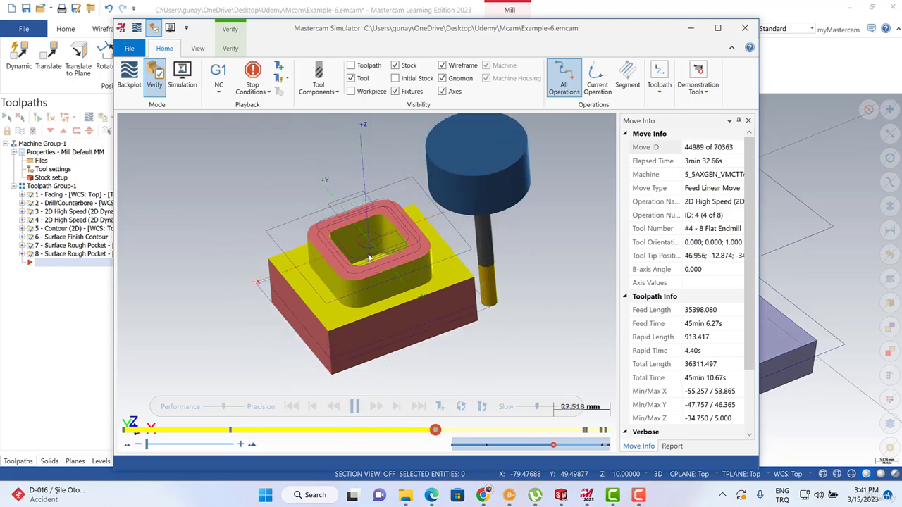
scroll(354, 265, "up", 1)
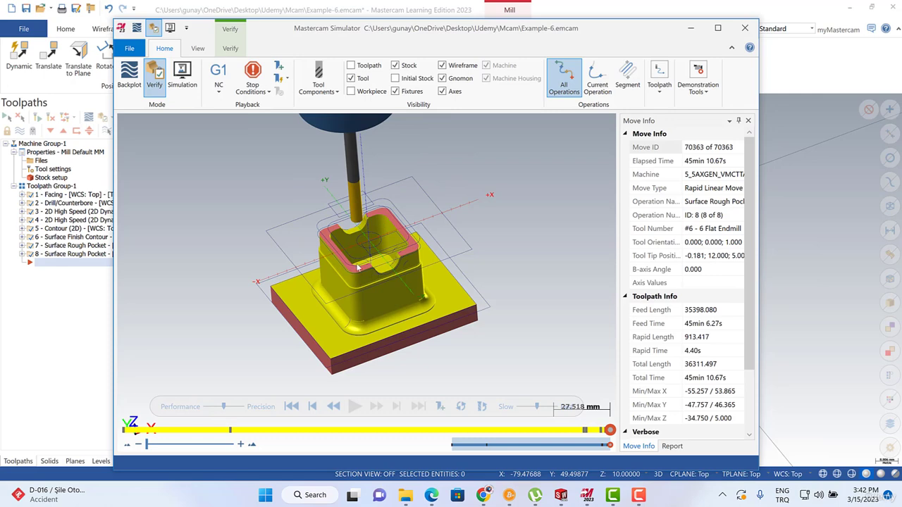
scroll(357, 267, "up", 3)
mouse_move(353, 292)
middle_mouse_down()
mouse_move(355, 229)
mouse_move(349, 294)
middle_mouse_up()
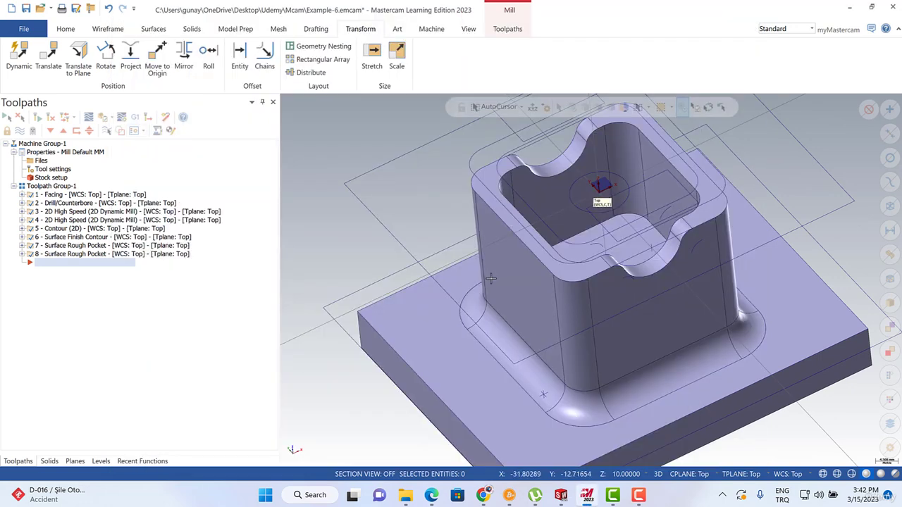
- Examine the second 2D dynamic mill operation in the toolpath list and the notches in the box's upper rim
middle_click_drag(491, 278, 113, 245)
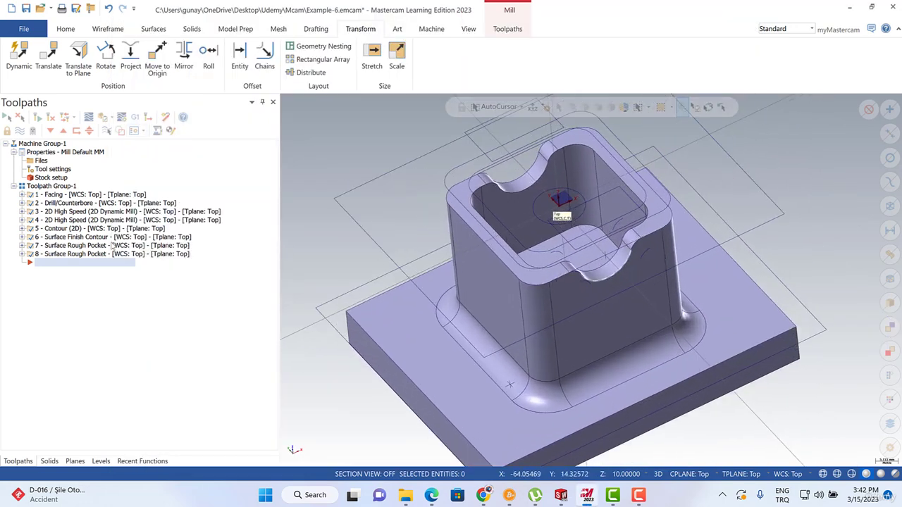
left_click(22, 220)
left_click(22, 220)
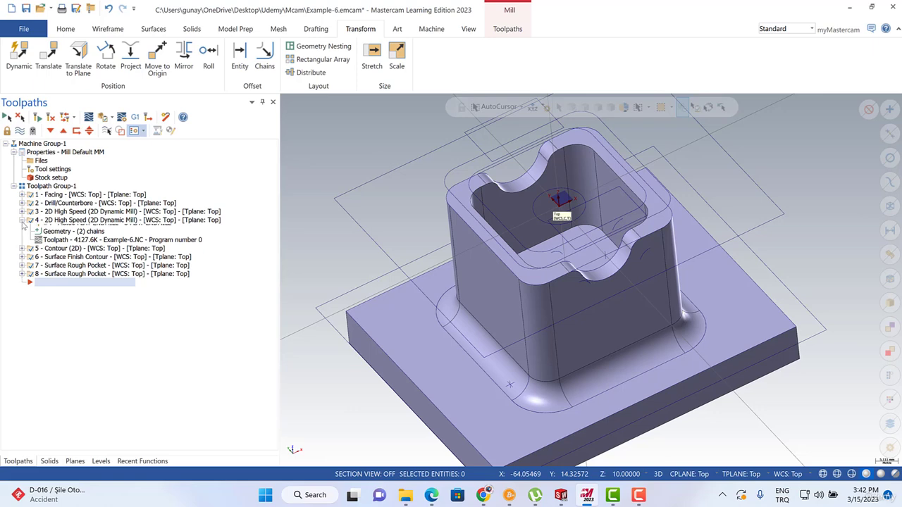
middle_click_drag(365, 286, 491, 276)
scroll(491, 276, "up", 3)
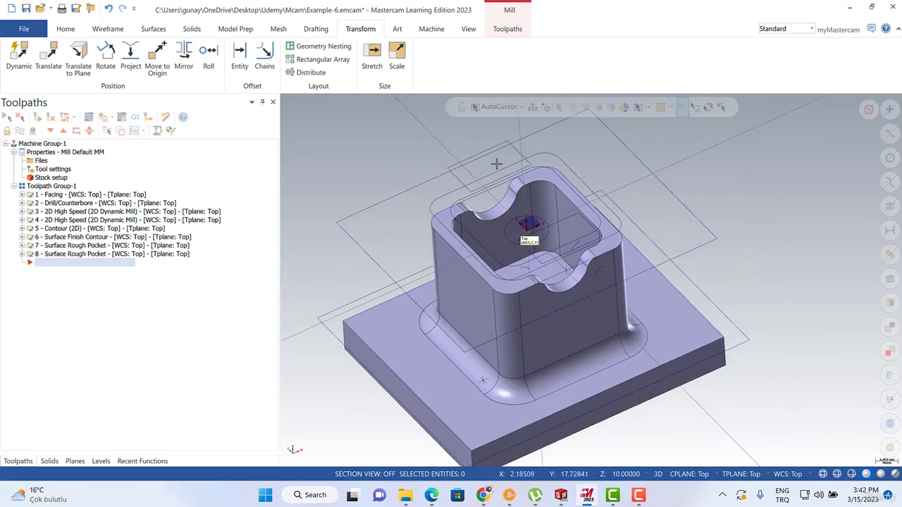
scroll(585, 301, "up", 2)
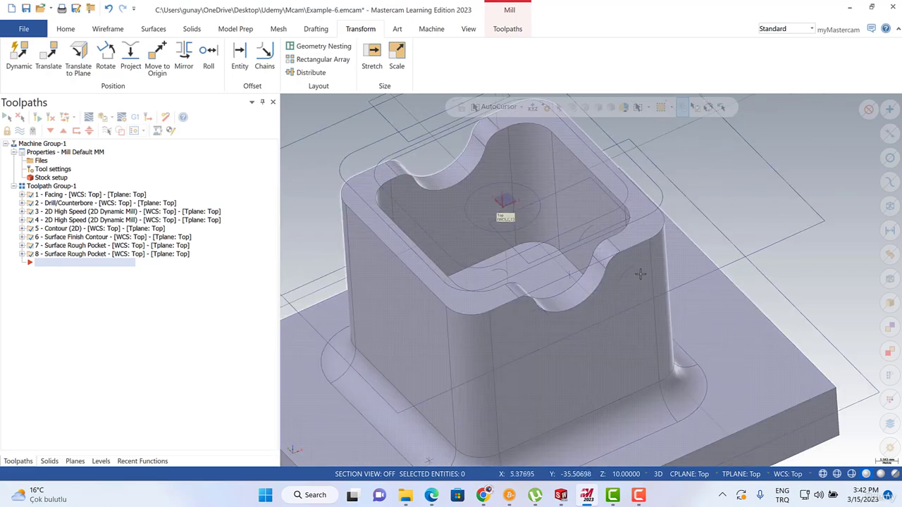
middle_click_drag(586, 300, 652, 276)
scroll(503, 282, "up", 3)
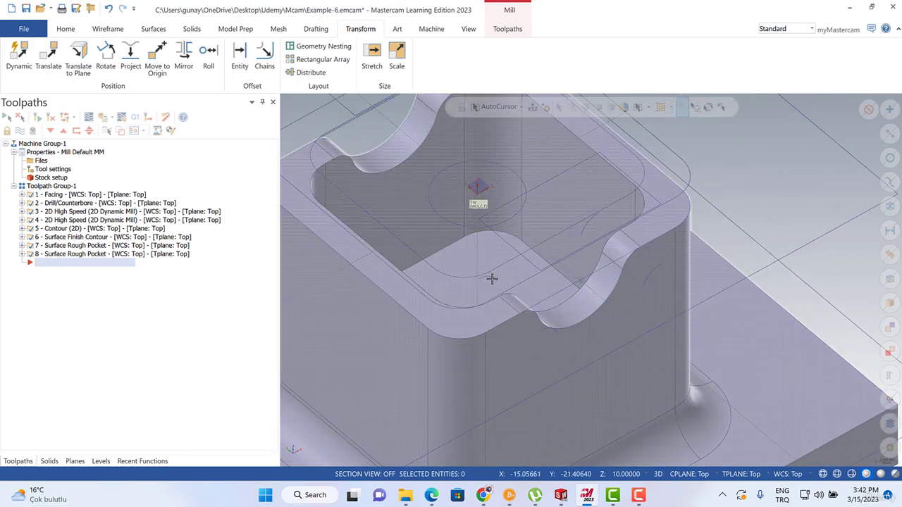
scroll(498, 261, "down", 3)
middle_click_drag(498, 261, 538, 271)
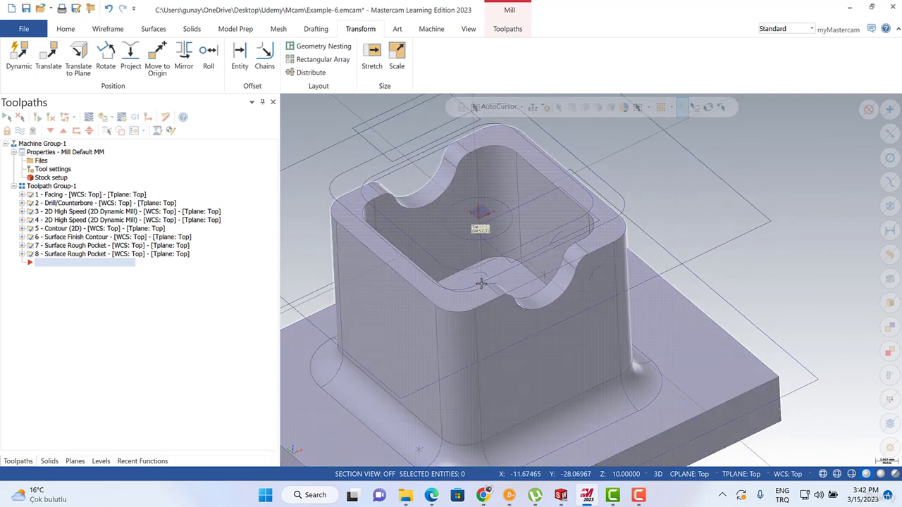
- Move the four small arcs near the front notch and inside the pocket to level 101
left_click(480, 273)
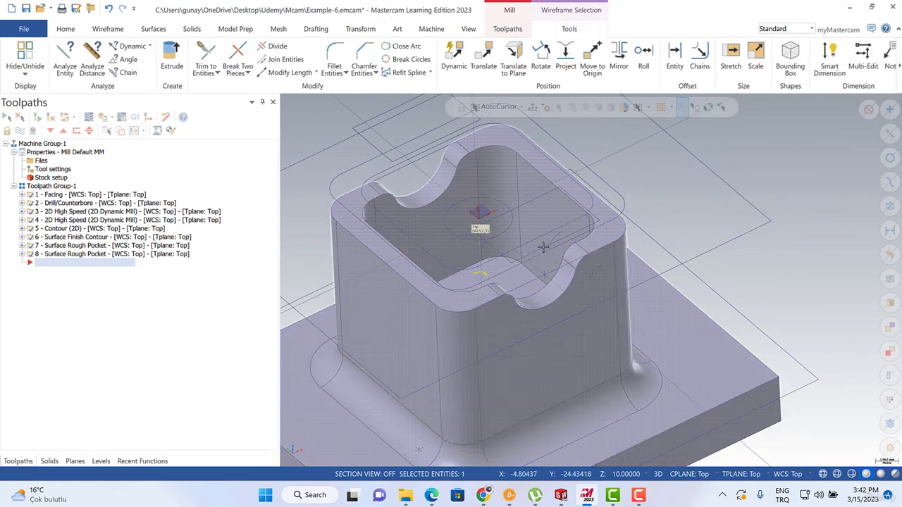
left_click(593, 274)
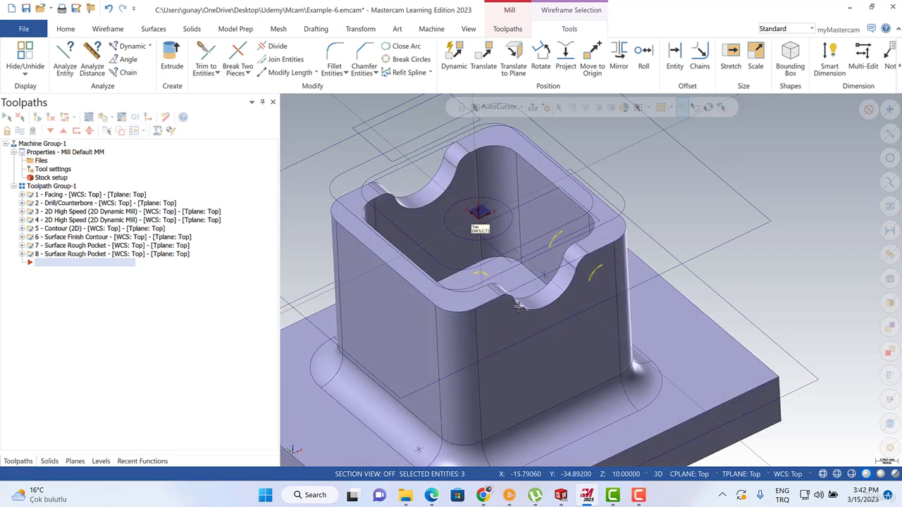
right_click(619, 144)
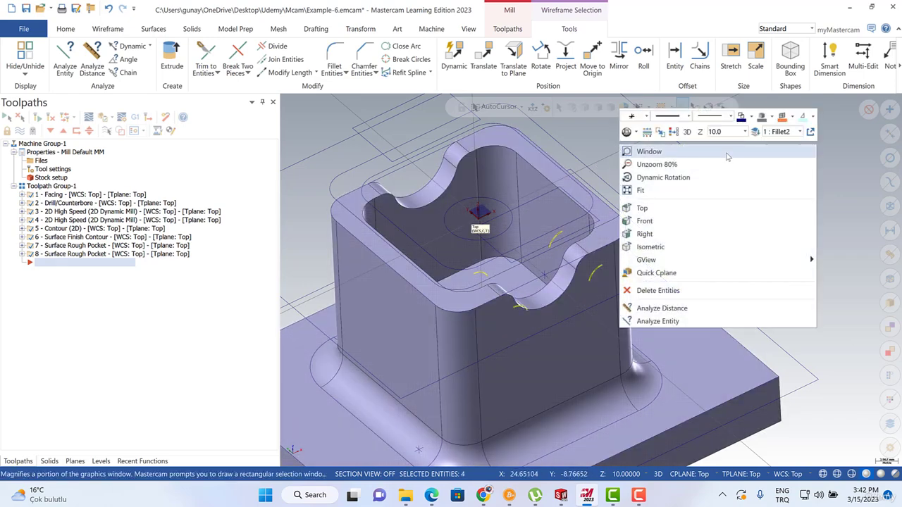
left_click(755, 133)
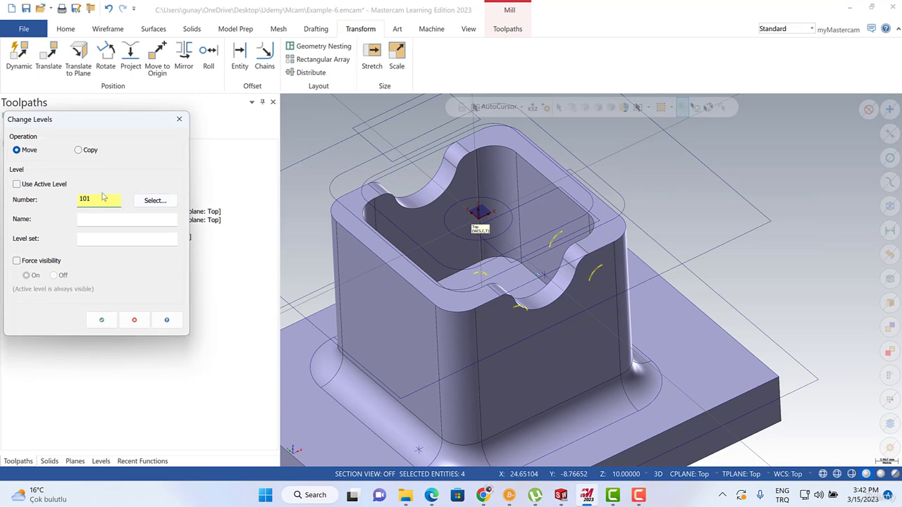
left_click(104, 319)
middle_click_drag(700, 358, 632, 340)
scroll(635, 303, "up", 5)
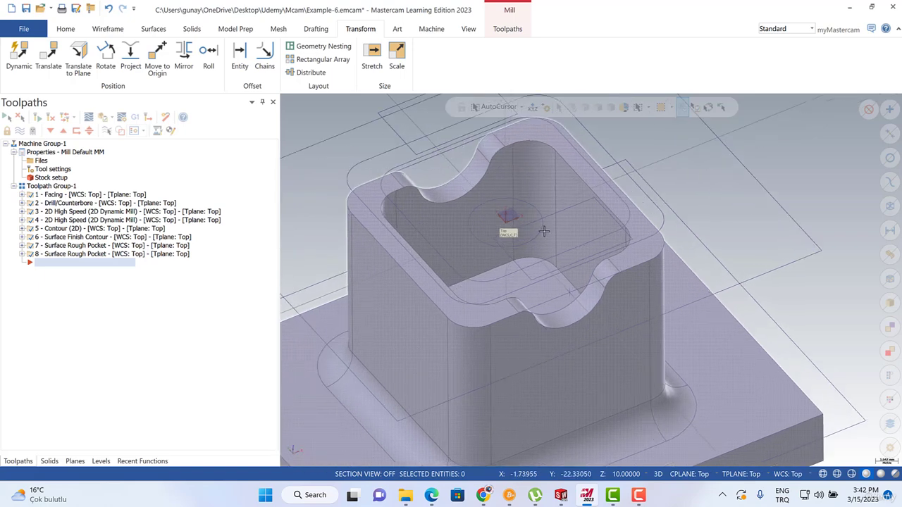
- Create Curve One Edge wireframe curves along the edges of the front and rear notches in the box's rim
left_click(659, 475)
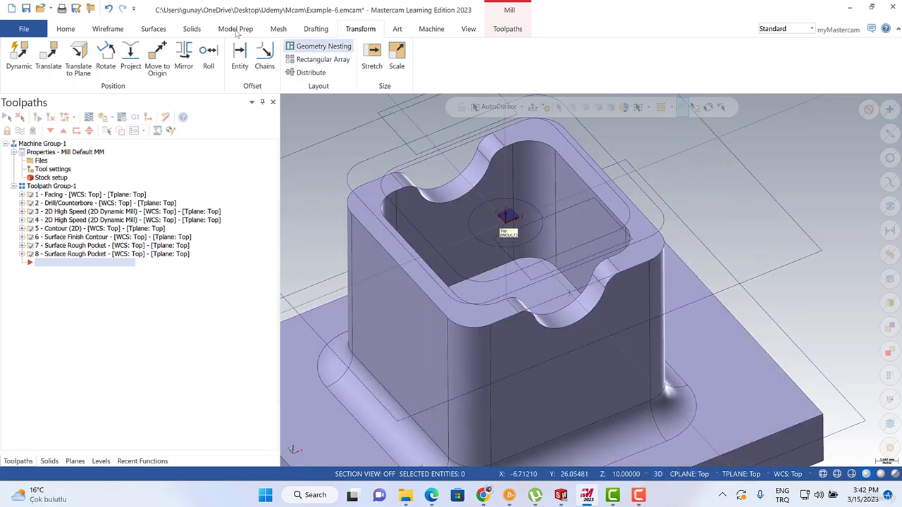
left_click(109, 30)
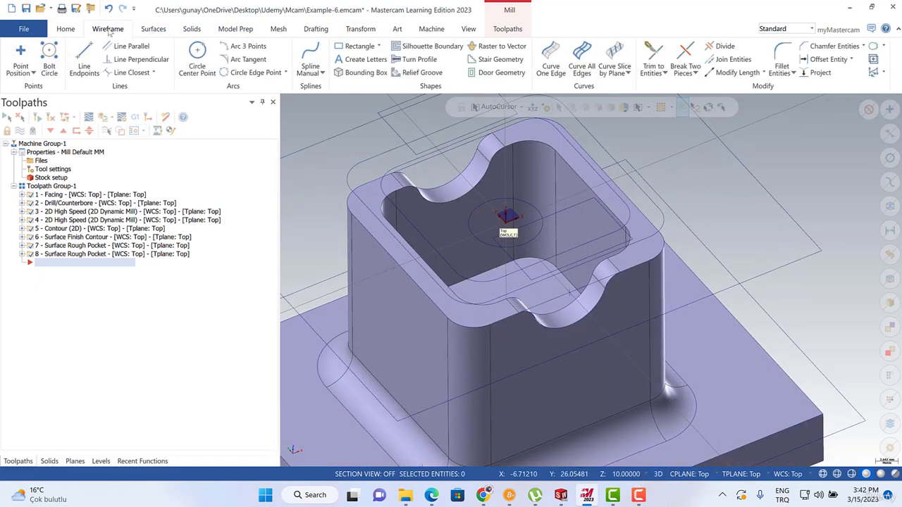
left_click(551, 58)
scroll(600, 324, "up", 3)
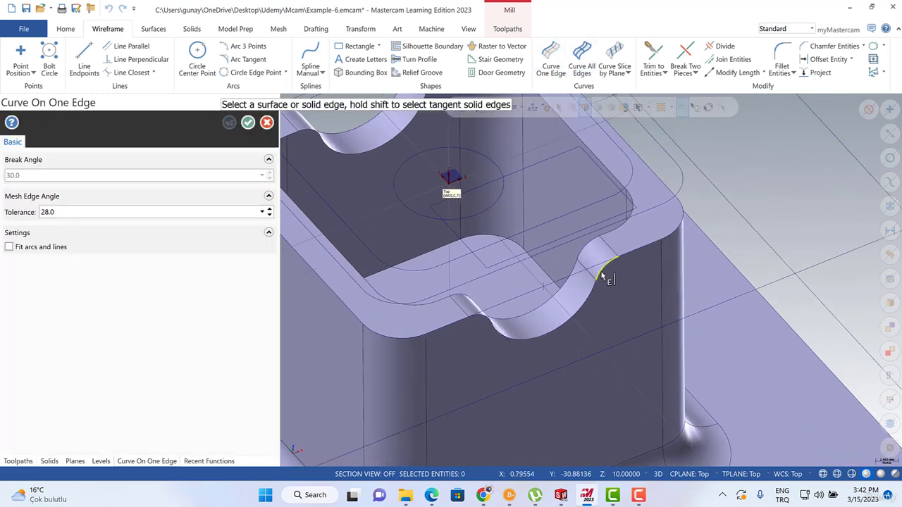
left_click(602, 277)
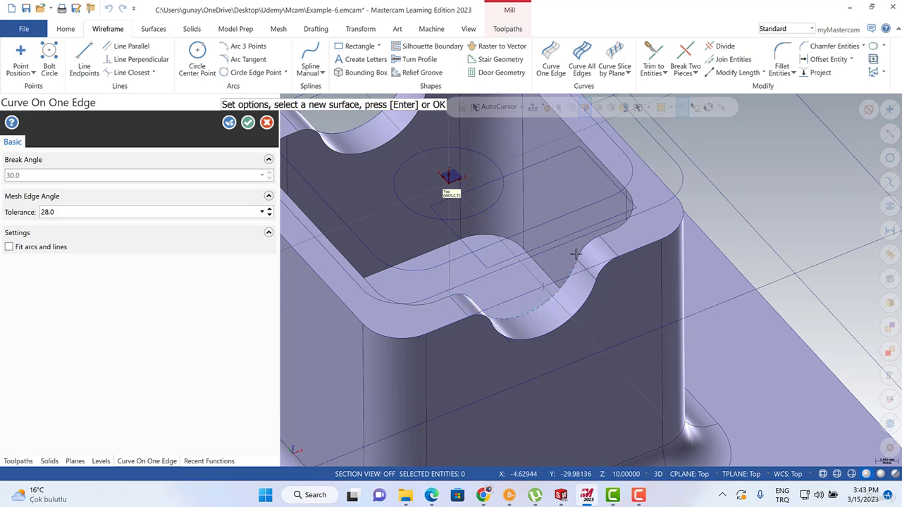
scroll(627, 298, "down", 5)
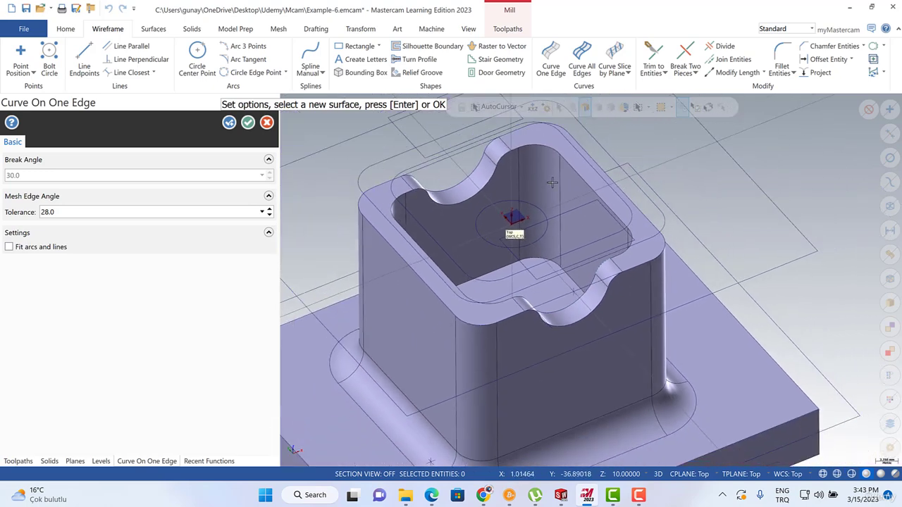
scroll(503, 142, "up", 2)
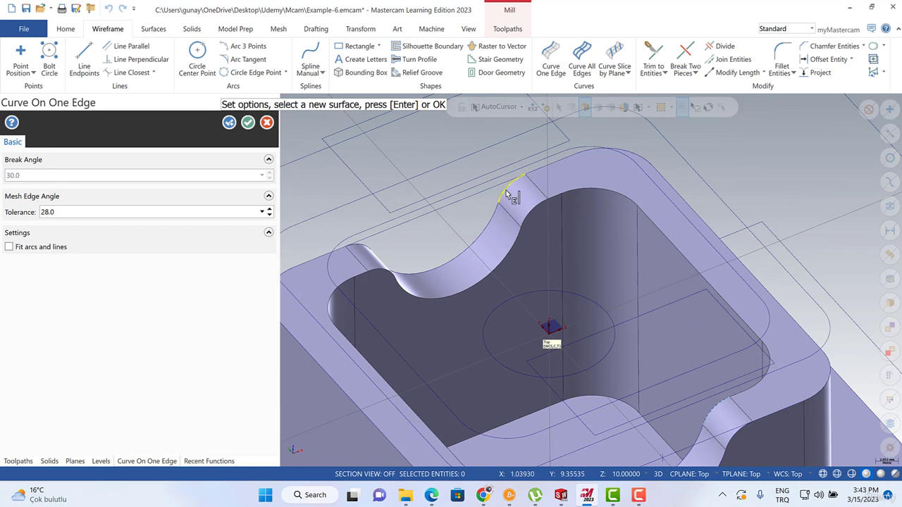
left_click(366, 246)
scroll(519, 227, "down", 3)
key("Return")
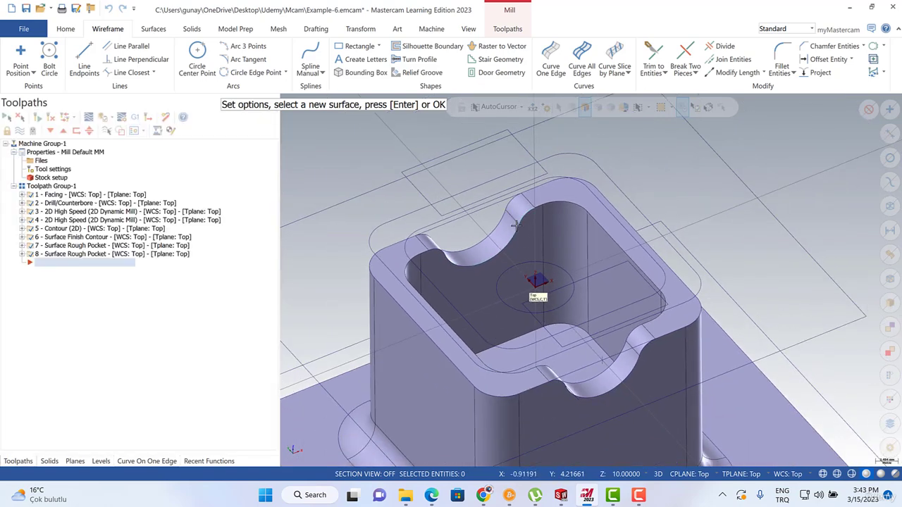
- Set the construction plane and tool plane to Front
left_click(684, 474)
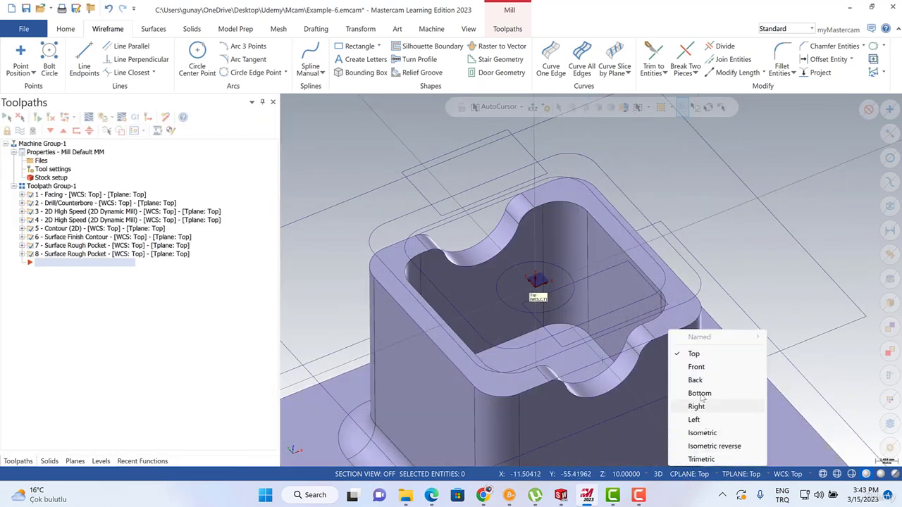
left_click(696, 367)
scroll(640, 221, "down", 3)
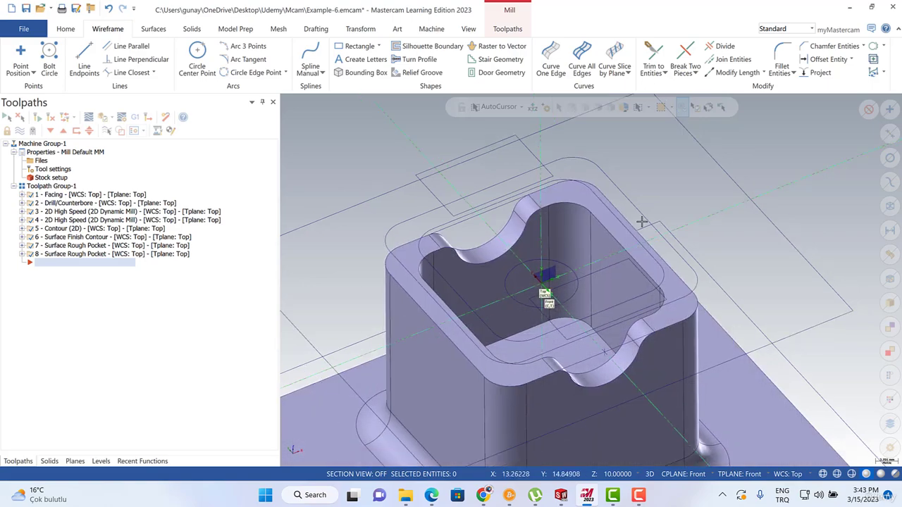
scroll(654, 291, "up", 5)
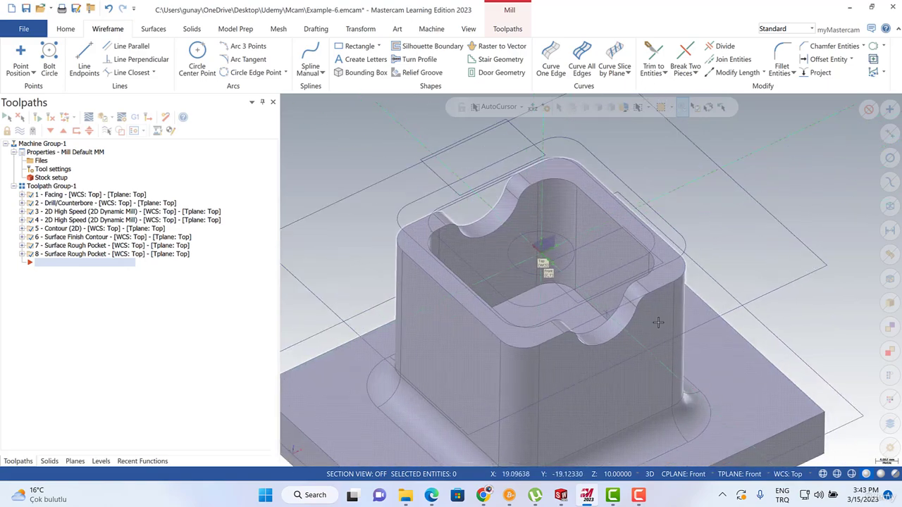
left_click(153, 30)
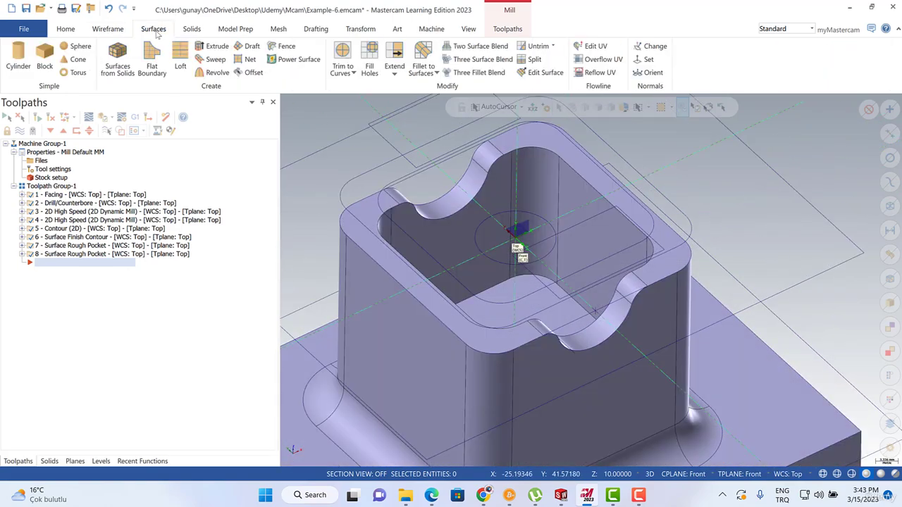
left_click(248, 46)
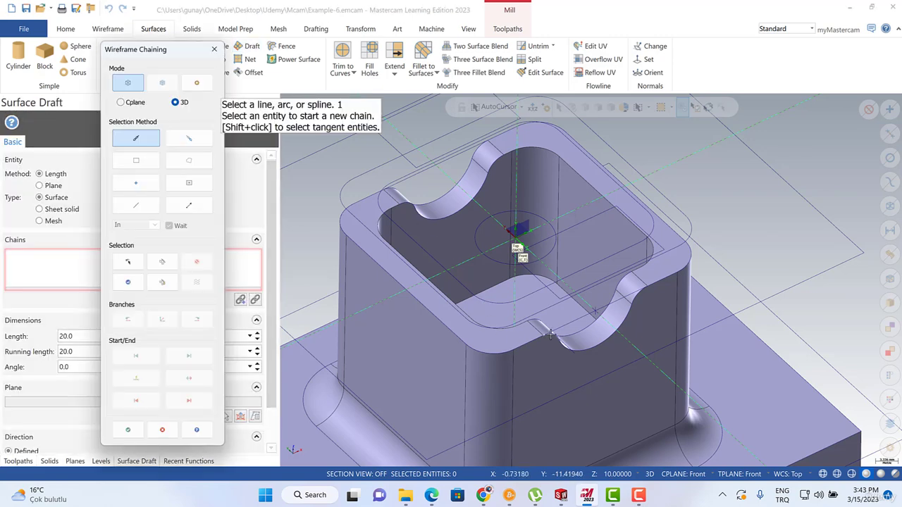
left_click(531, 343)
scroll(530, 343, "up", 5)
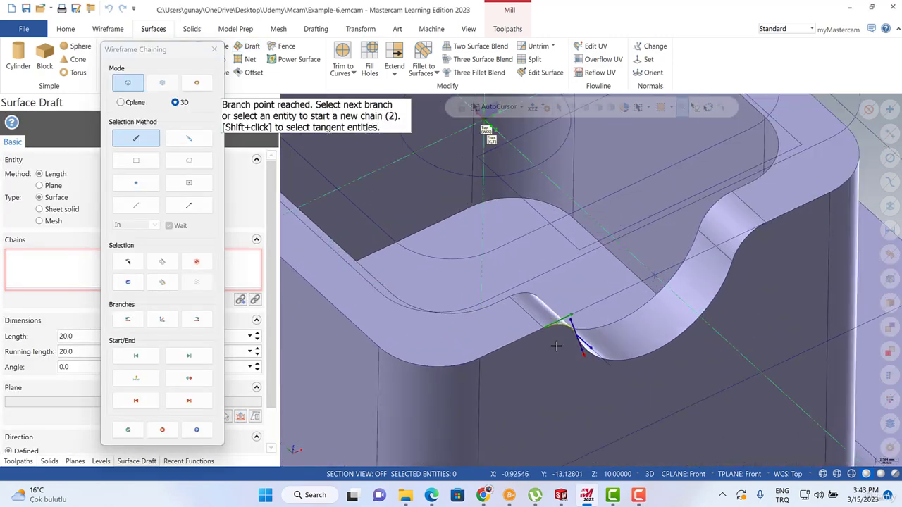
middle_click_drag(477, 360, 478, 367)
key("Escape")
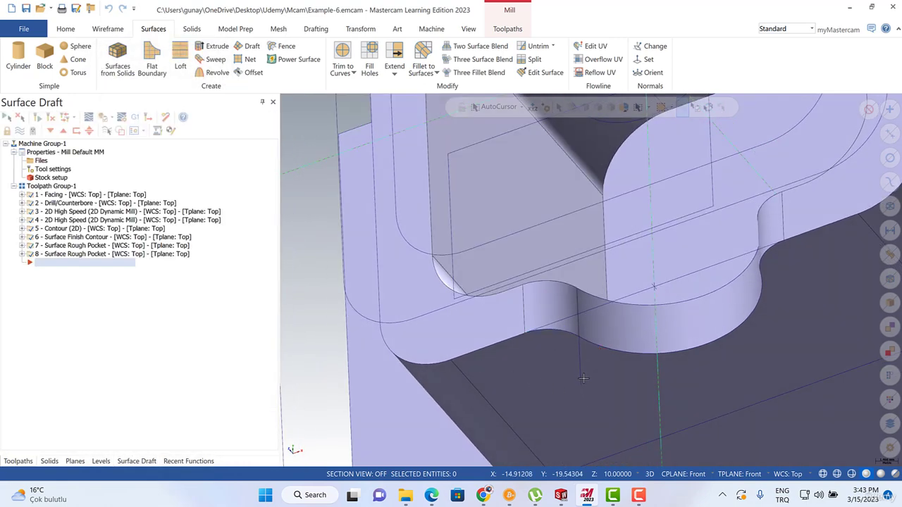
- Delete the stray vertical line hanging below the outer edge of the front notch
left_click(580, 369)
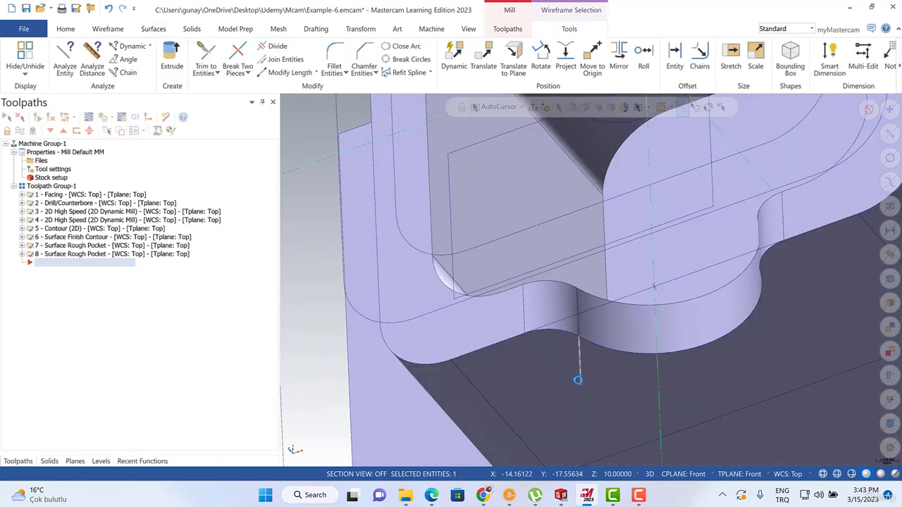
left_click(565, 376)
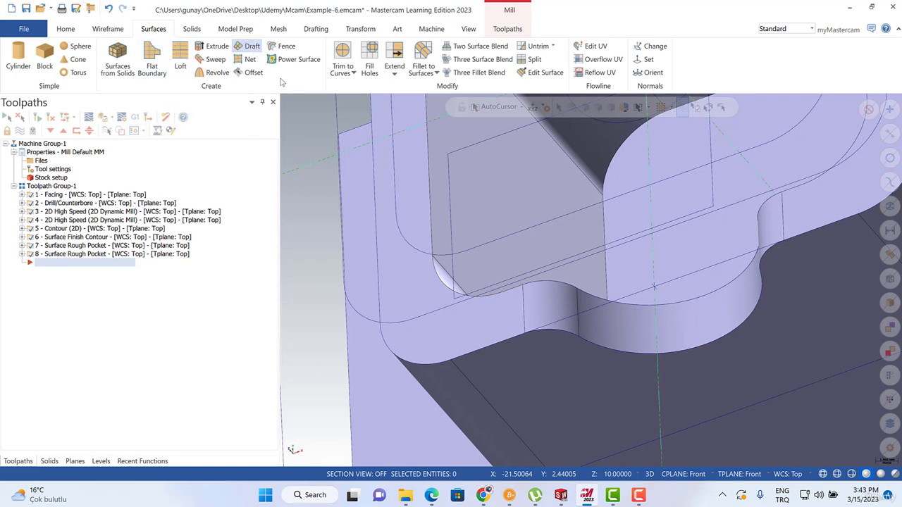
- Create a draft surface with a length of 1.0 from the chain along the front notch's outer edge
left_click(546, 329)
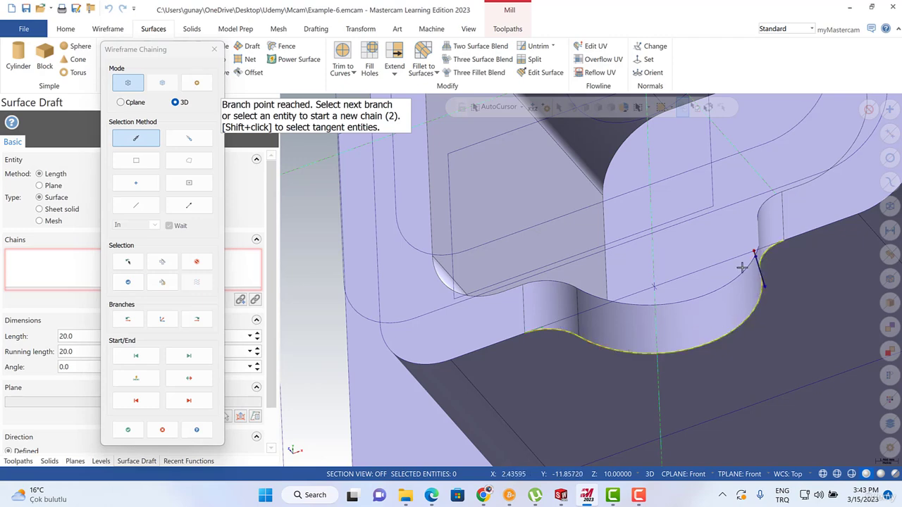
middle_click_drag(726, 279, 863, 172)
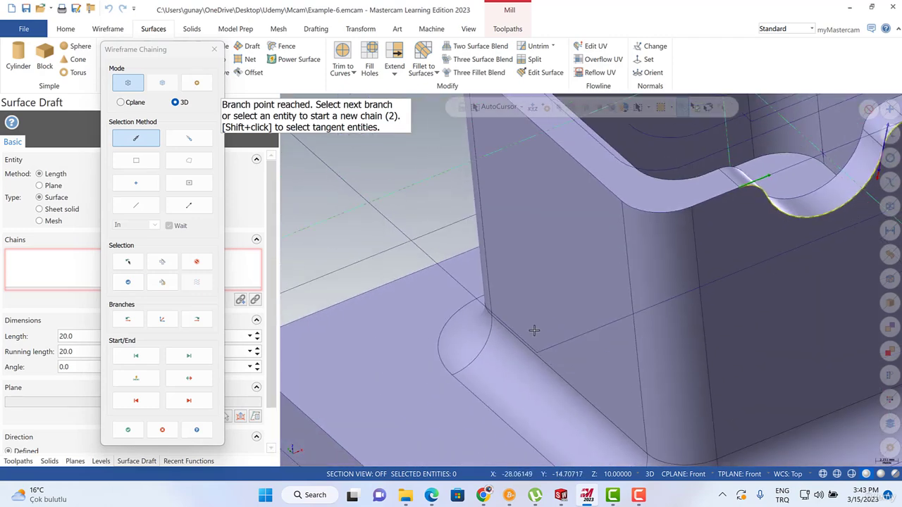
scroll(863, 172, "down", 4)
scroll(734, 222, "up", 5)
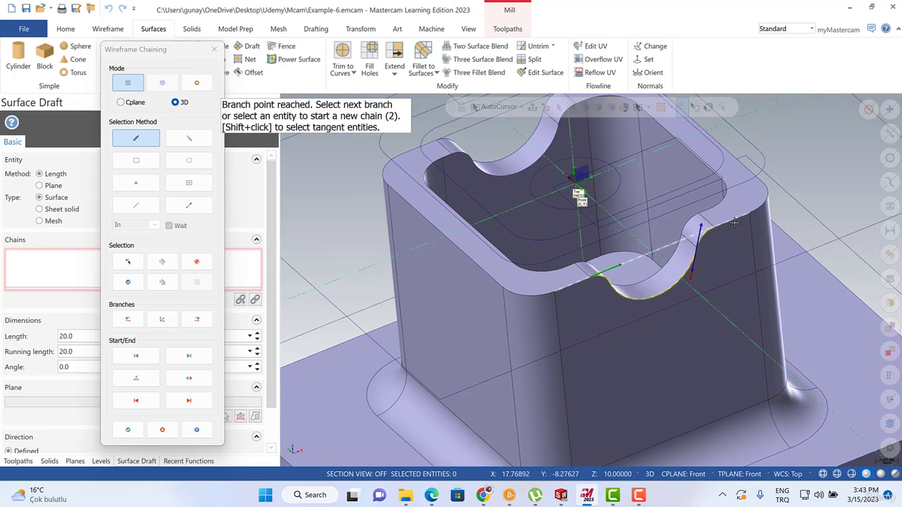
key("Return")
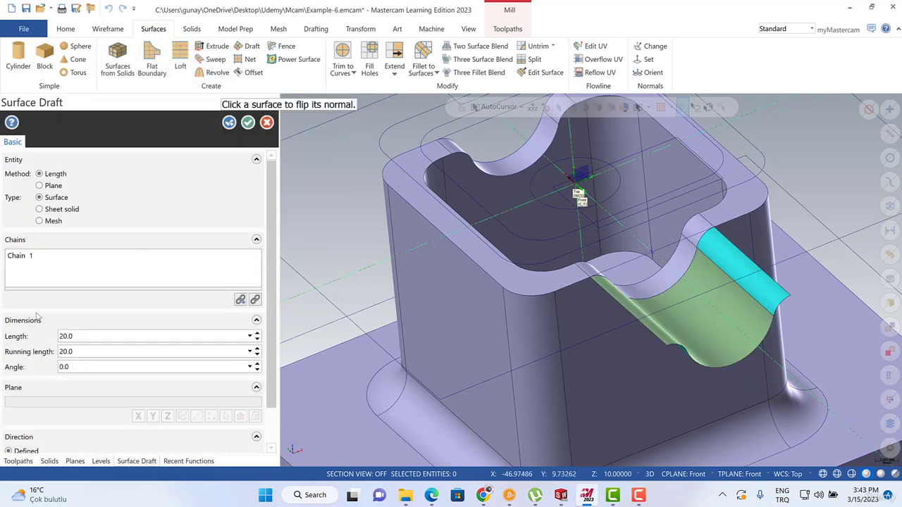
type("1.0")
key("Return")
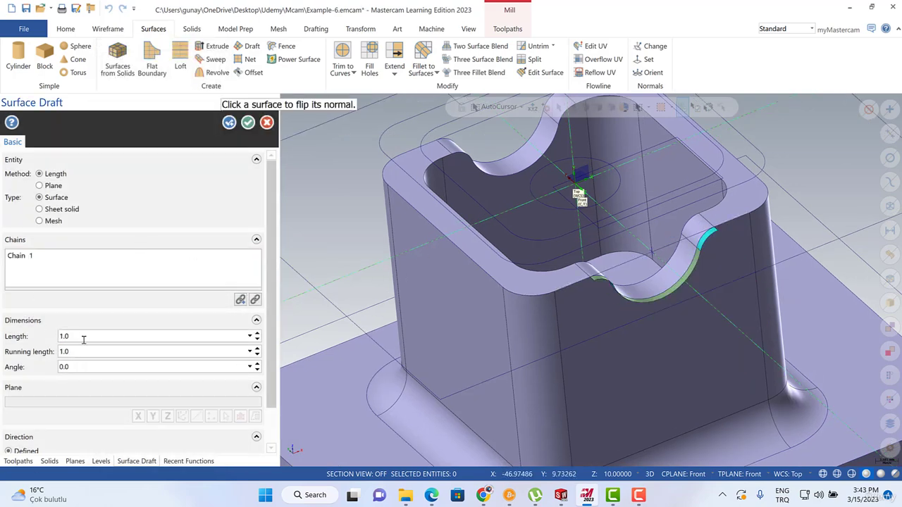
left_click(229, 125)
left_click(230, 123)
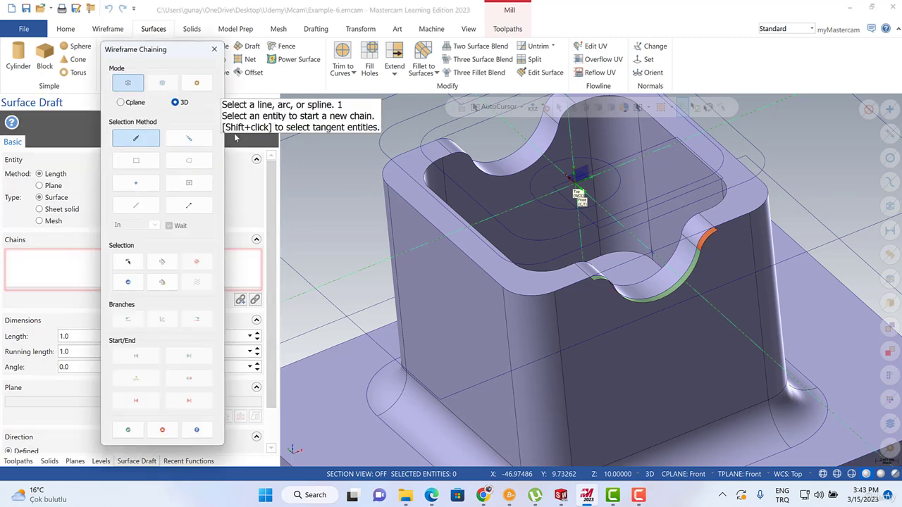
- Create a 1.0 long draft surface from the front notch's inner edge chain, using the Opposite direction
left_click(579, 262)
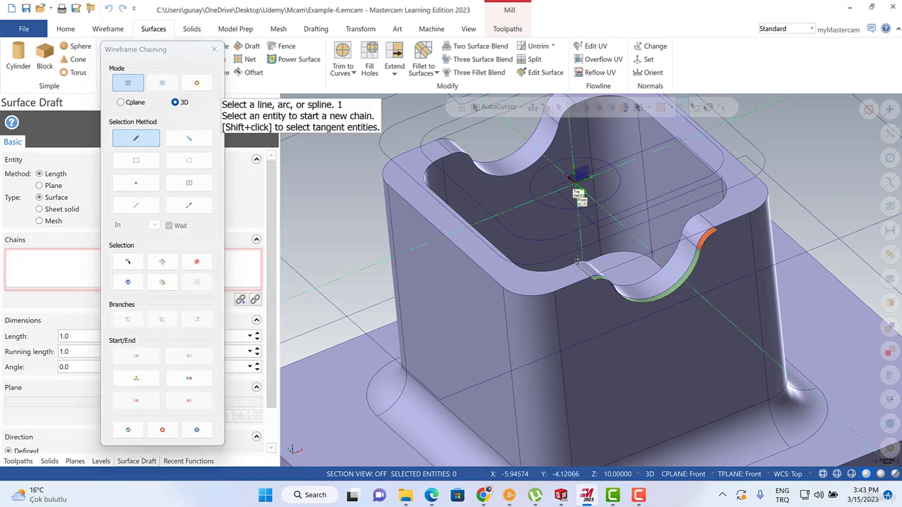
left_click(689, 222)
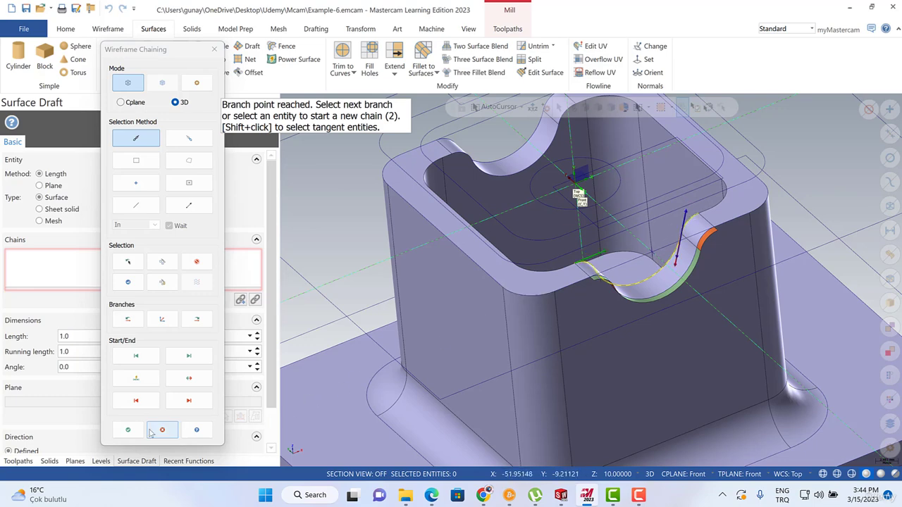
scroll(649, 259, "up", 5)
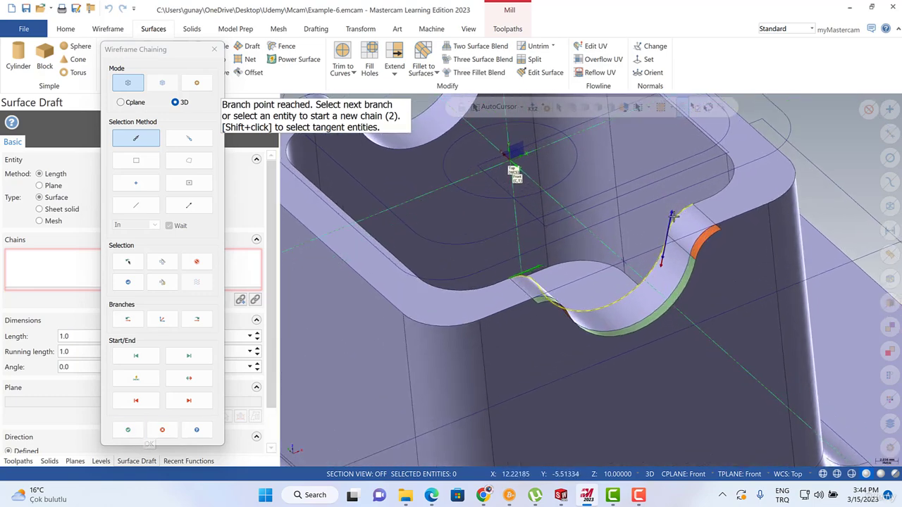
left_click(127, 430)
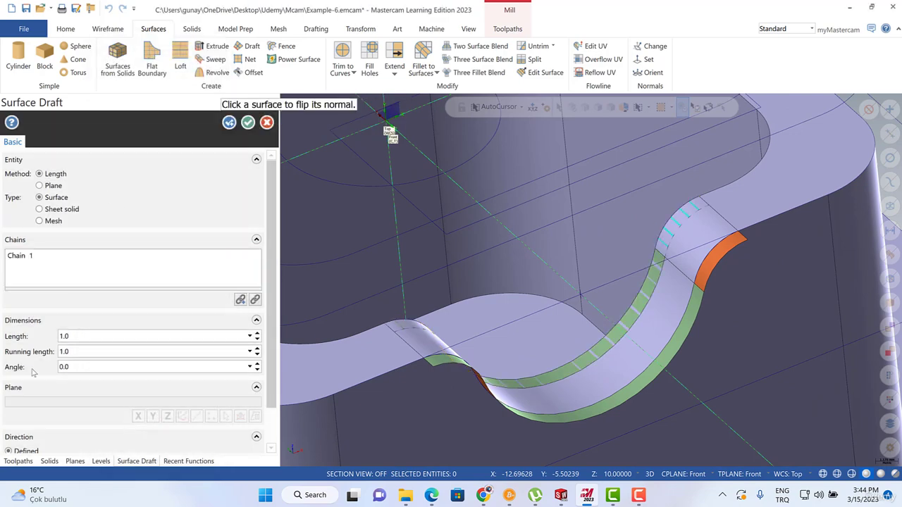
scroll(252, 311, "down", 1)
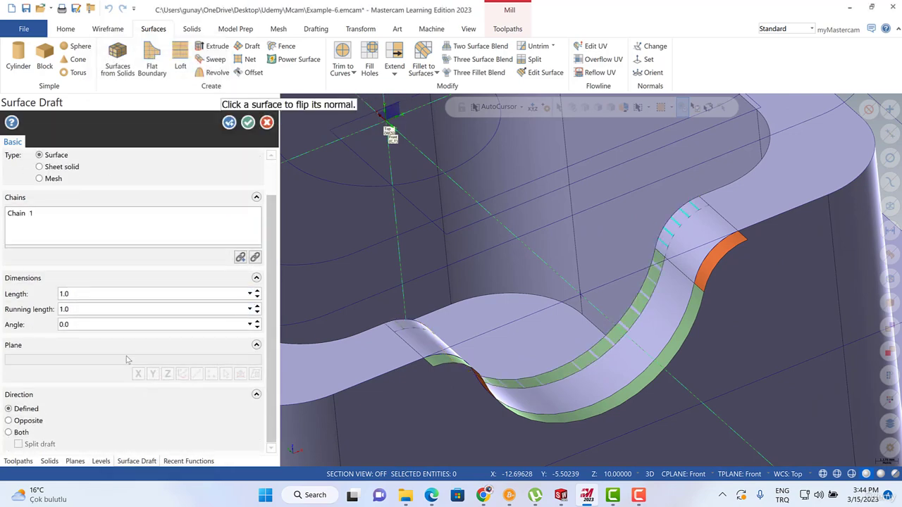
left_click(10, 420)
left_click(248, 123)
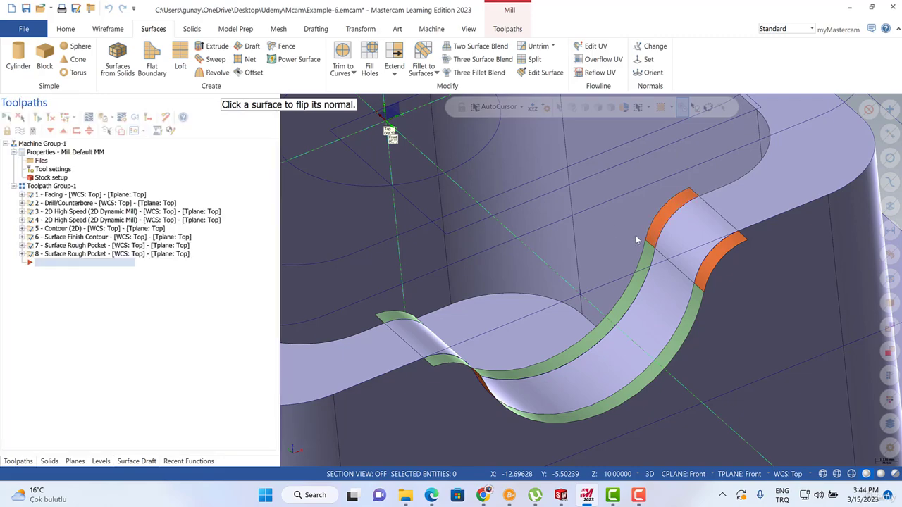
- Create Curve One Edge curves on the short end edges at diagonally opposite ends of the inner and outer draft surfaces
scroll(742, 278, "down", 6)
scroll(742, 278, "up", 6)
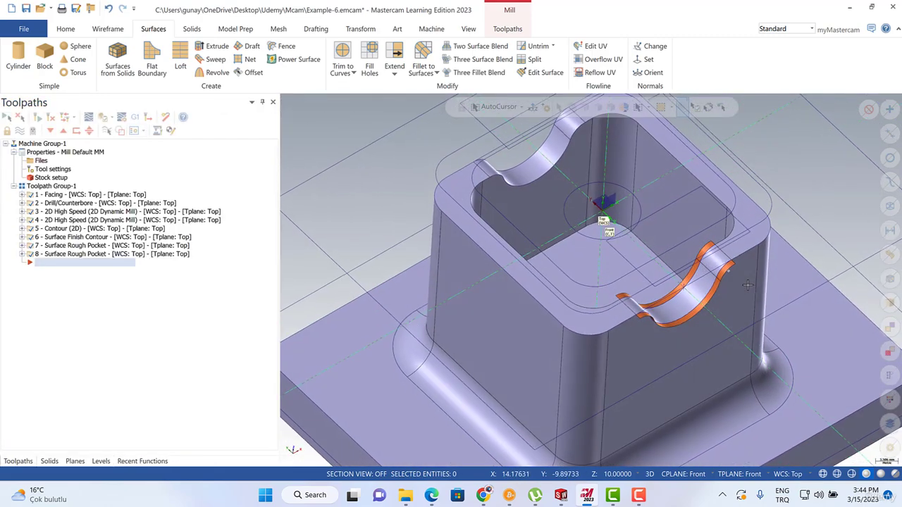
scroll(729, 275, "up", 4)
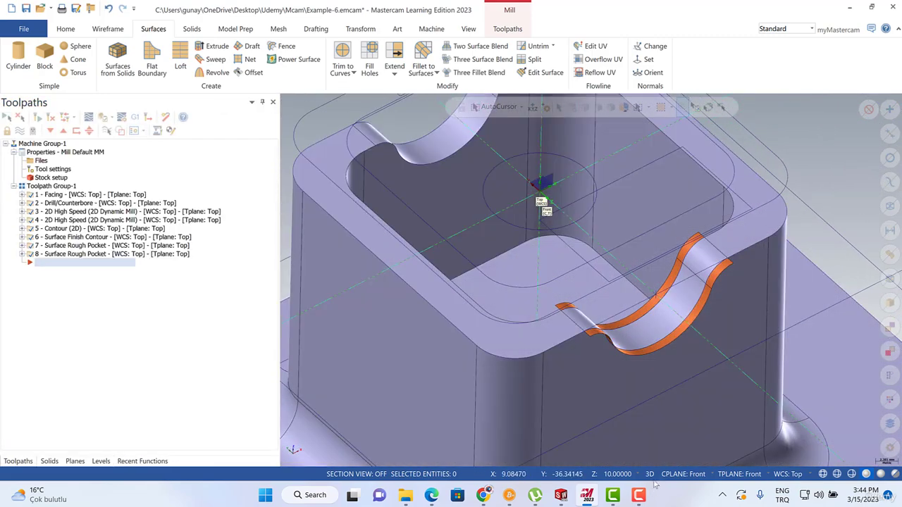
scroll(706, 249, "up", 5)
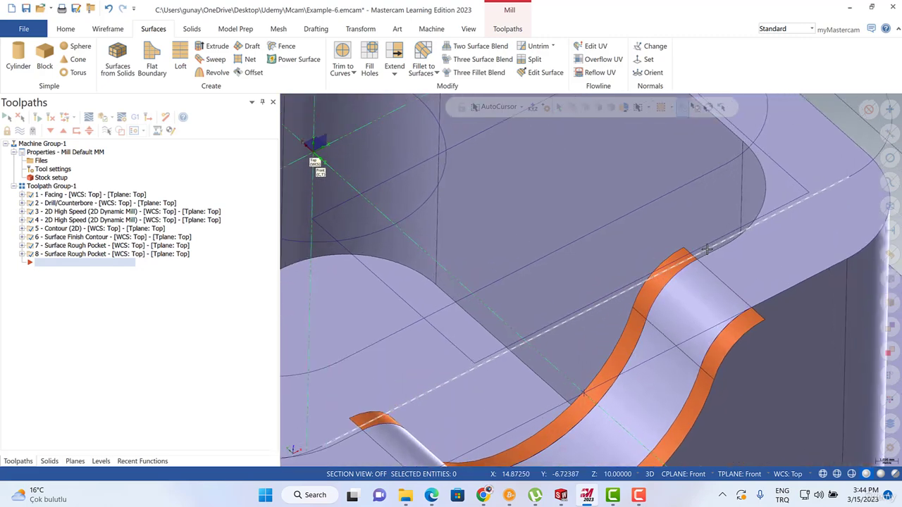
left_click(107, 31)
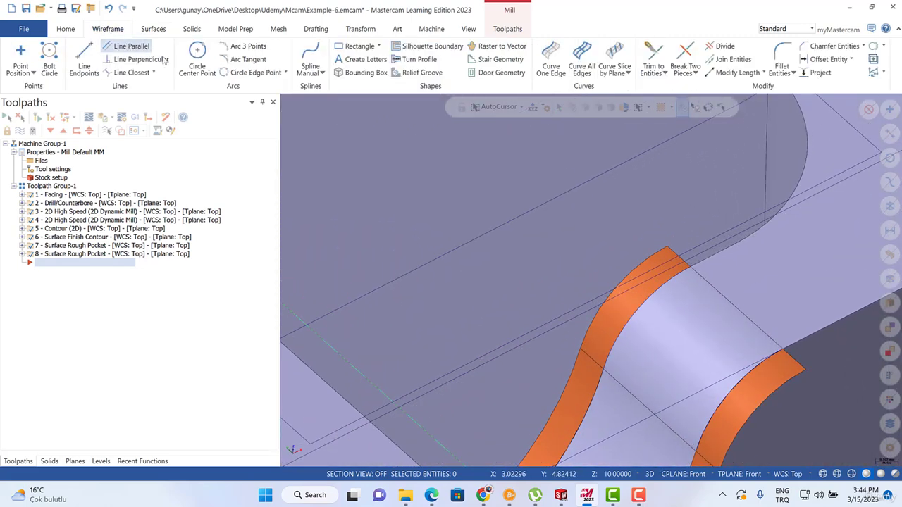
left_click(551, 62)
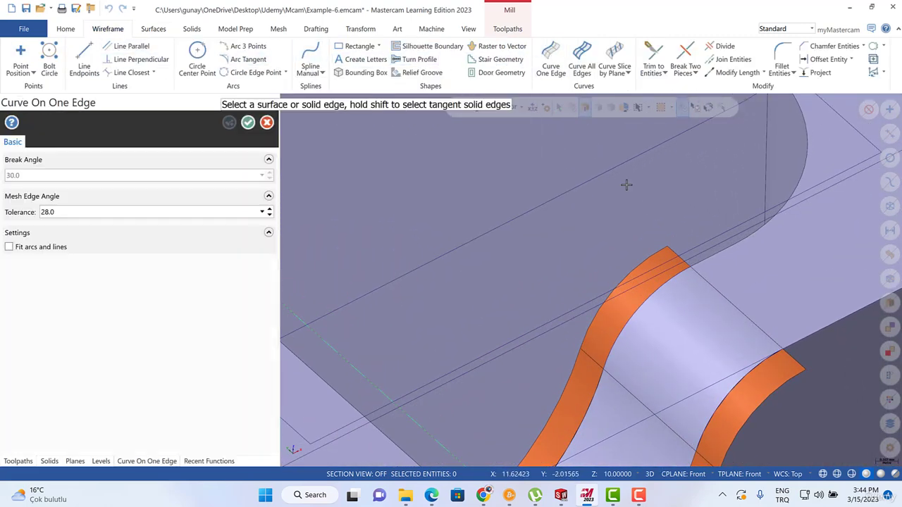
left_click(681, 238)
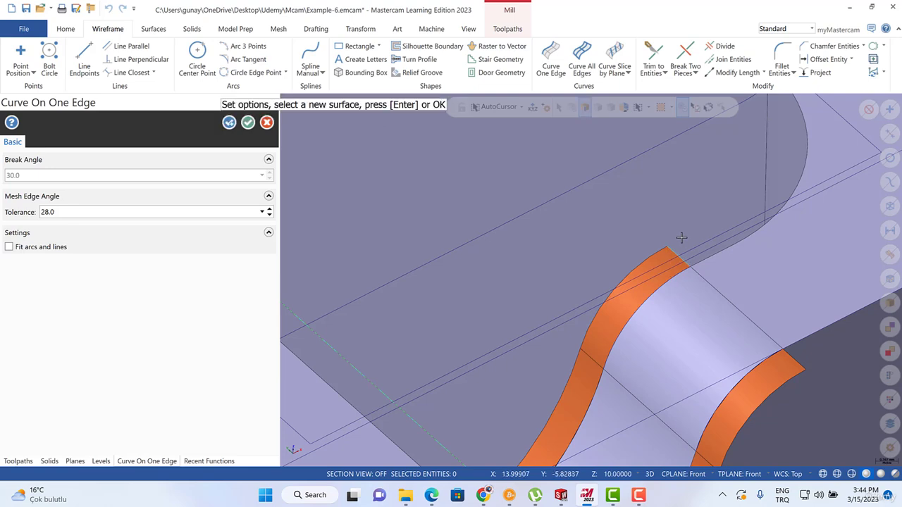
scroll(658, 191, "down", 5)
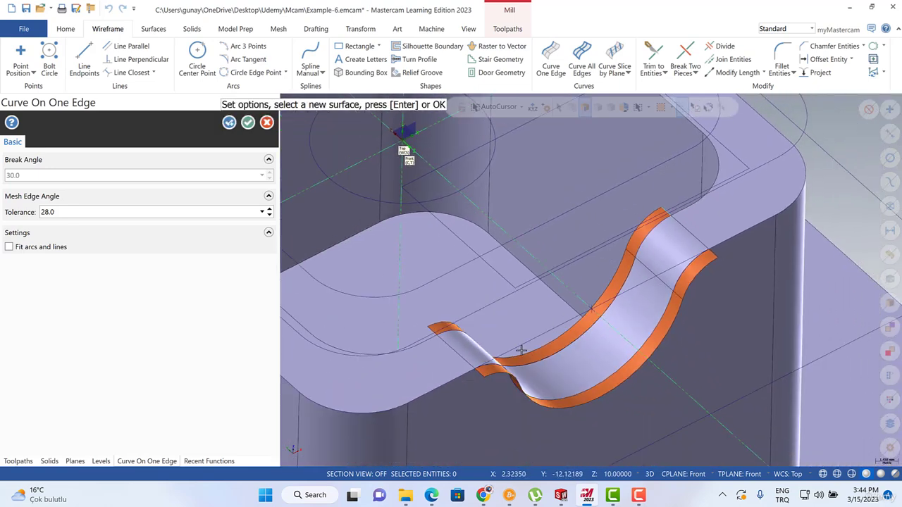
scroll(522, 350, "up", 4)
left_click(465, 381)
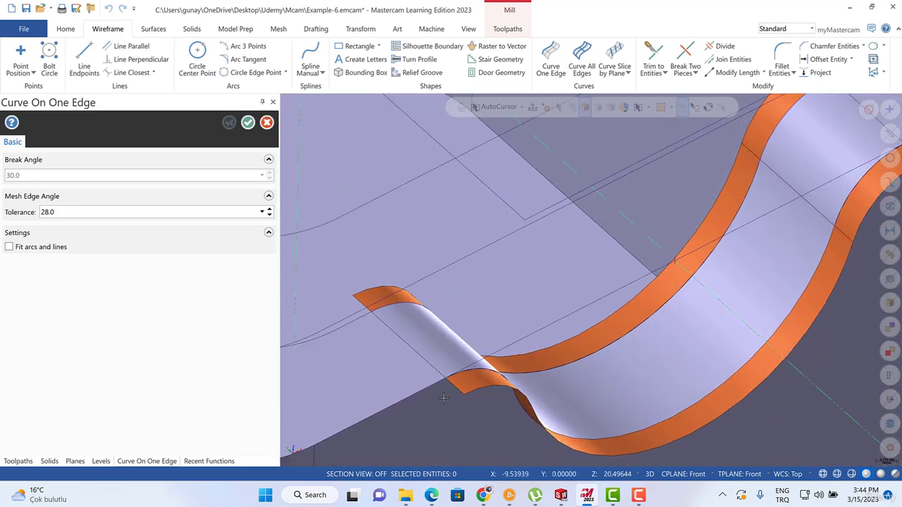
left_click(442, 398)
key("Return")
scroll(617, 330, "down", 4)
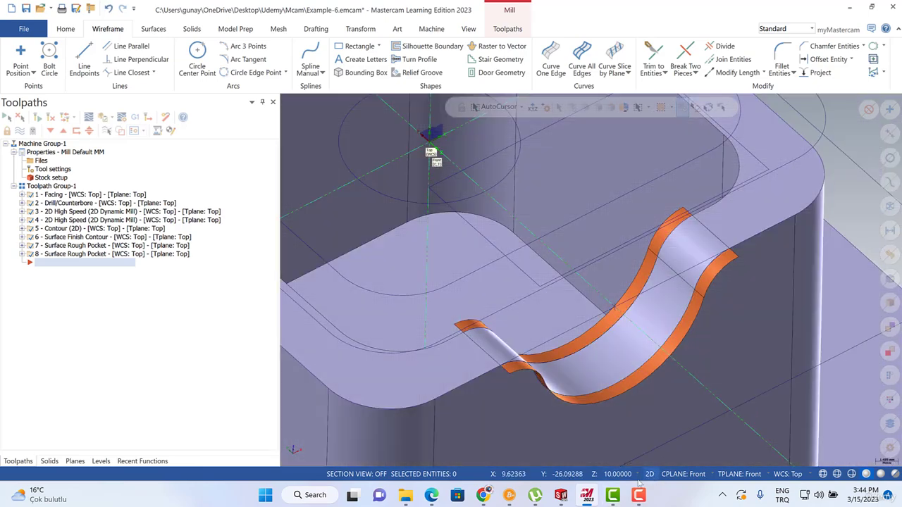
- Set the construction and tool planes to Top and the 2D construction depth to Z 25
left_click(685, 477)
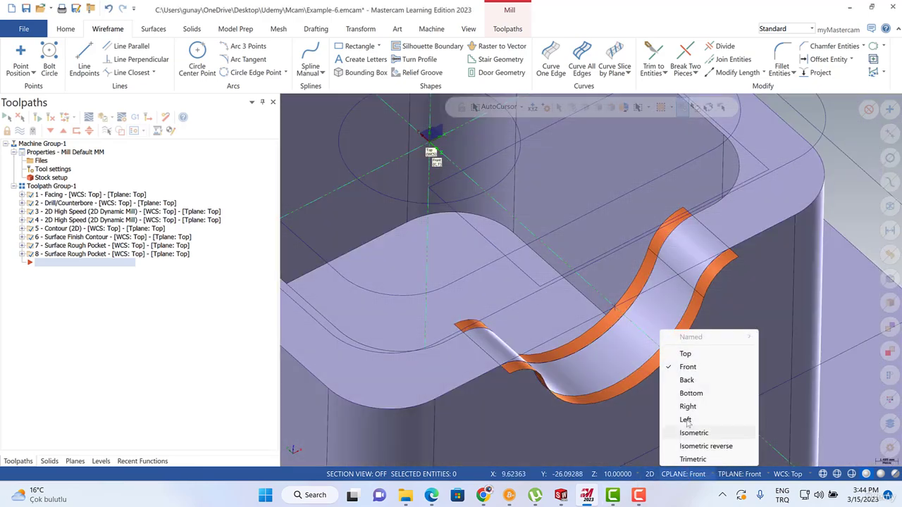
left_click(688, 356)
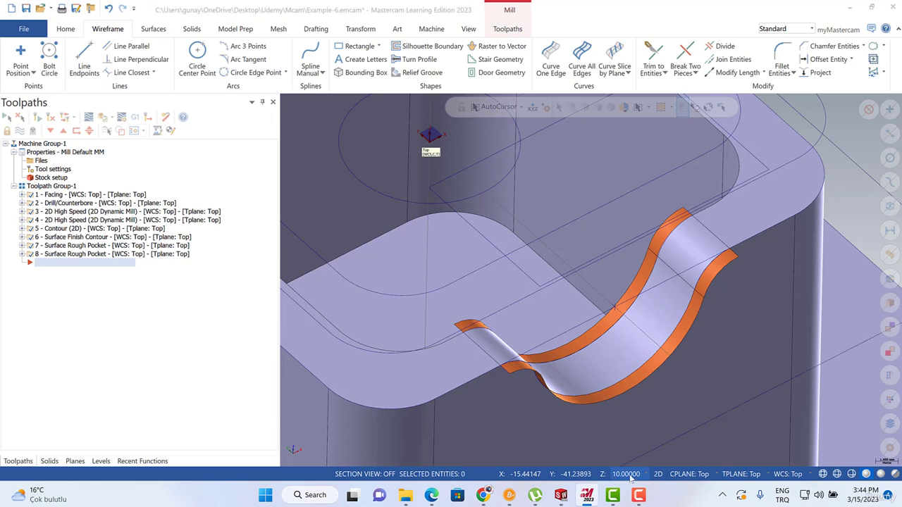
left_click(630, 476)
type("25")
key("Return")
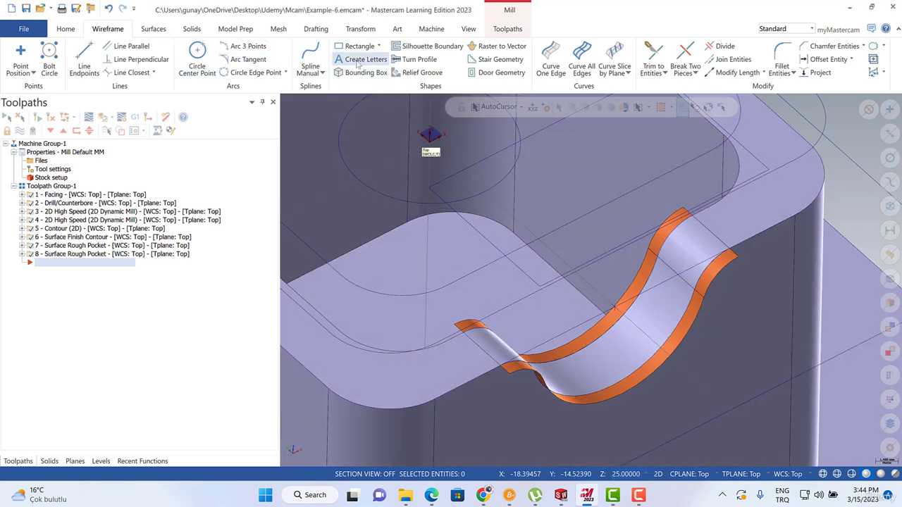
- Draw a rectangle about 19.08 by 6 between diagonally opposite outer corners of the front notch's draft surfaces
left_click(361, 47)
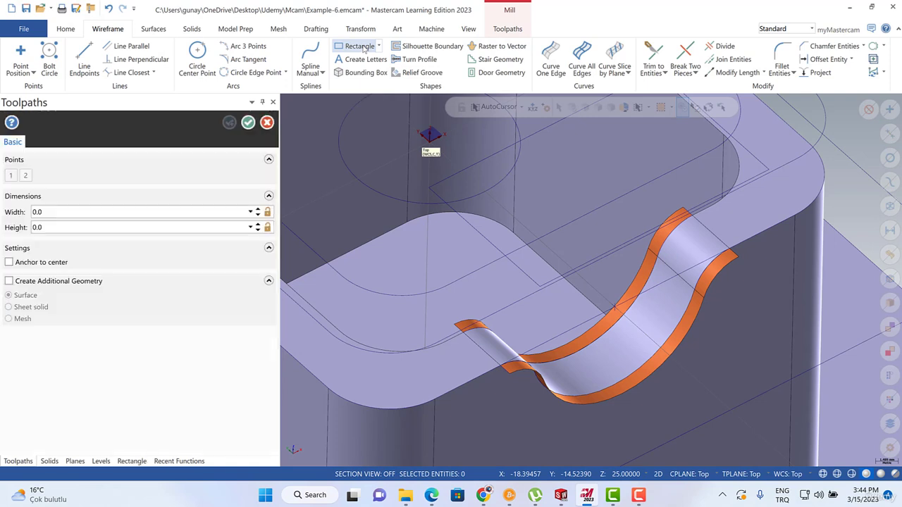
left_click(511, 378)
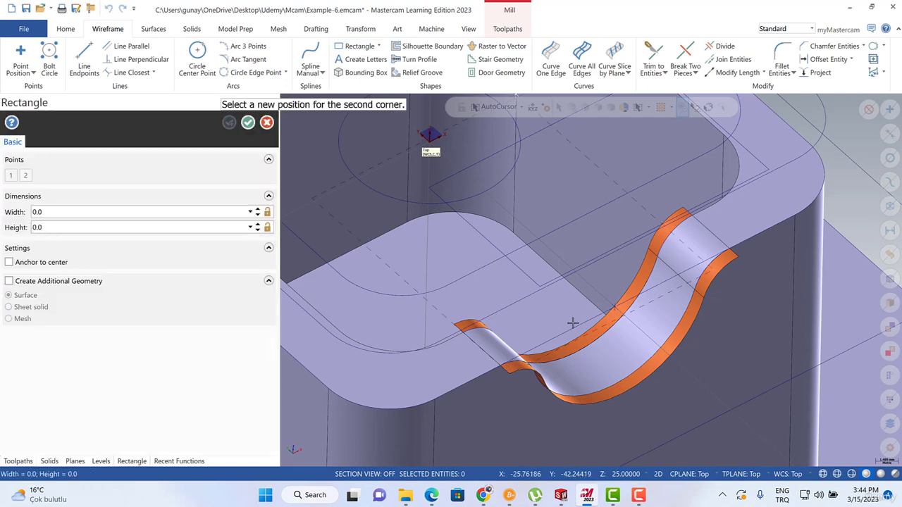
left_click(684, 208)
scroll(677, 225, "down", 5)
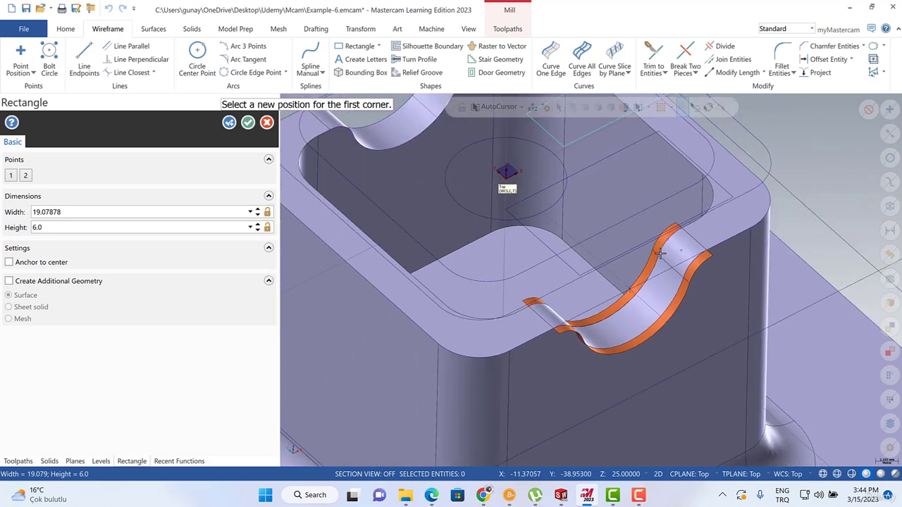
key("Escape")
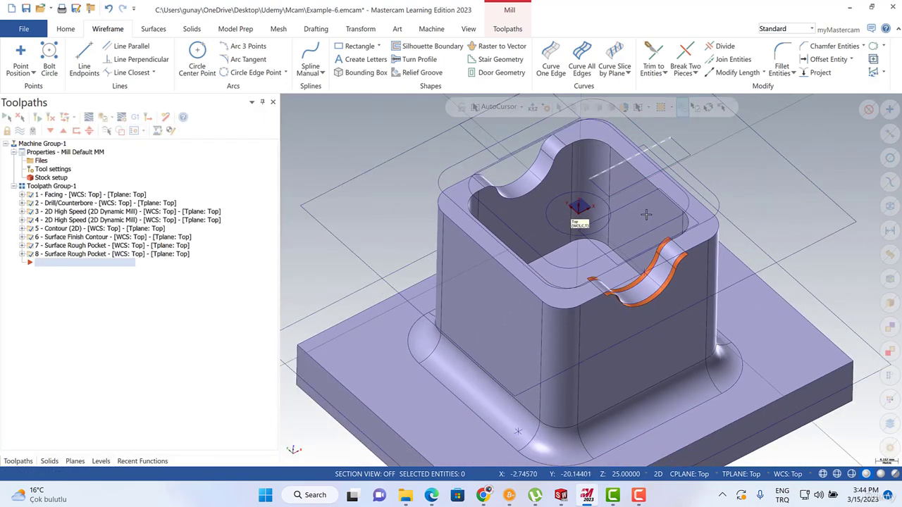
- Create surfaces from the front notch's curved solid faces, using current attributes and keeping the original solid
scroll(663, 253, "down", 1)
mouse_move(692, 223)
middle_mouse_down()
mouse_move(691, 232)
mouse_move(688, 224)
middle_mouse_up()
scroll(666, 166, "up", 4)
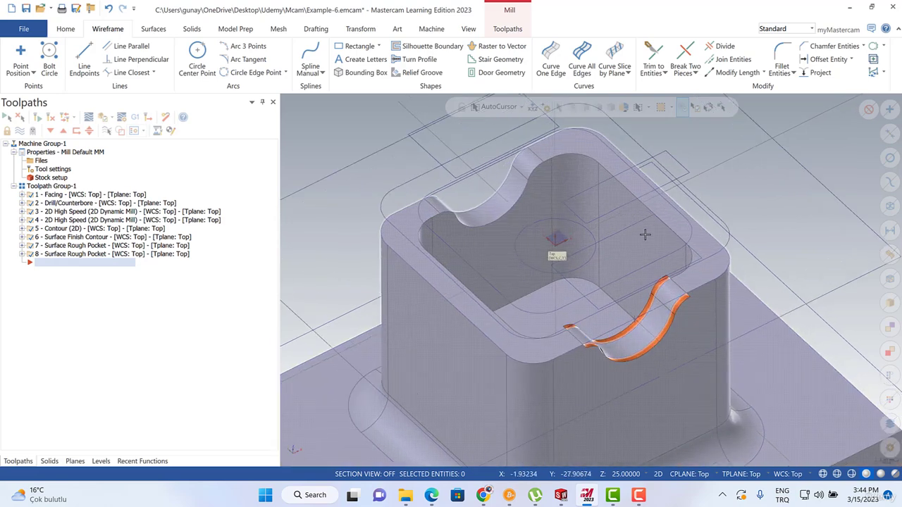
left_click(148, 31)
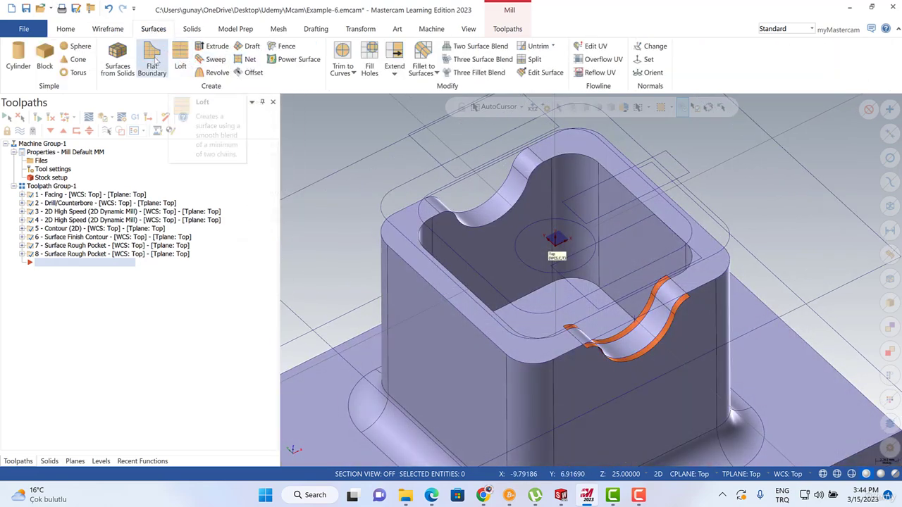
left_click(117, 58)
scroll(574, 326, "up", 2)
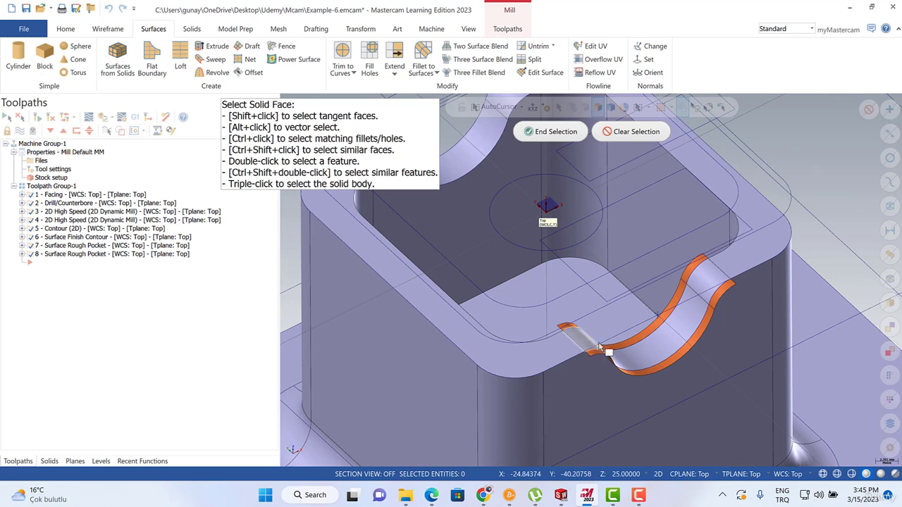
left_click(698, 289)
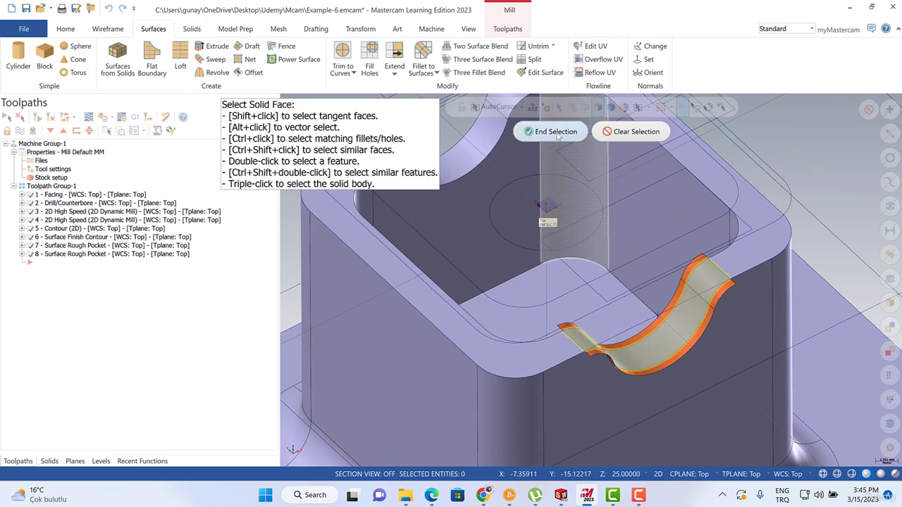
key("Return")
scroll(713, 323, "down", 2)
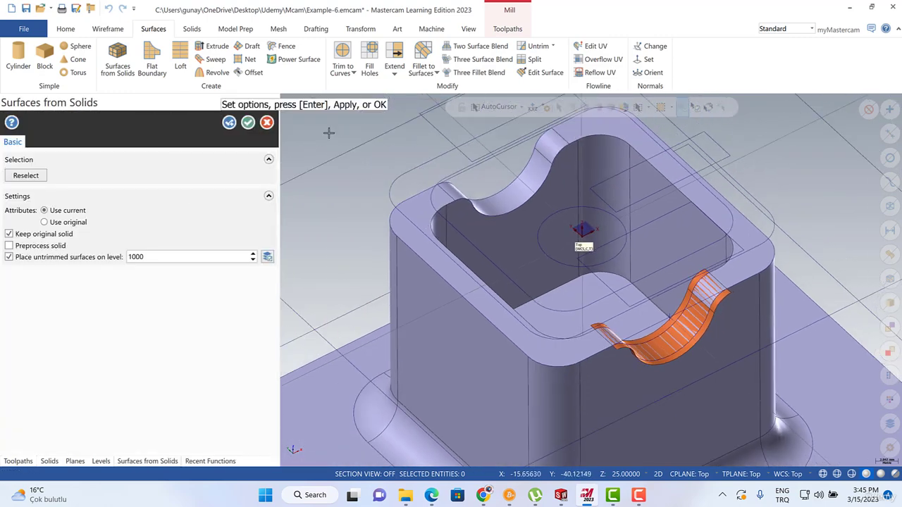
left_click(248, 122)
scroll(536, 261, "down", 2)
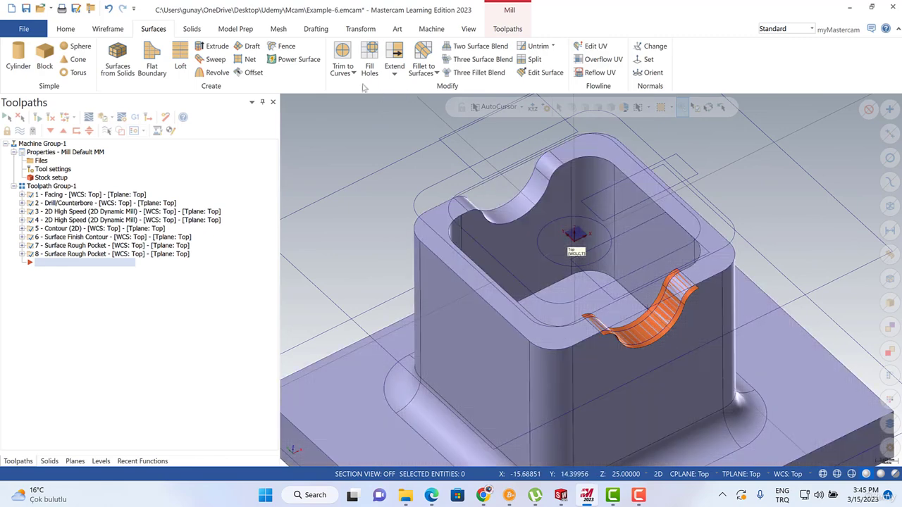
- Mirror a copy of all the front notch's surfaces about the X axis with Y offset 0.0, and clear the result colors
left_click(363, 29)
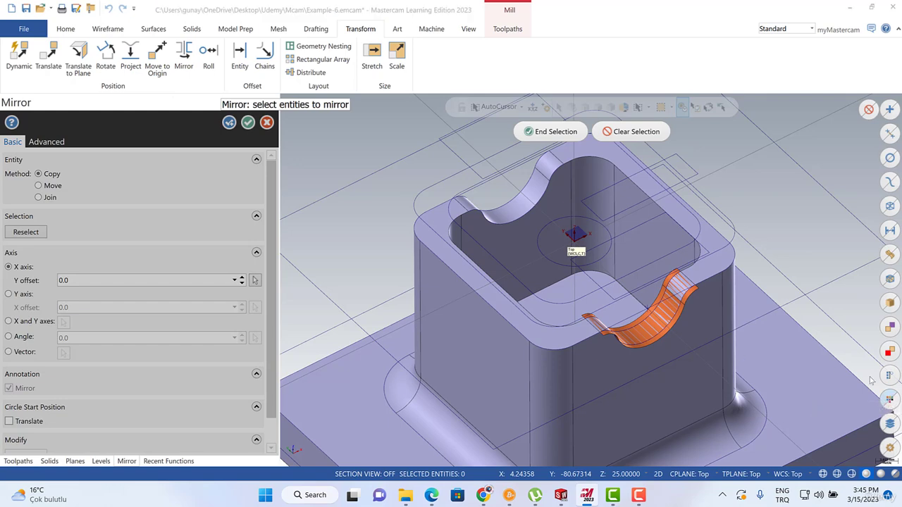
left_click(62, 247)
key("Return")
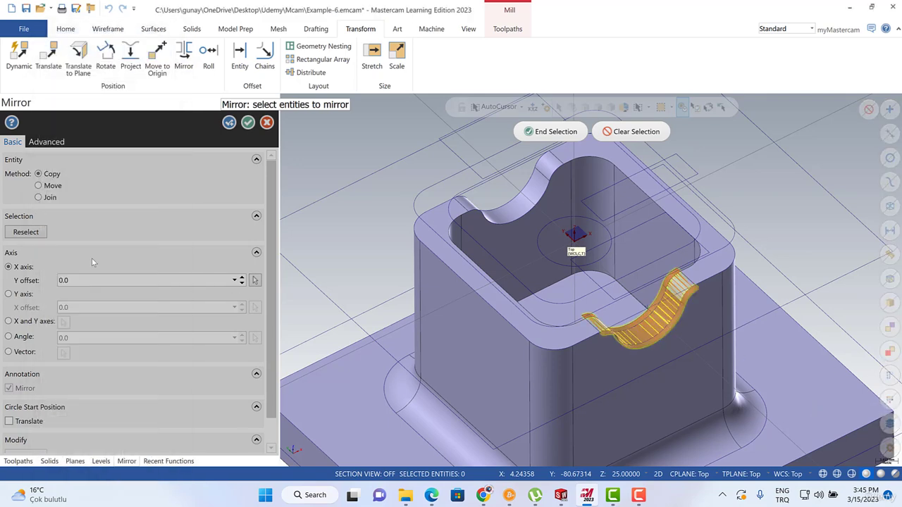
key("Return")
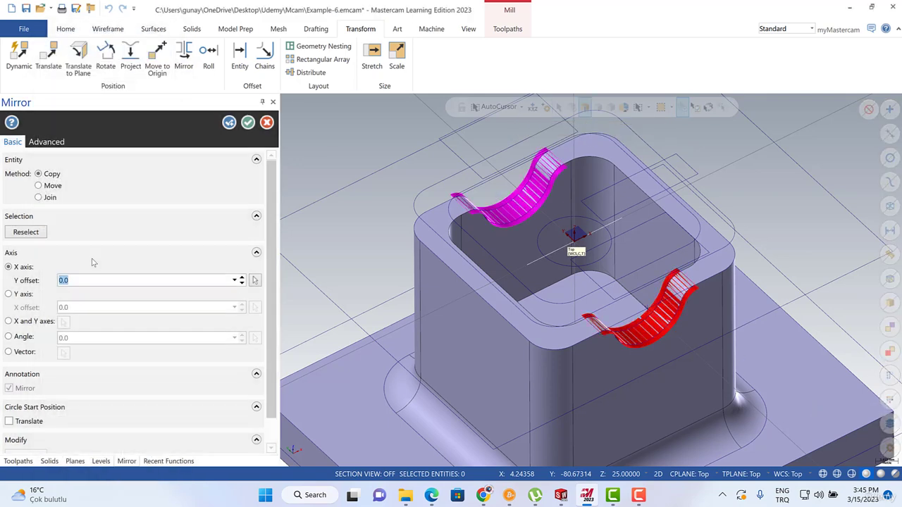
left_click(248, 123)
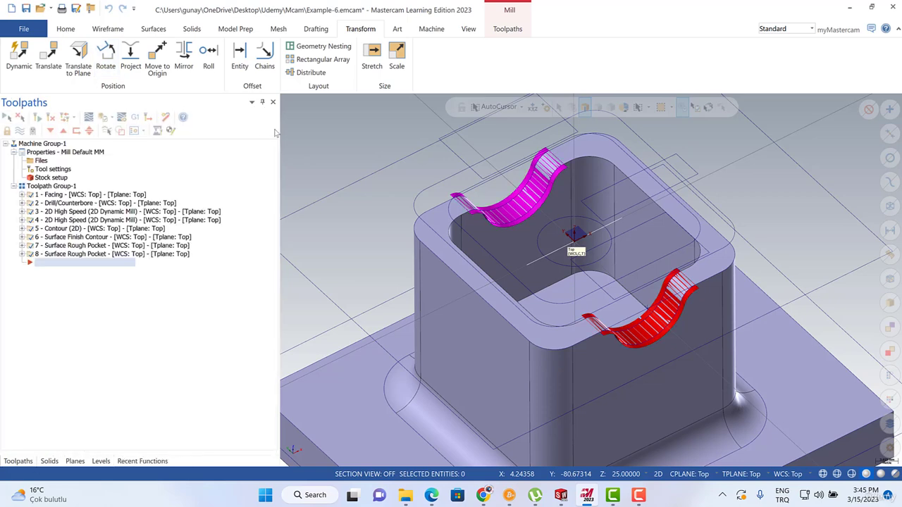
right_click(306, 134)
key("Escape")
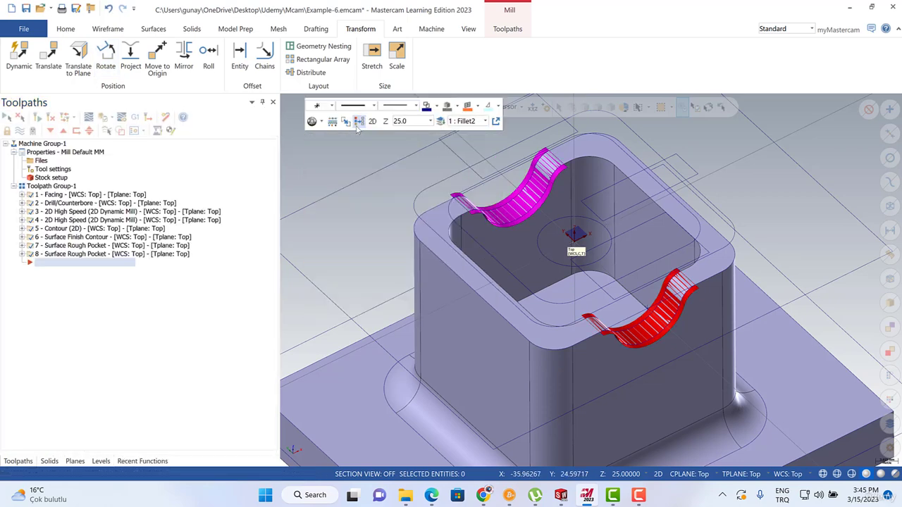
scroll(599, 255, "down", 5)
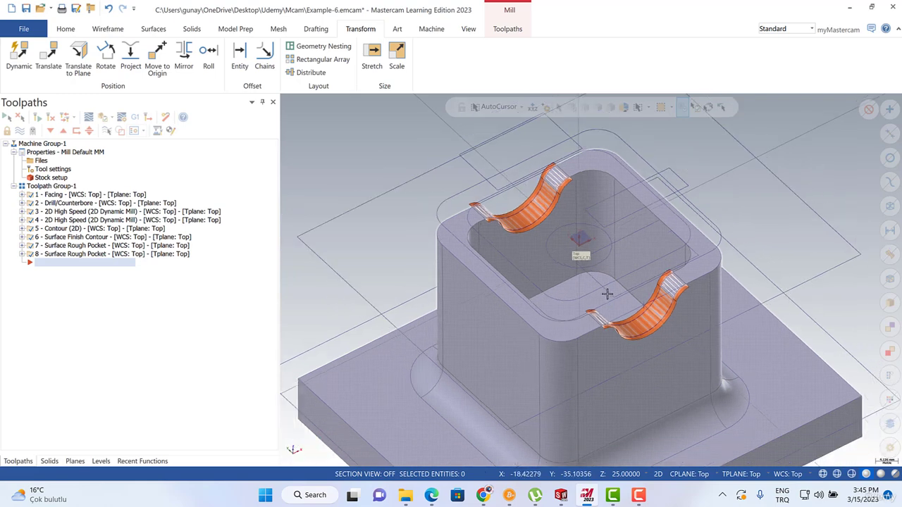
scroll(618, 205, "up", 3)
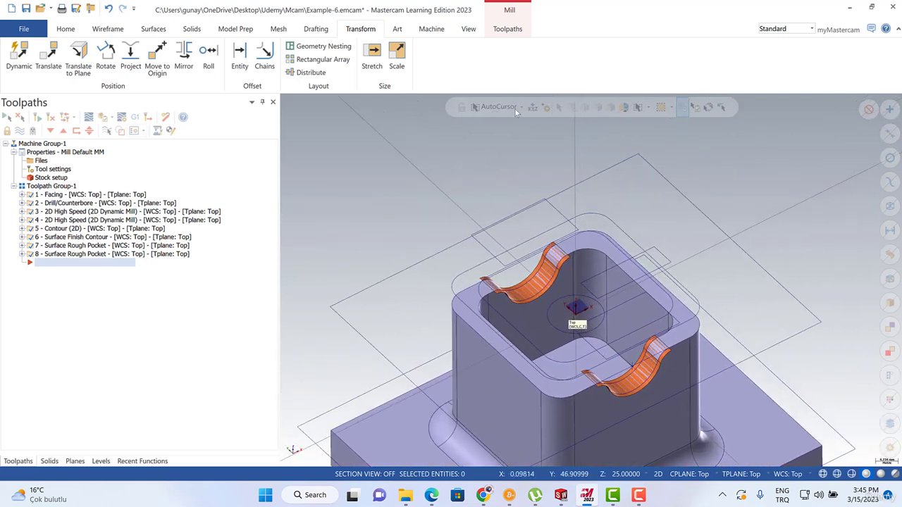
- Mirror a copy of the front notch's rectangle about the X axis with Y offset 0.0, and clear the result colors
left_click(648, 107)
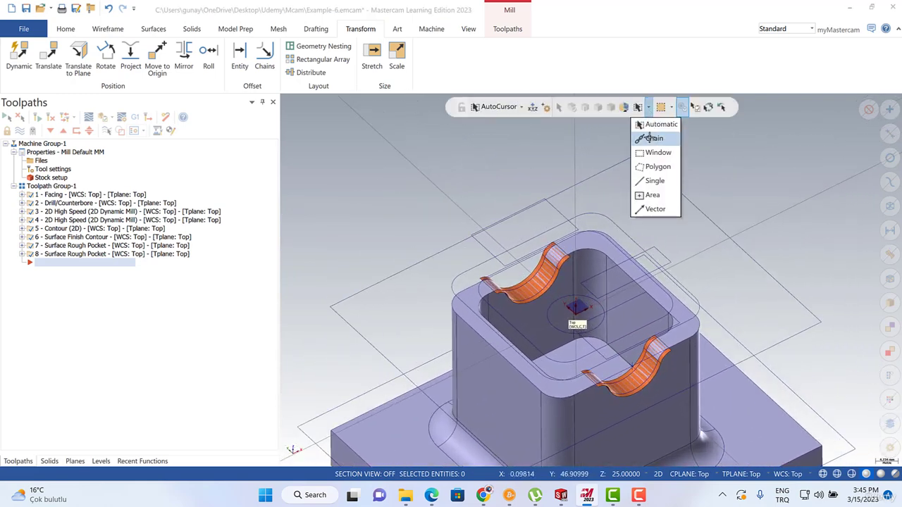
left_click(649, 139)
left_click(646, 245)
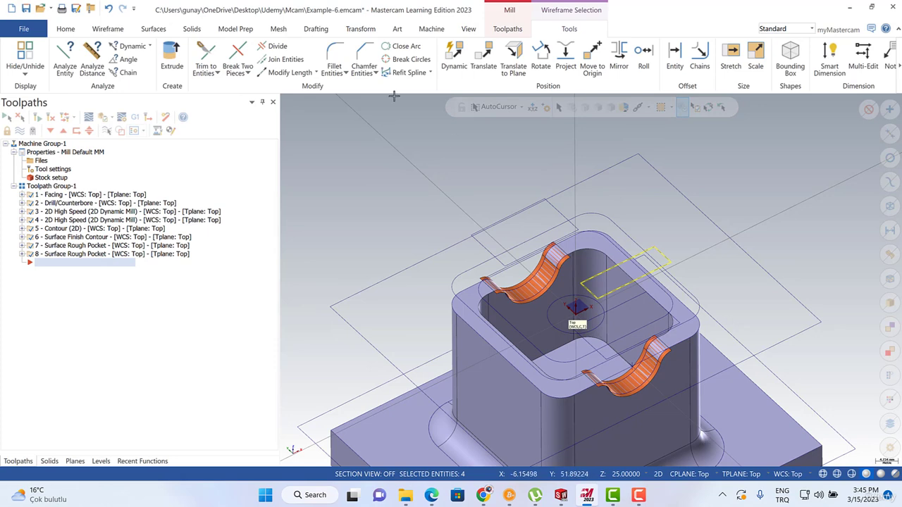
left_click(362, 32)
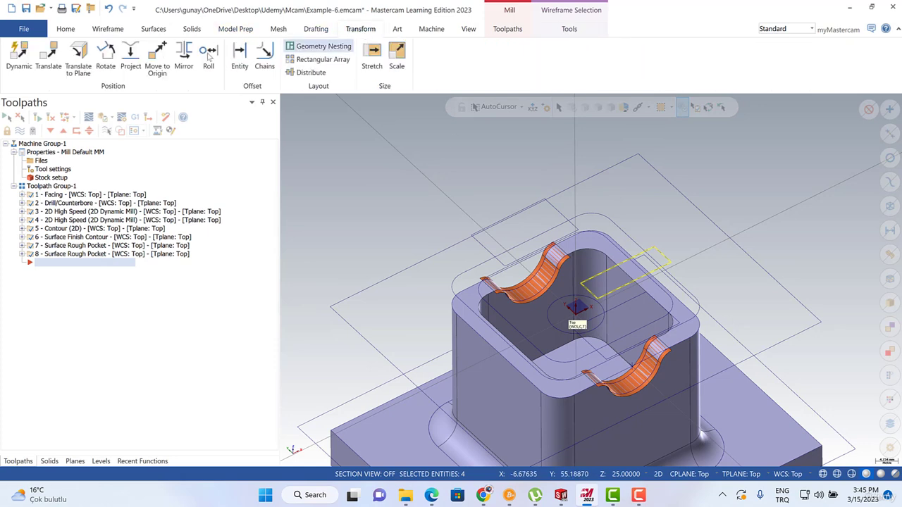
left_click(185, 56)
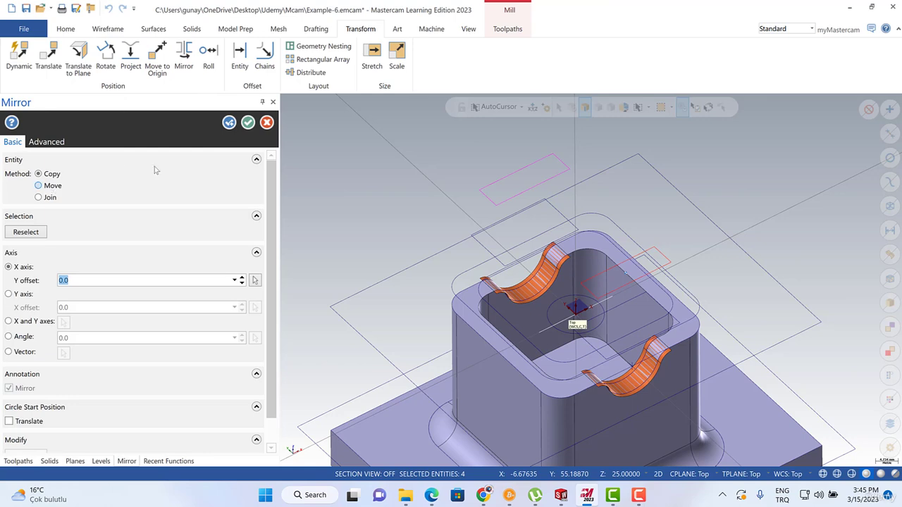
left_click(248, 124)
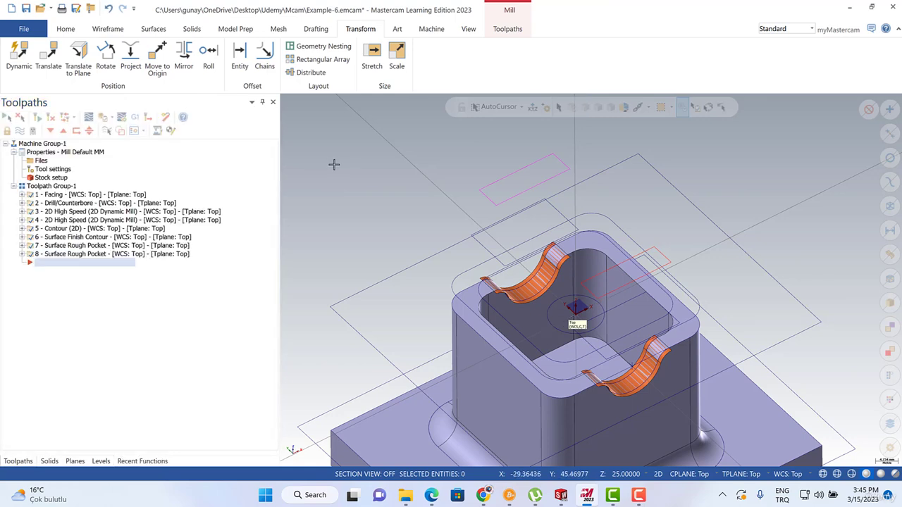
right_click(334, 164)
key("Escape")
middle_click_drag(523, 259, 561, 265)
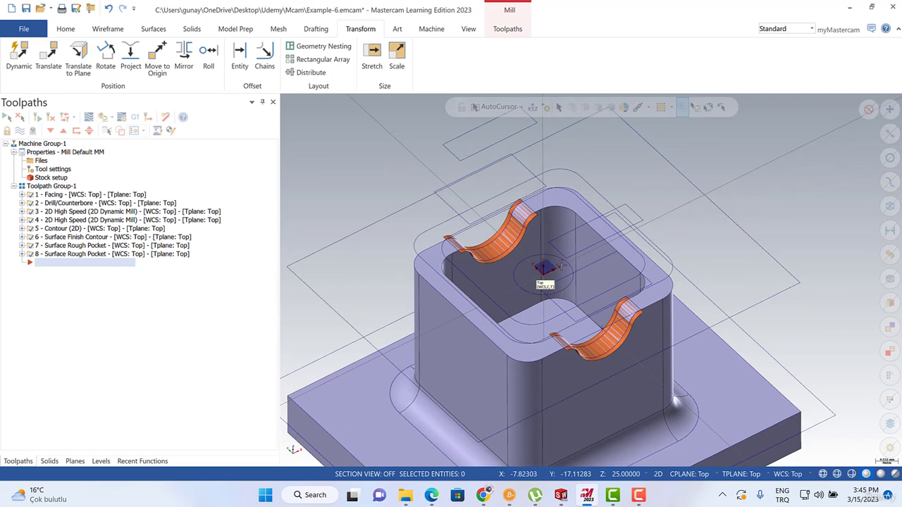
- Start a Surface Finish Blend toolpath and restrict the drive geometry selection to entities with color 136
right_click(73, 264)
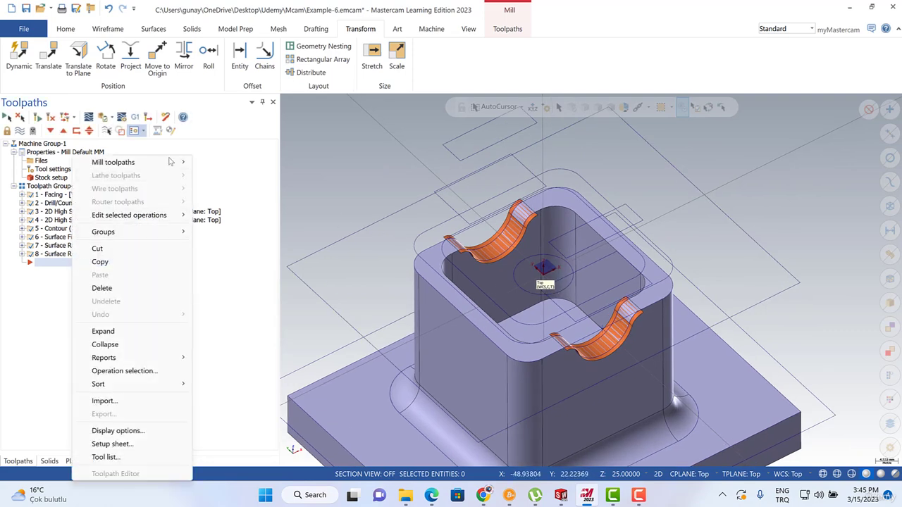
mouse_move(170, 163)
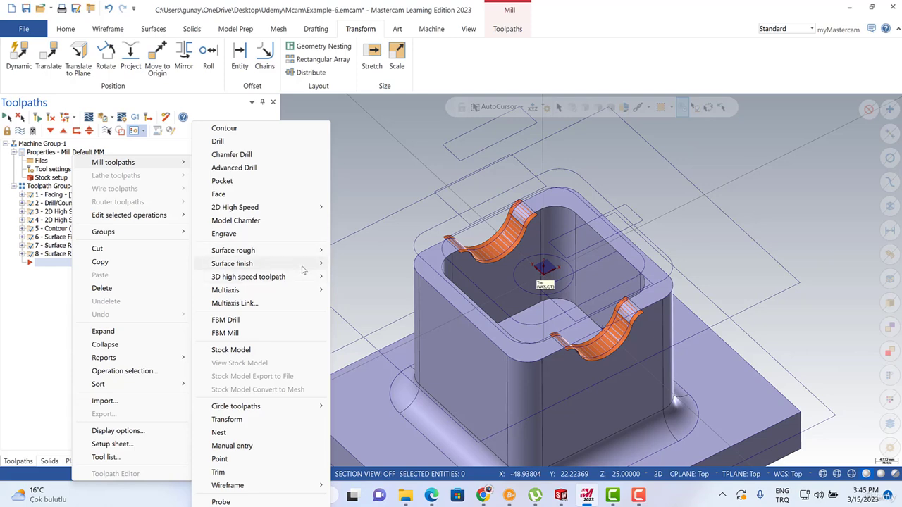
mouse_move(303, 269)
left_click(357, 395)
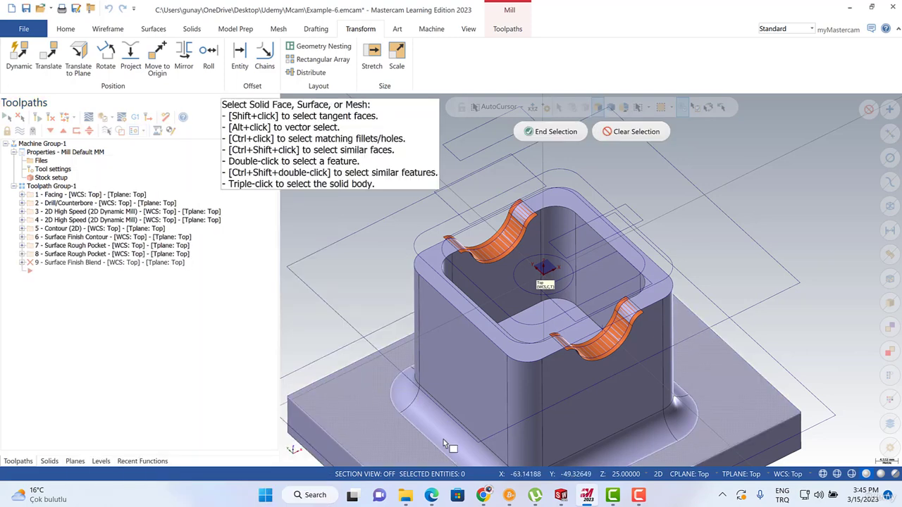
scroll(575, 356, "up", 6)
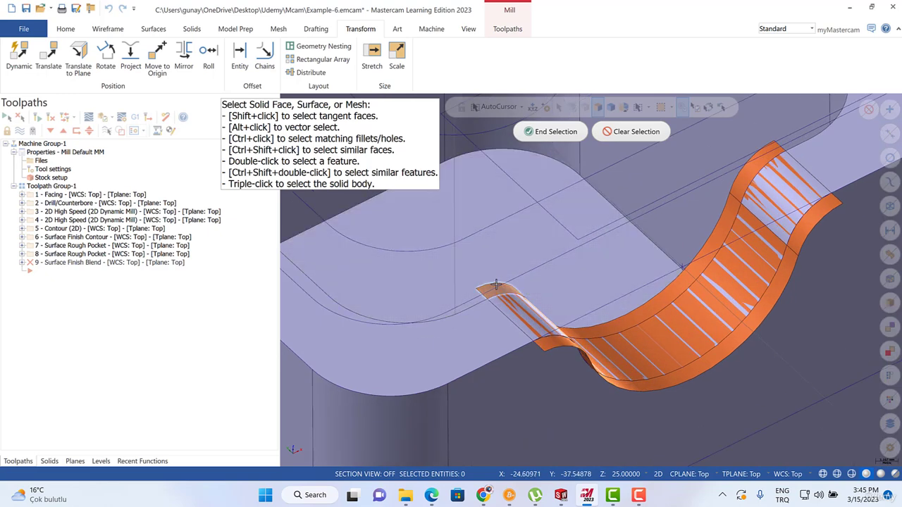
middle_click_drag(543, 315, 691, 282)
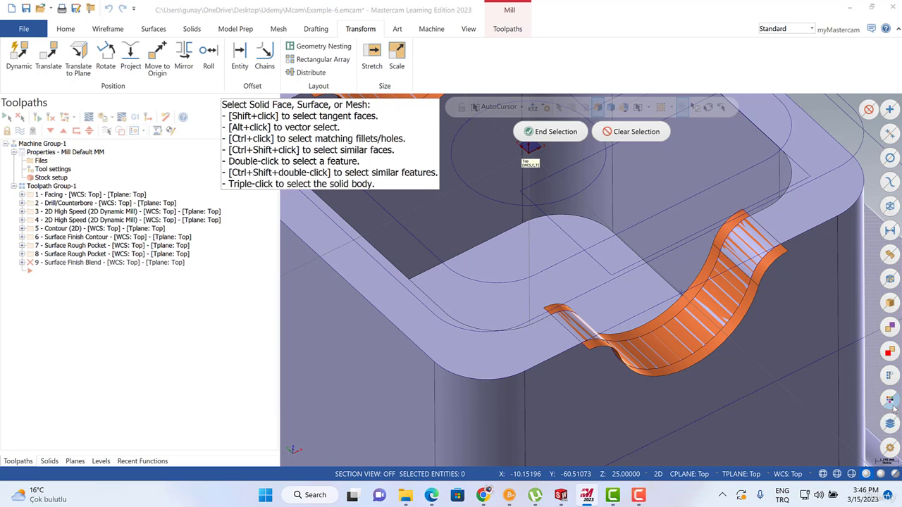
left_click(890, 401)
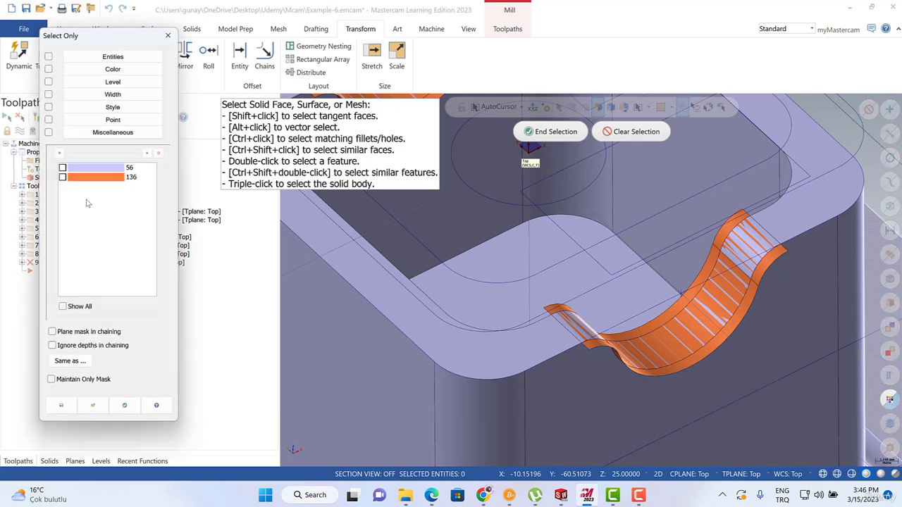
left_click(62, 177)
key("Return")
middle_click_drag(650, 296, 634, 211)
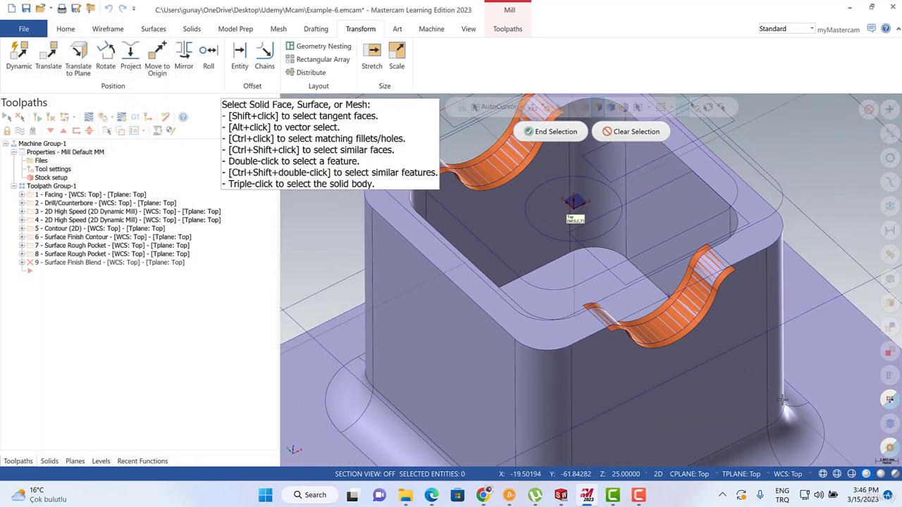
- Select all the orange surfaces on the front notch as the blend toolpath's drive surfaces
left_click(648, 107)
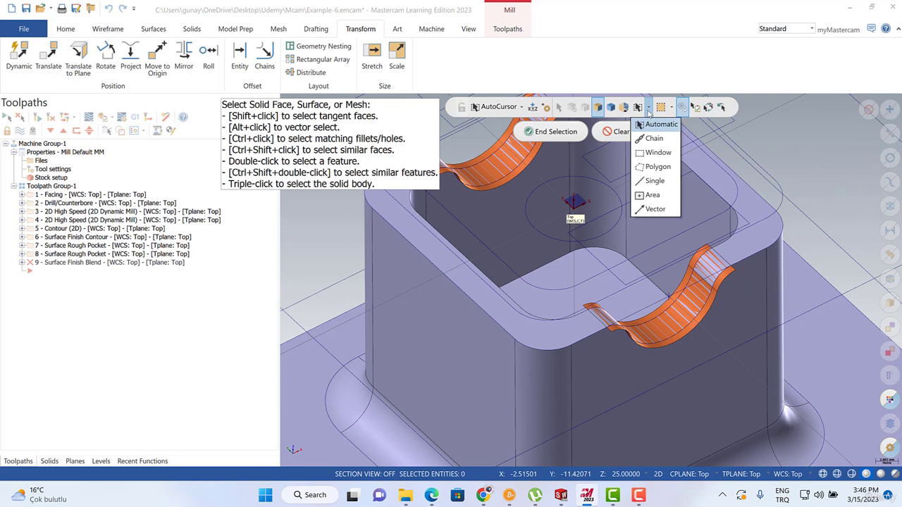
left_click(653, 138)
middle_click_drag(655, 233, 638, 291)
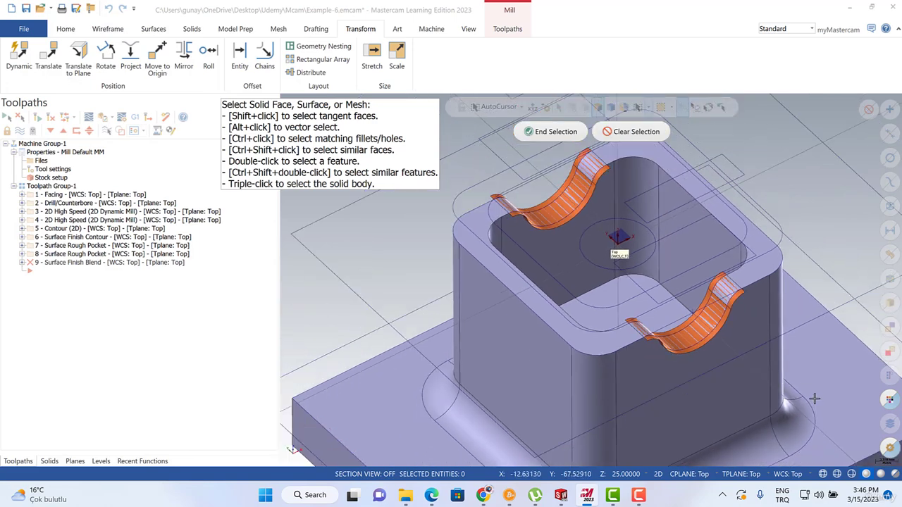
left_click(679, 317)
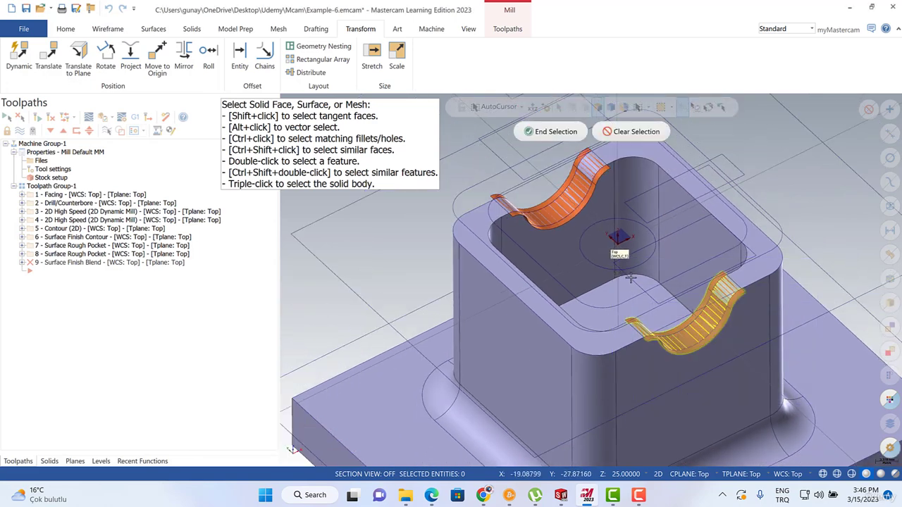
scroll(706, 301, "up", 5)
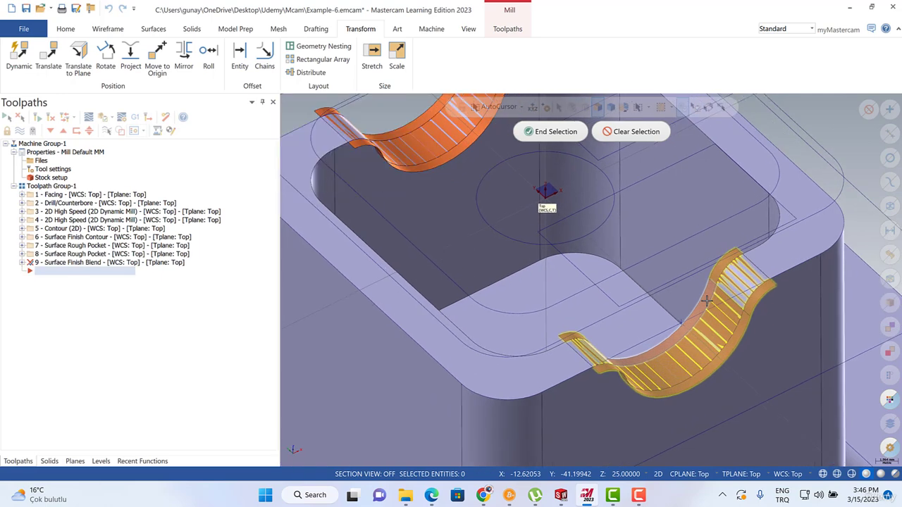
key("Return")
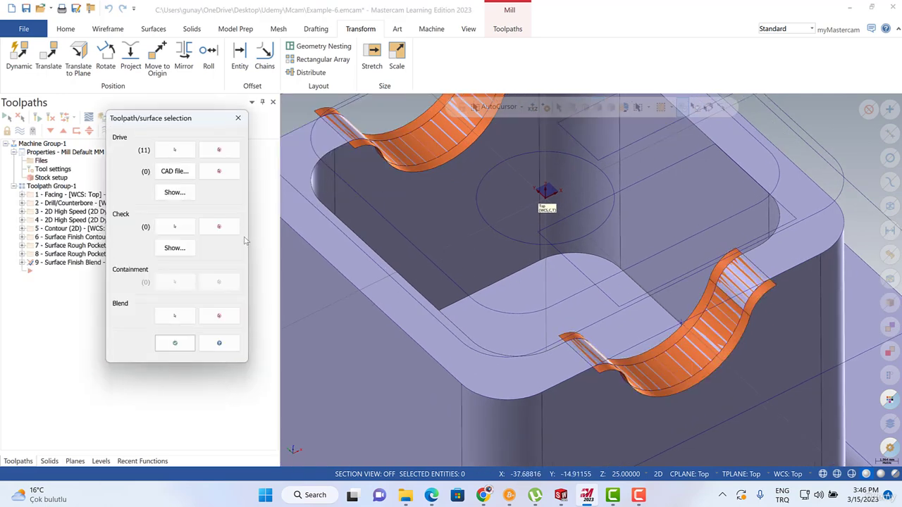
- Chain two opposite long lines of the front notch's rectangle as single-entity blend curves, and accept the toolpath's surface selection
left_click(177, 317)
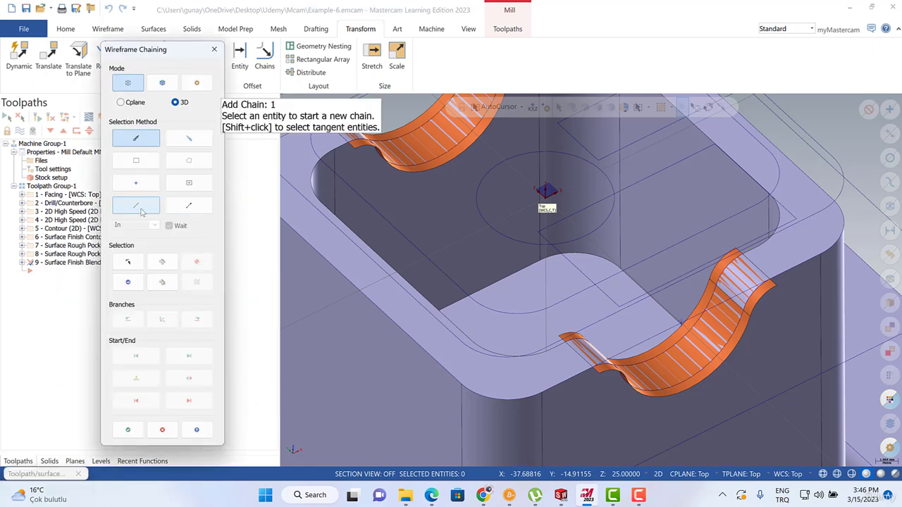
left_click(136, 205)
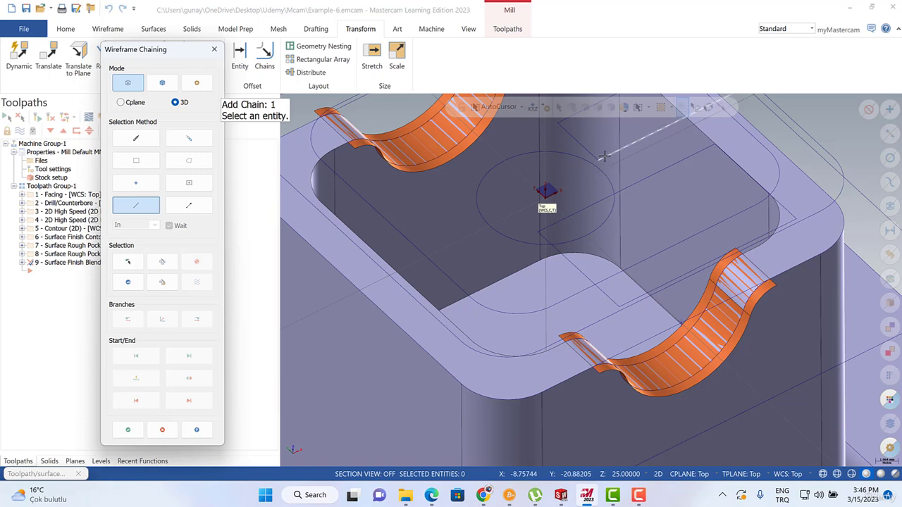
left_click(636, 334)
middle_click_drag(636, 334, 598, 212)
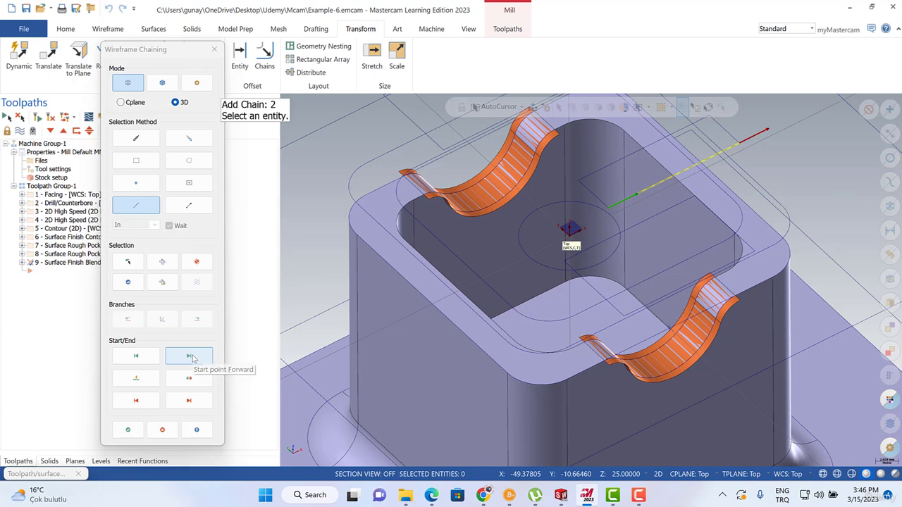
left_click(128, 282)
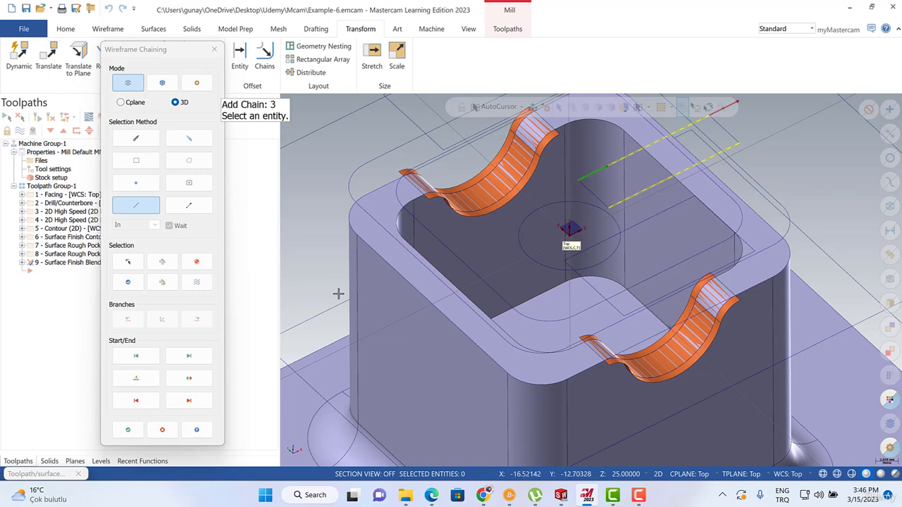
left_click(133, 430)
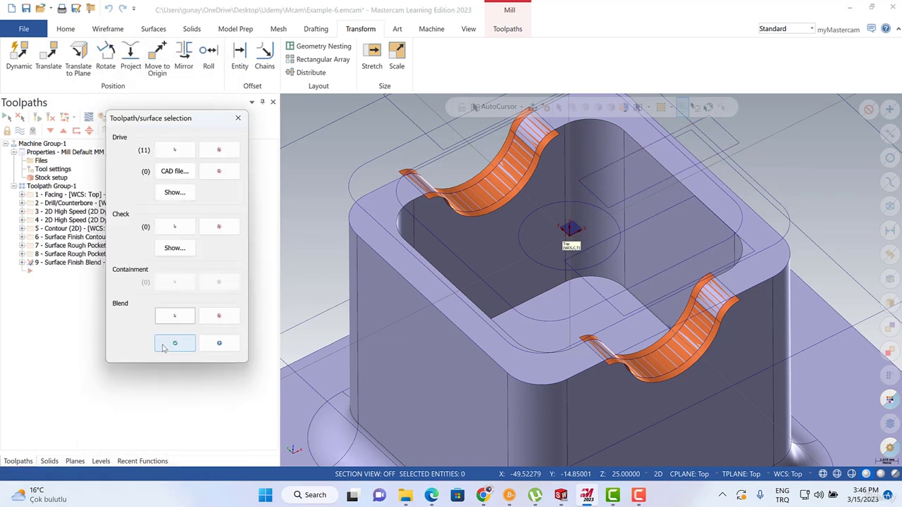
left_click(163, 344)
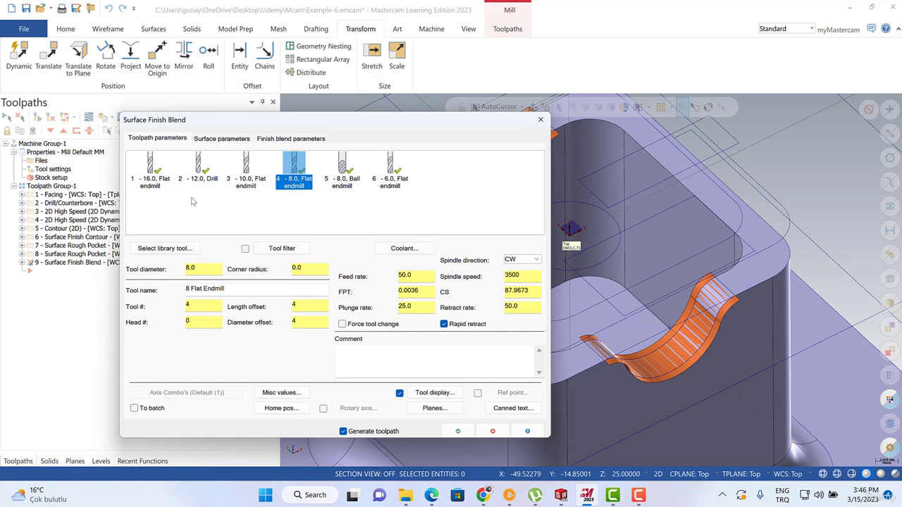
- Use tool 5, the 8 mm ball endmill, with FPT 0.15 and CS 150, and incremental retract 3.0 and feed plane 1.0
left_click(346, 169)
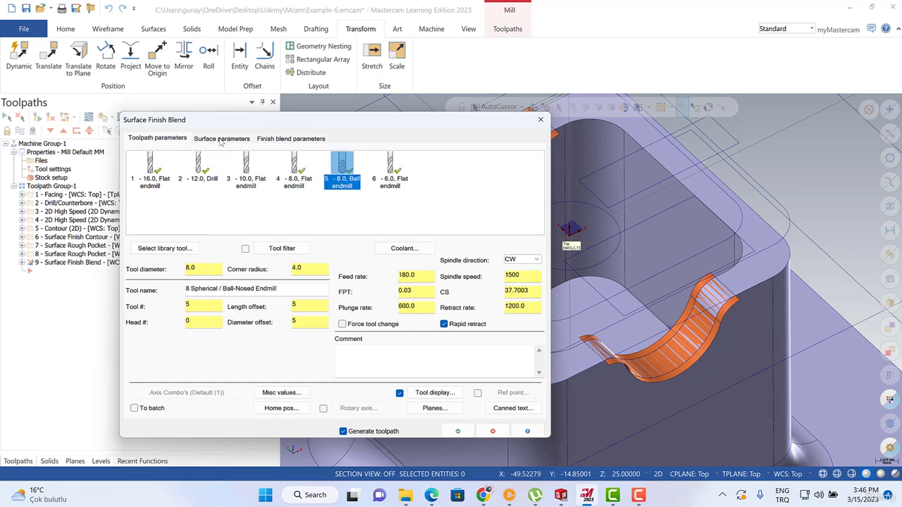
left_click_drag(409, 291, 406, 295)
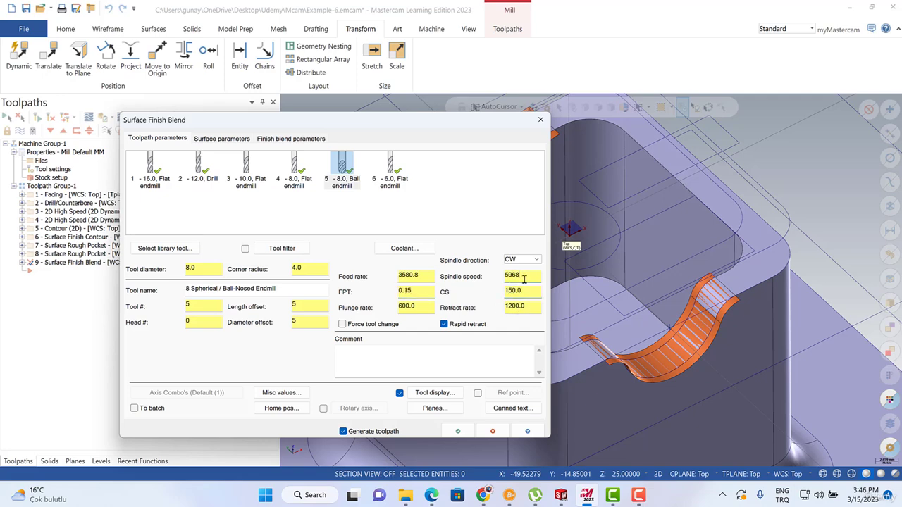
left_click(220, 139)
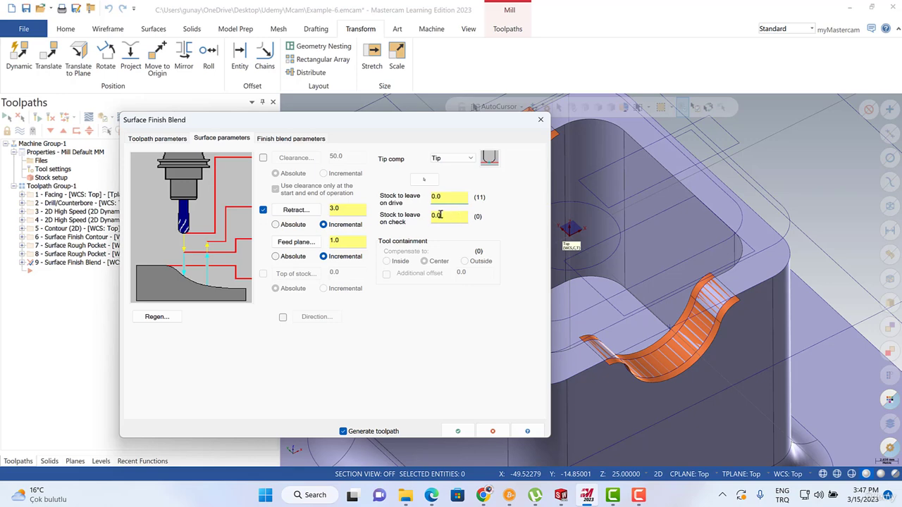
- Set a 0.2 maximum stepover with Zigzag, Along and 3D cutting, make gap motion Follow Surface(s) with optimized cut order, and generate the toolpath
left_click(288, 139)
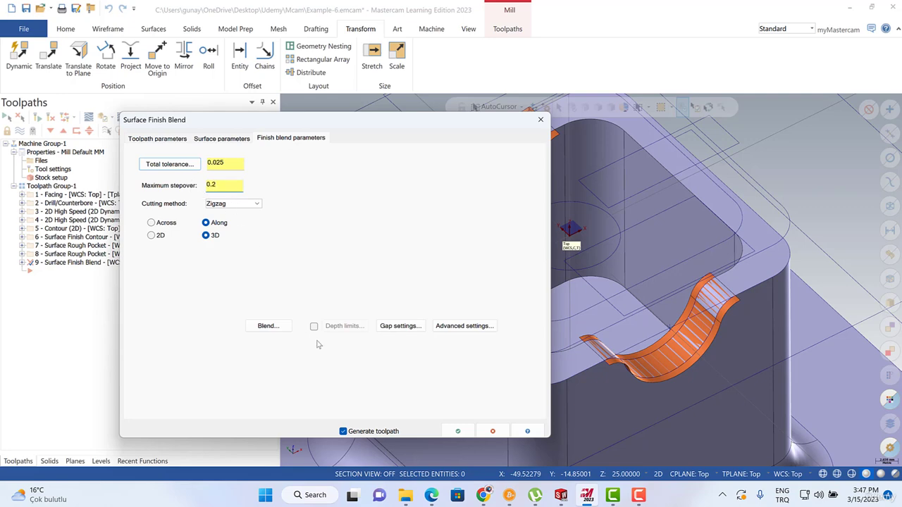
left_click(399, 328)
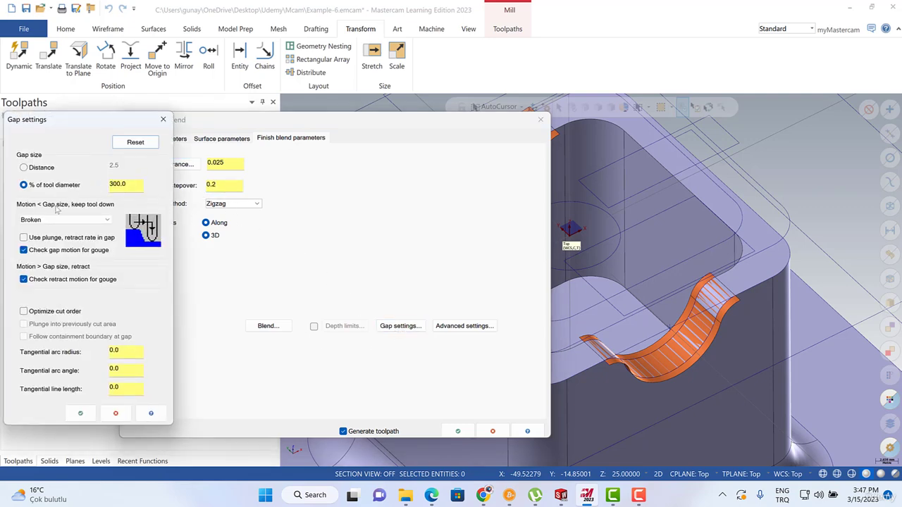
left_click(61, 221)
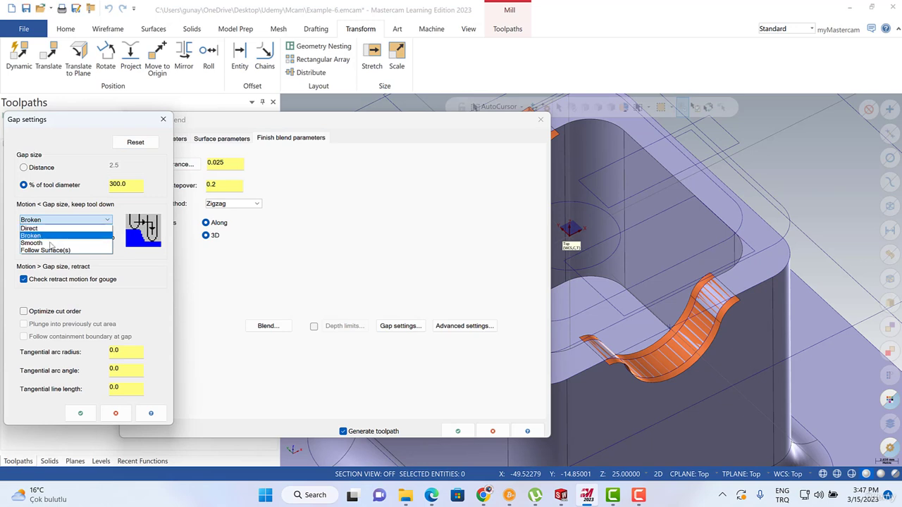
left_click(48, 250)
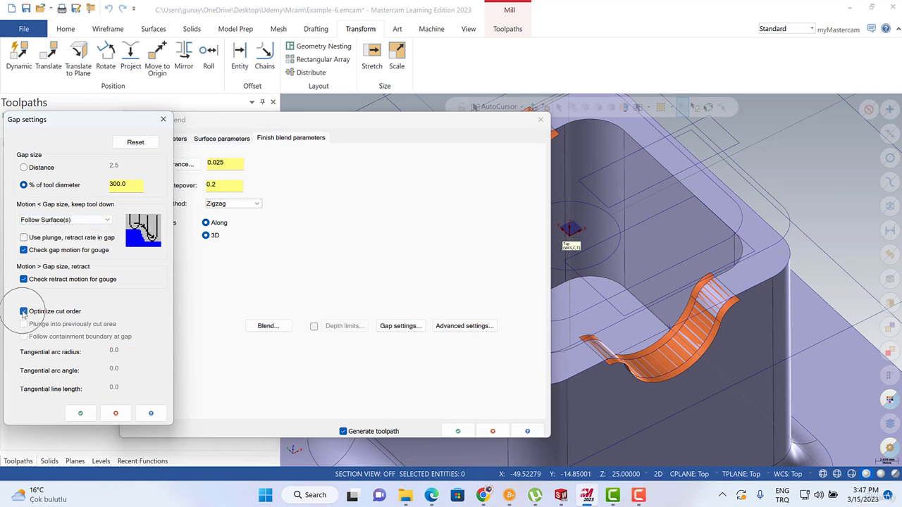
left_click(77, 413)
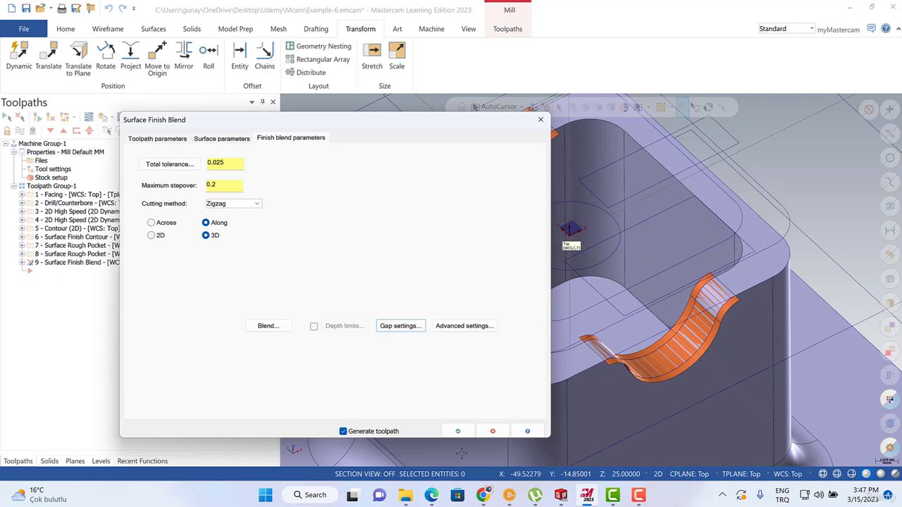
left_click(457, 431)
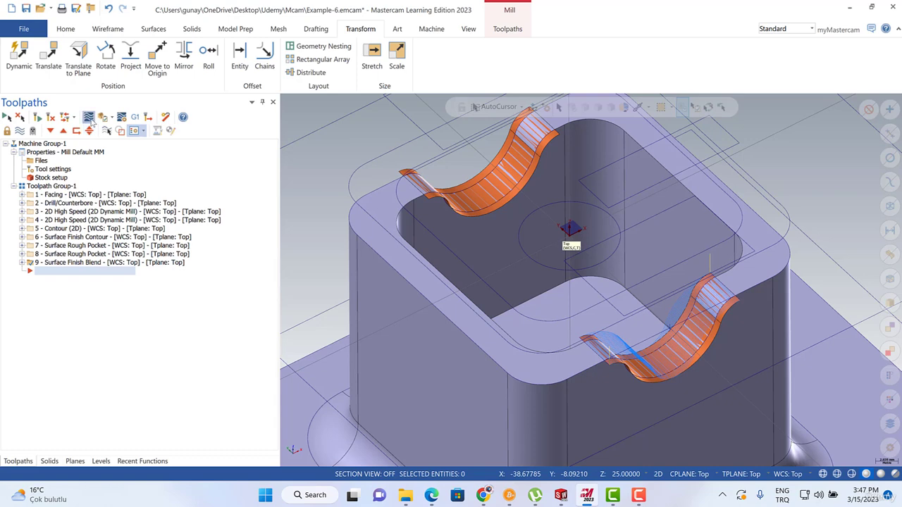
- Backplot the Surface Finish Blend toolpath to check the tool motion over the front notch
left_click(88, 117)
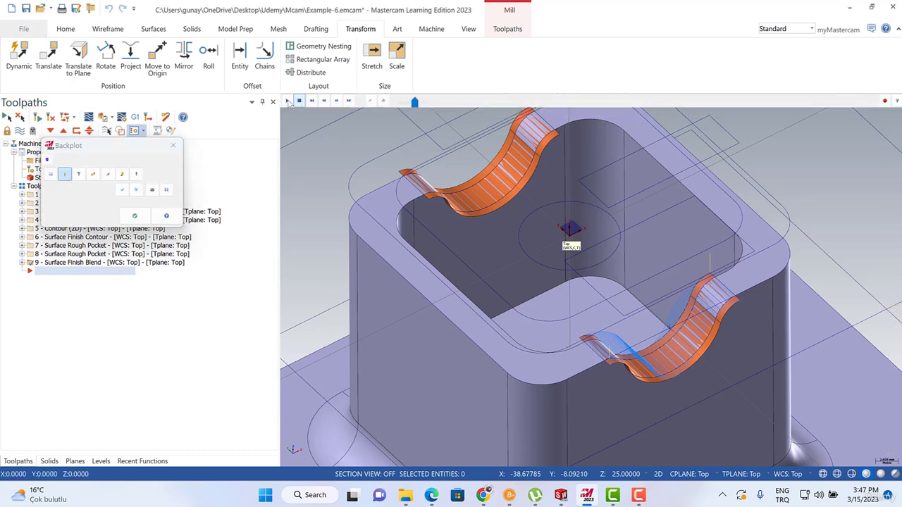
left_click(288, 101)
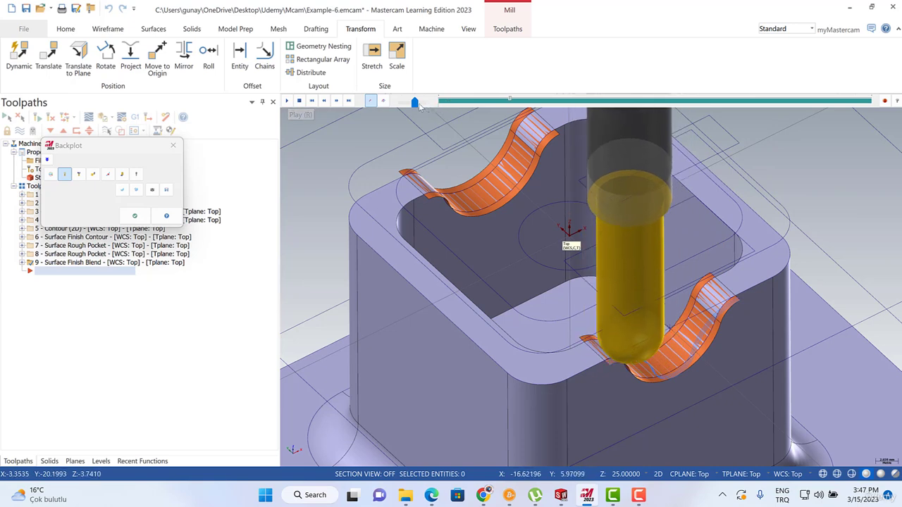
left_click_drag(418, 104, 425, 104)
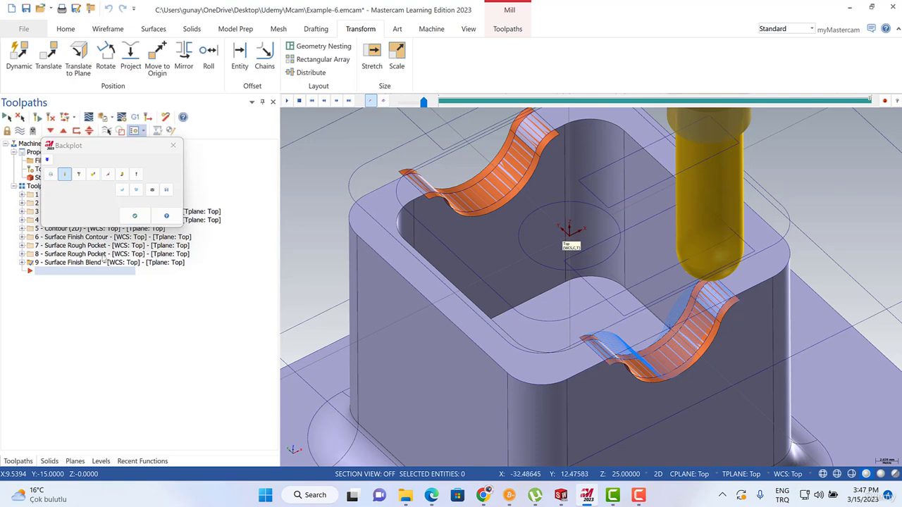
left_click(135, 215)
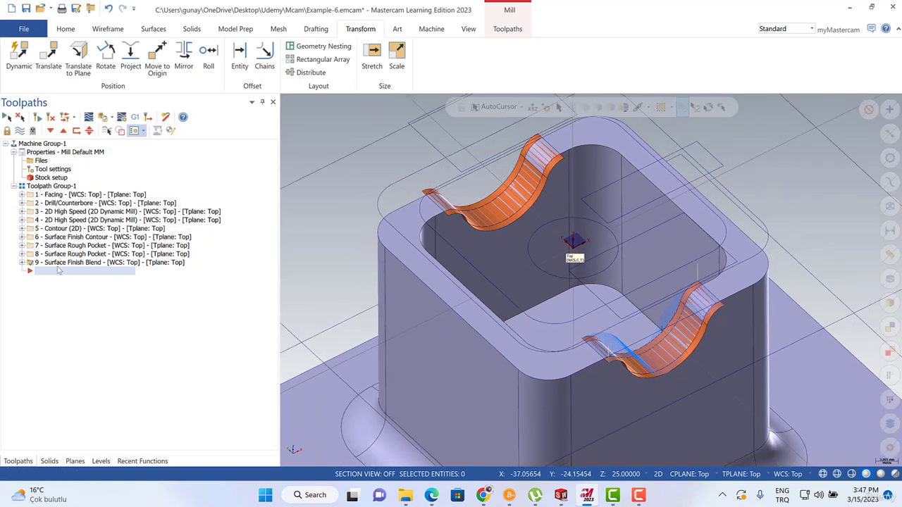
- Create a Transform operation that mirrors the Surface Finish Blend toolpath about the Y axis, using the Coordinate method and Geometry source
right_click(63, 266)
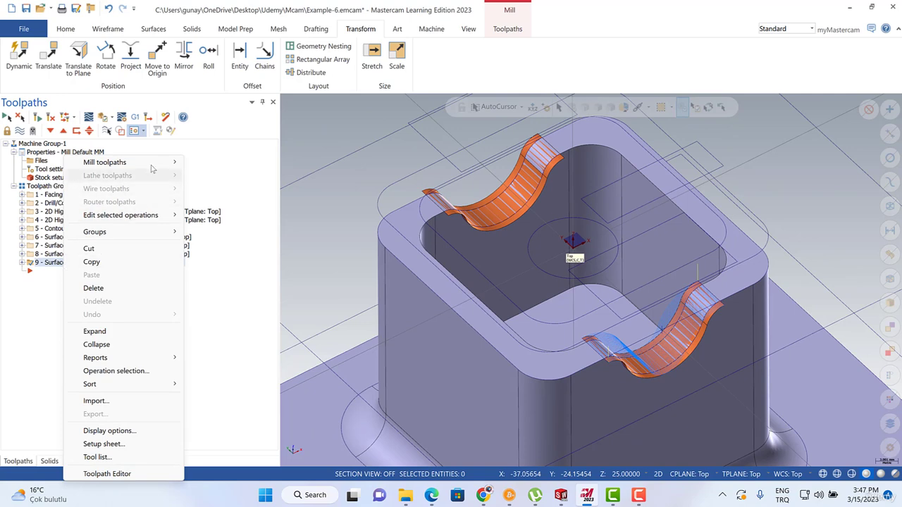
mouse_move(160, 163)
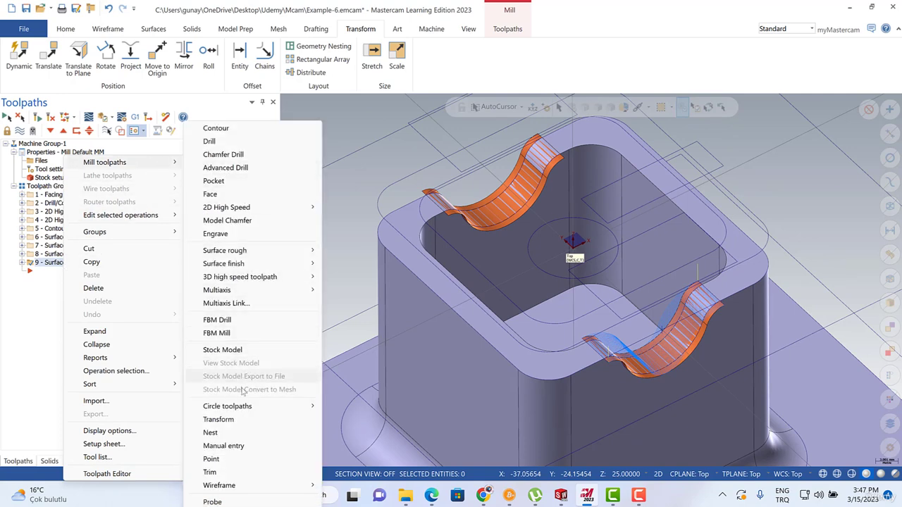
left_click(219, 419)
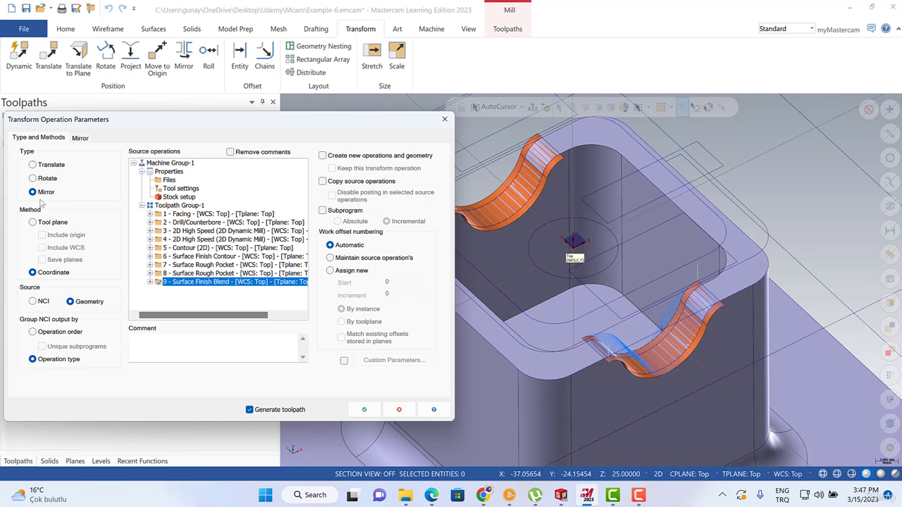
left_click(82, 138)
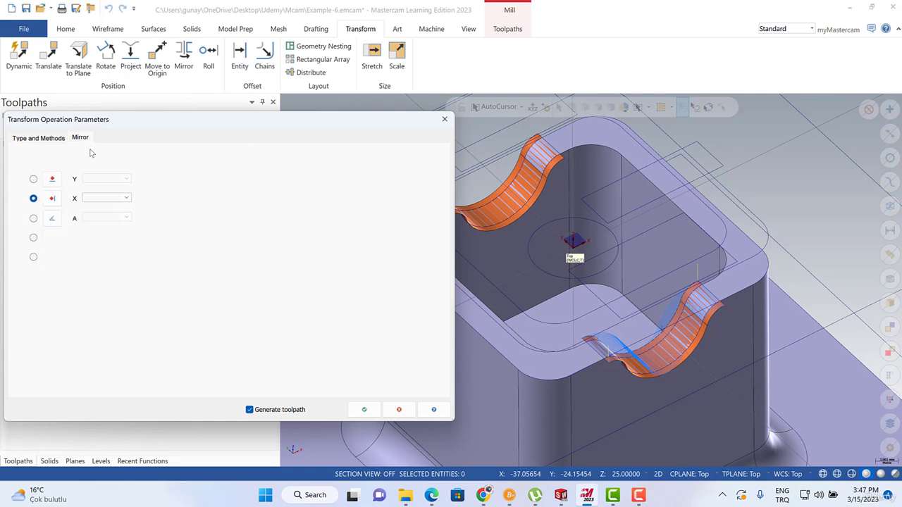
left_click(363, 411)
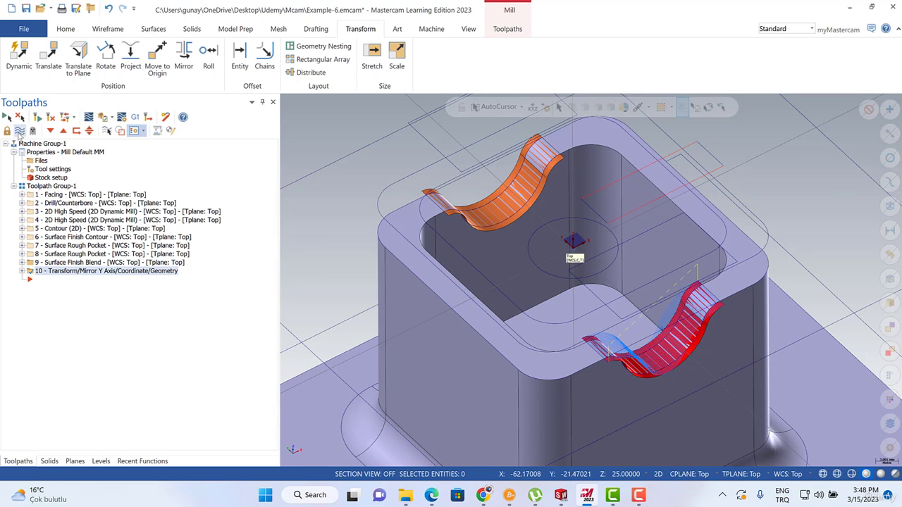
- Change the transform operation's mirroring to the X axis with Y at 0.0, and regenerate it
left_click(22, 272)
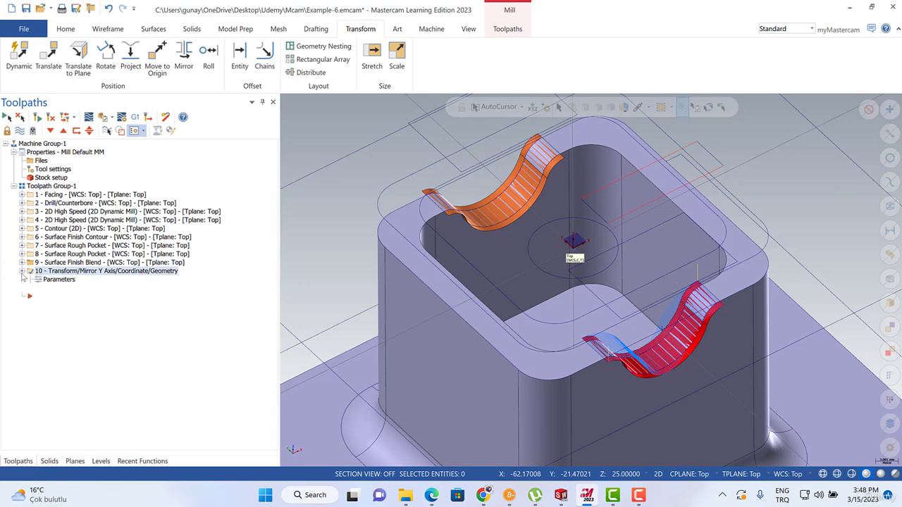
left_click(44, 279)
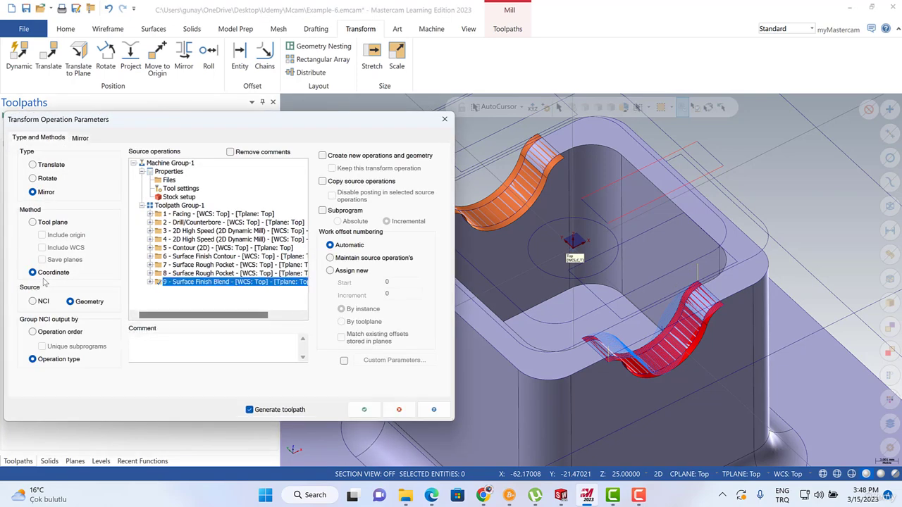
left_click(80, 138)
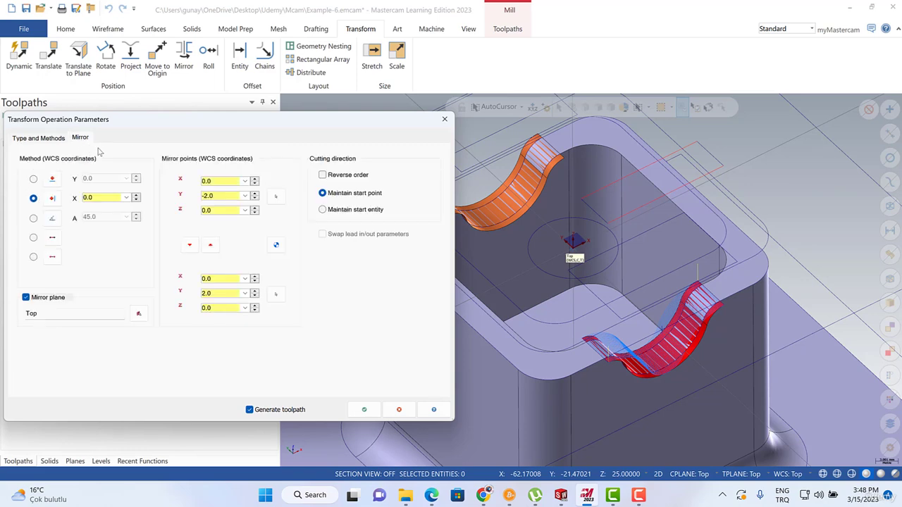
left_click(33, 179)
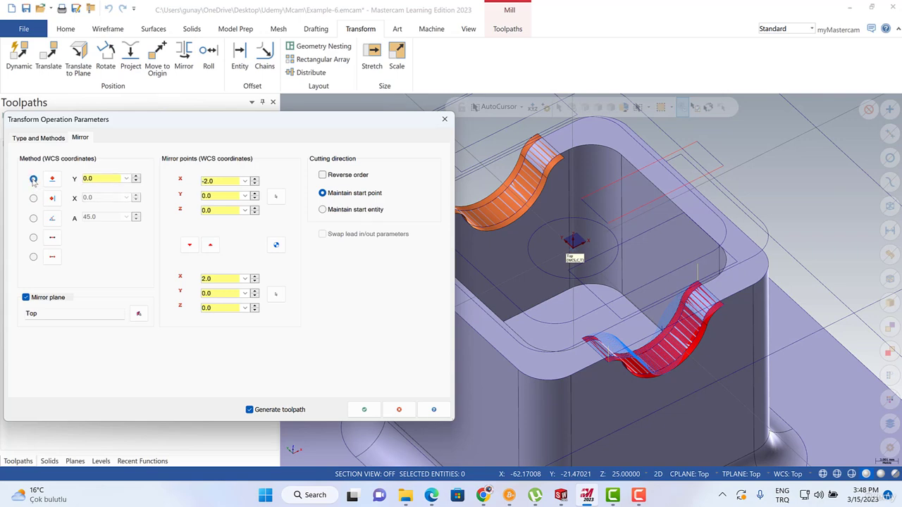
left_click(363, 409)
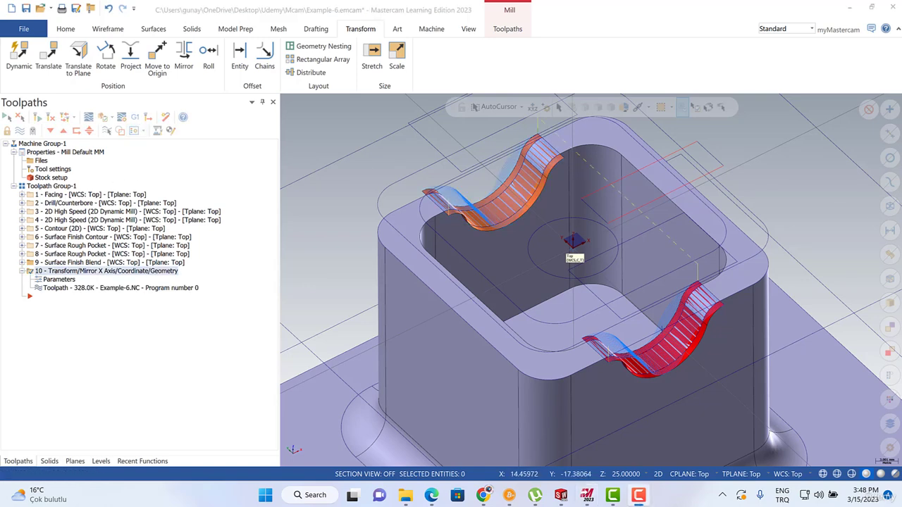
- Collapse the mirror operation's entry, select all operations in the machine group, and hide their toolpath display
left_click(25, 138)
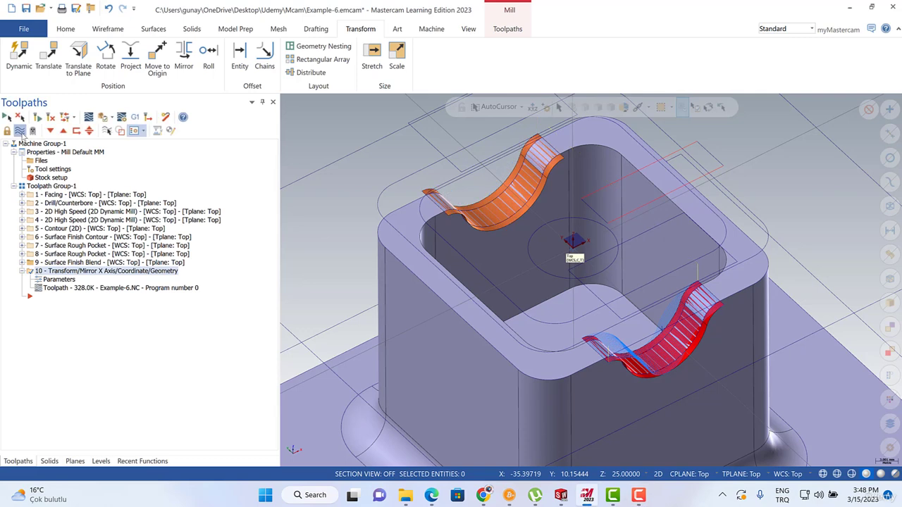
key("alt+F2")
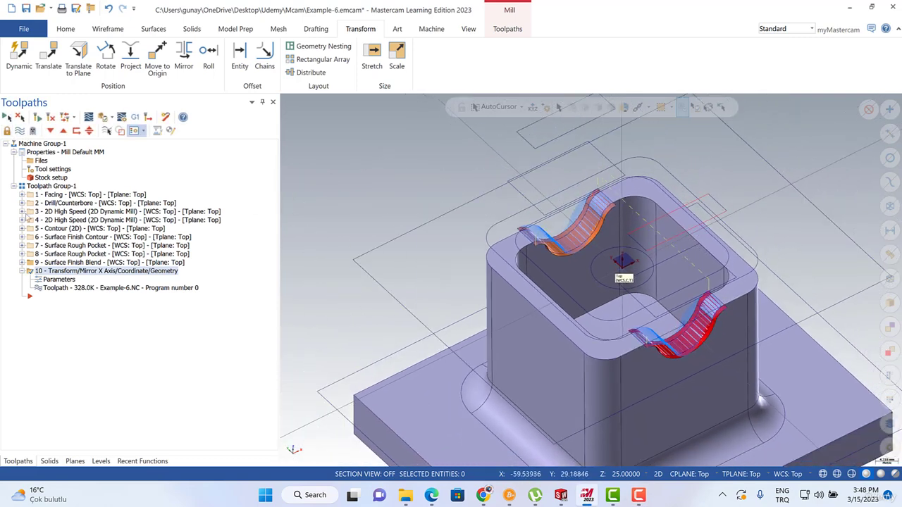
left_click(22, 271)
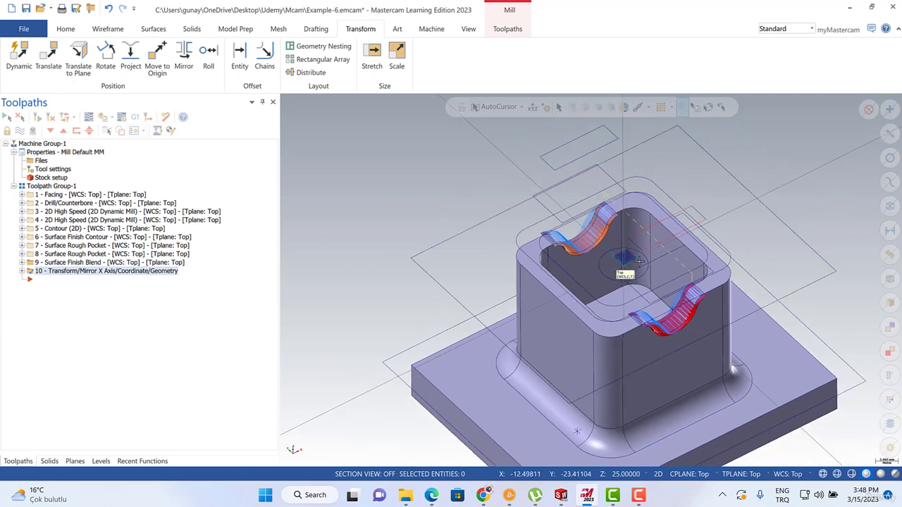
left_click(7, 117)
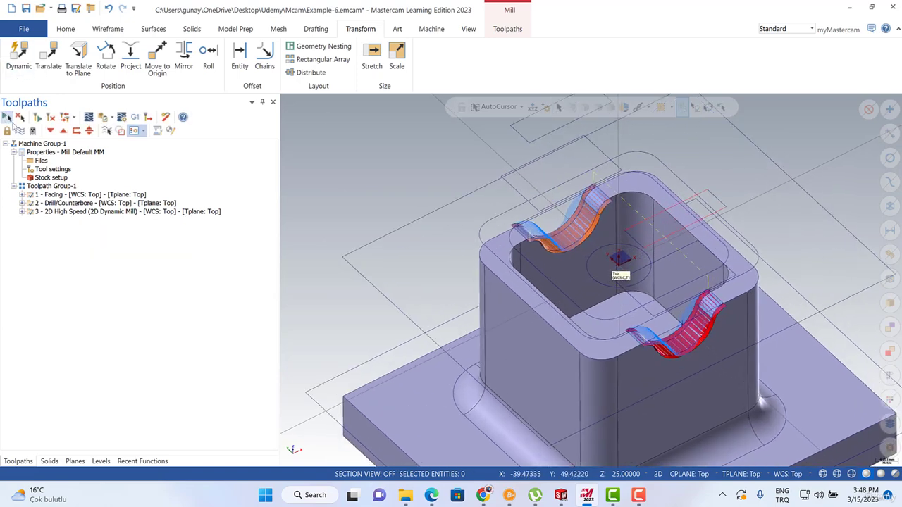
left_click(19, 131)
left_click(20, 131)
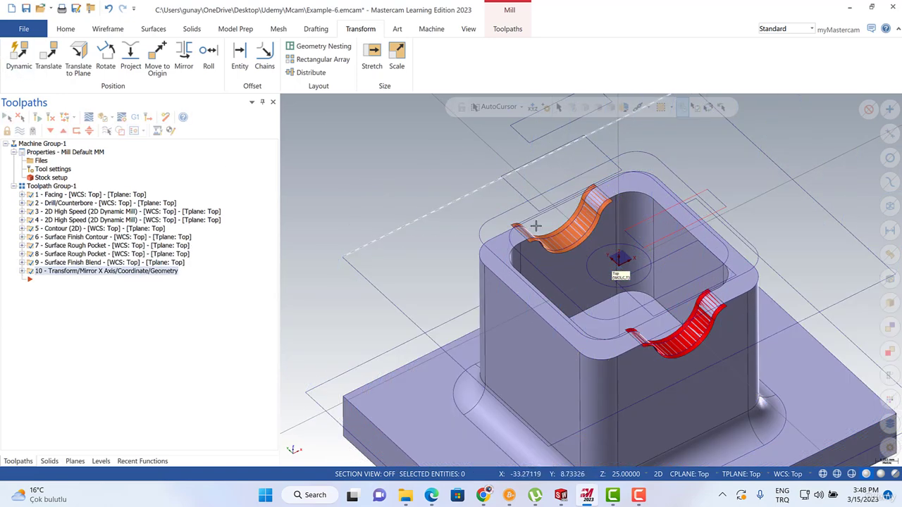
scroll(634, 225, "down", 1)
scroll(653, 220, "up", 2)
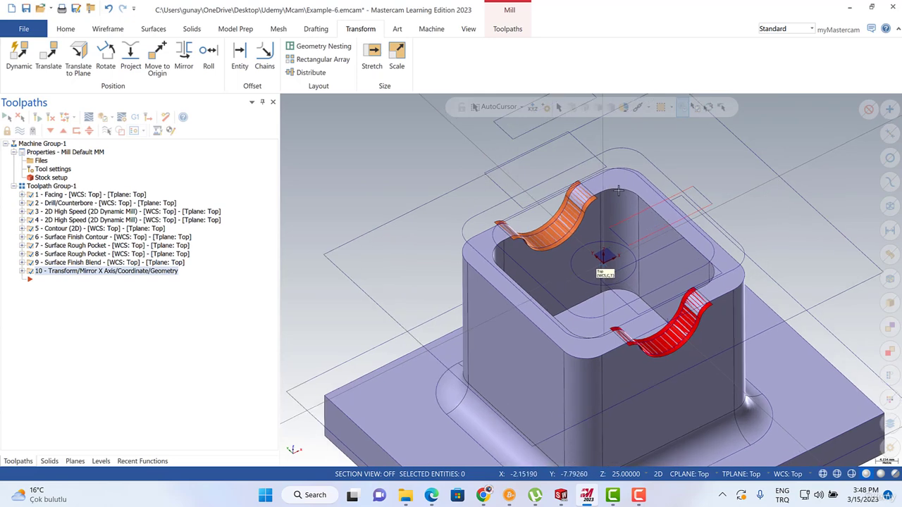
- Start a 2D Contour toolpath and chain the complete closed profile around the box's upper rim
scroll(595, 222, "down", 3)
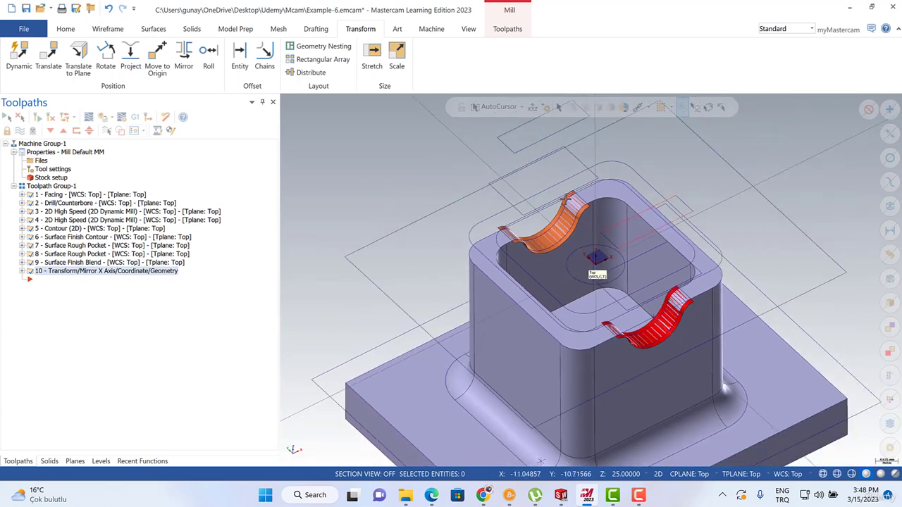
right_click(47, 280)
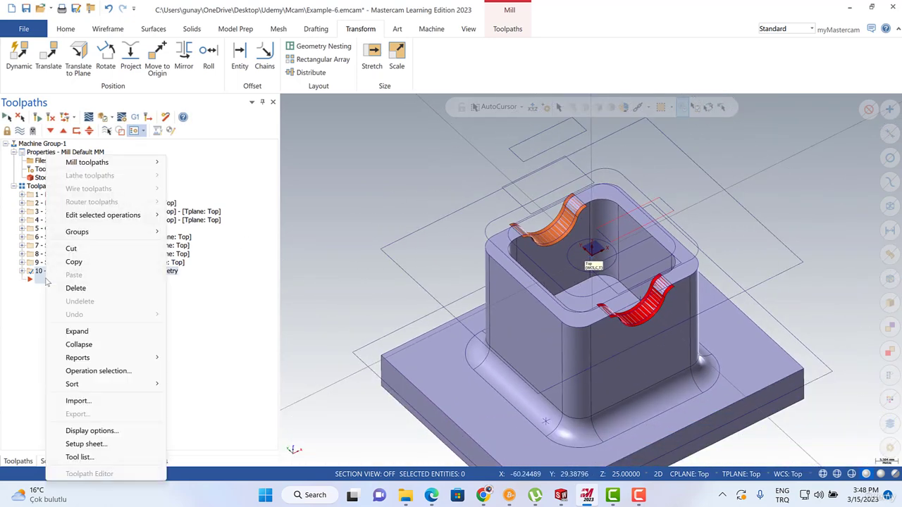
mouse_move(146, 163)
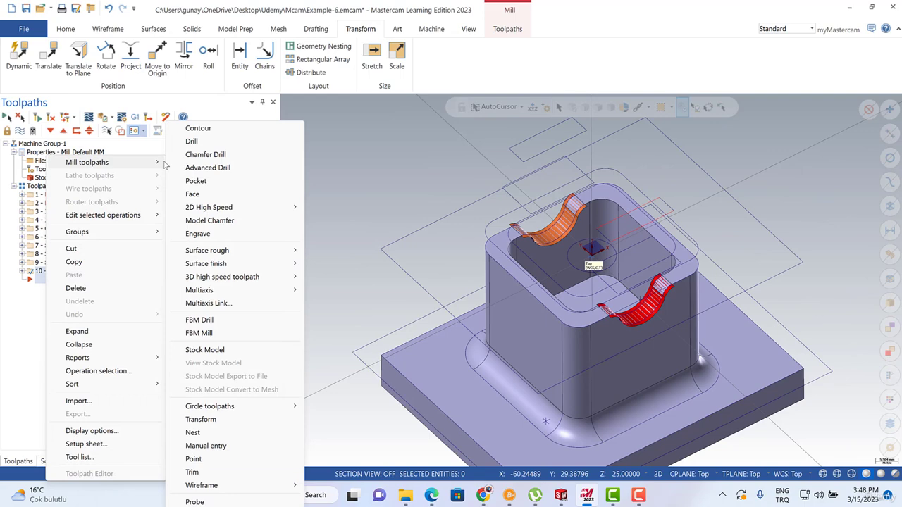
left_click(240, 130)
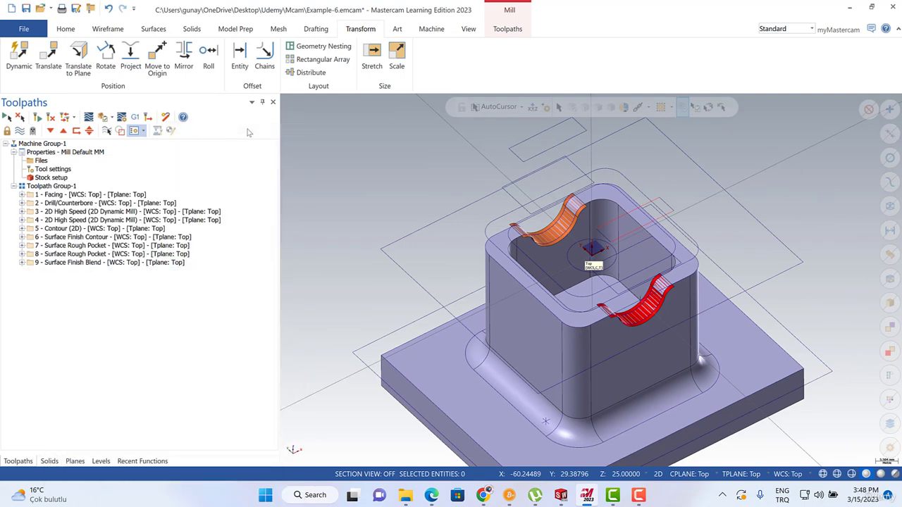
left_click(553, 297)
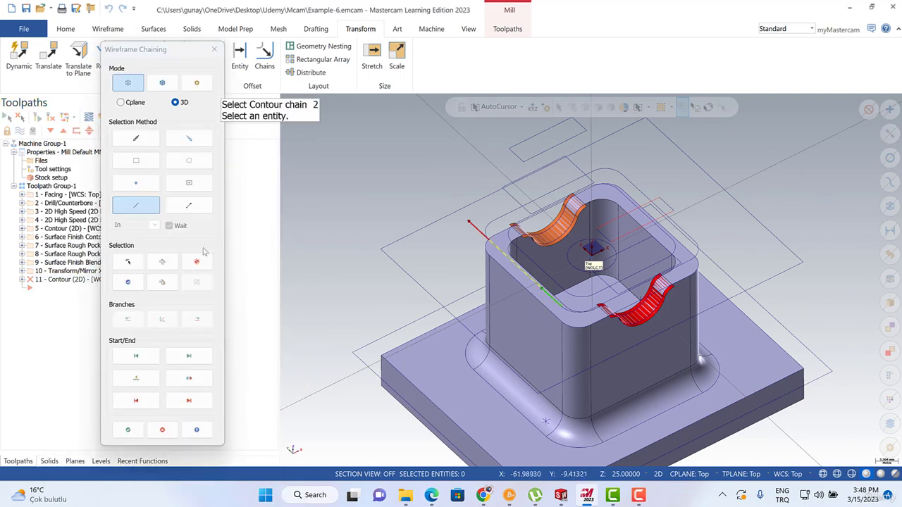
left_click(196, 262)
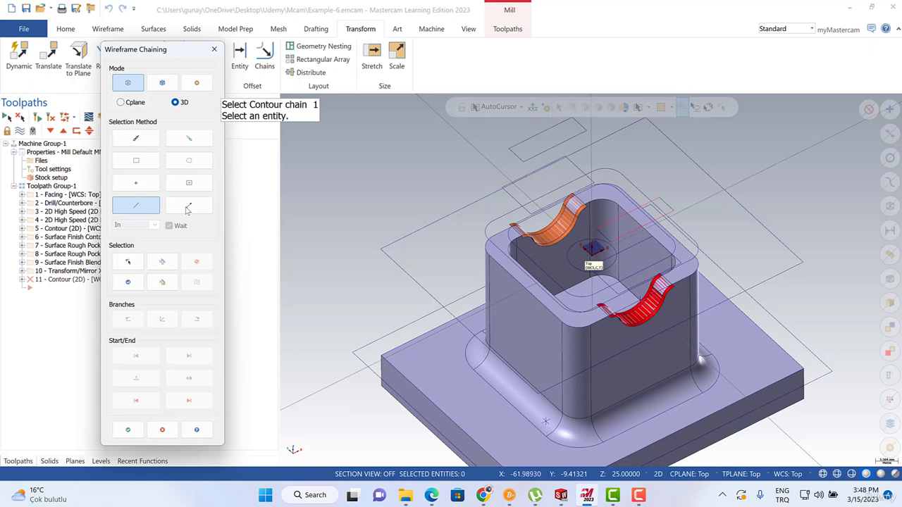
left_click(144, 141)
left_click(554, 297)
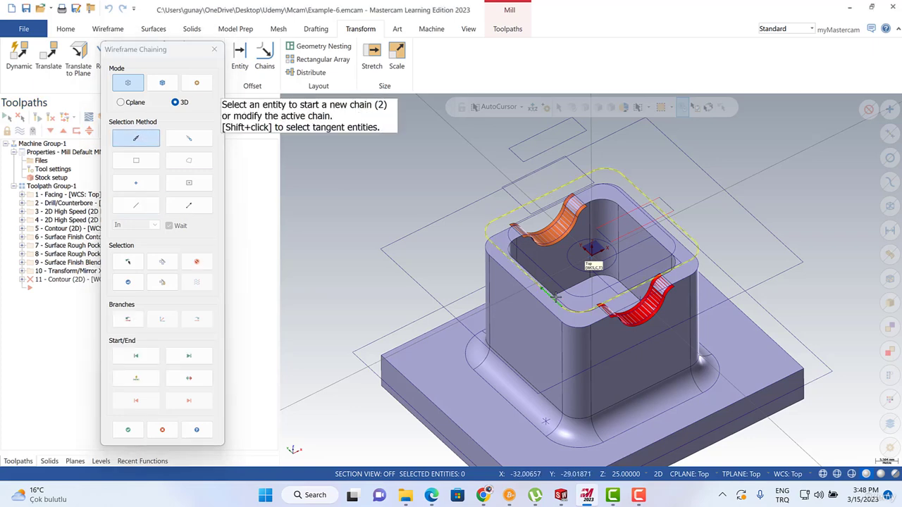
left_click(128, 430)
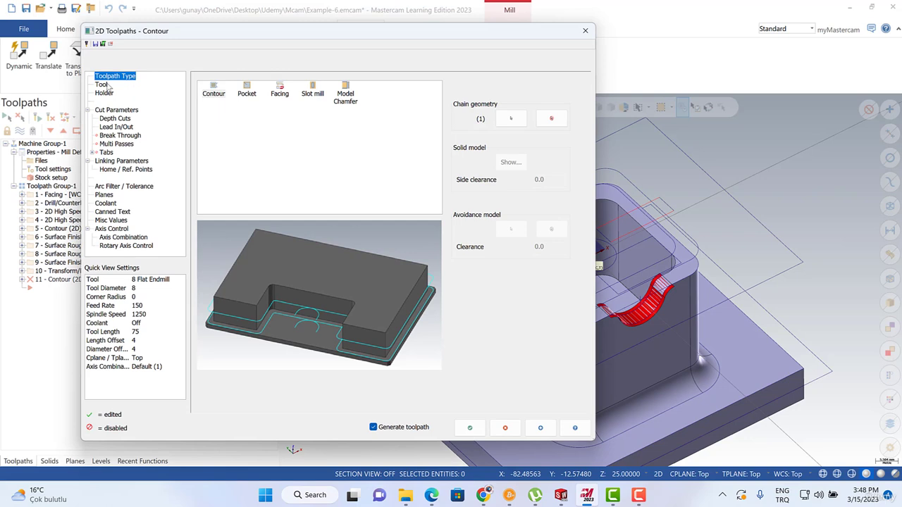
- Use the 8 mm flat endmill, adjusting feed per tooth and cutting speed to give a 3580.8 feed rate and 5968 spindle speed
left_click(103, 85)
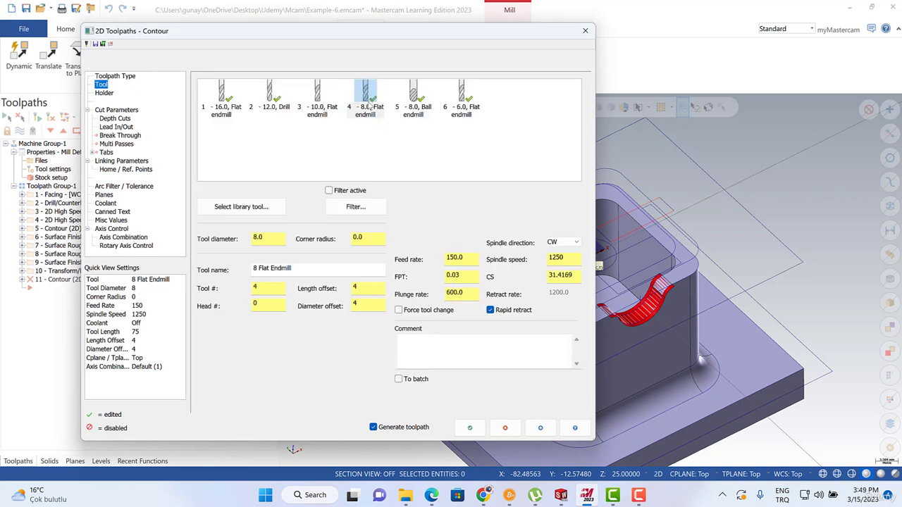
left_click_drag(464, 276, 452, 276)
type("15")
key("Tab")
type("1")
key("Tab")
- Set the contour's absolute depth to -30.0 by picking a point on the part at the foot of the box wall
left_click(105, 160)
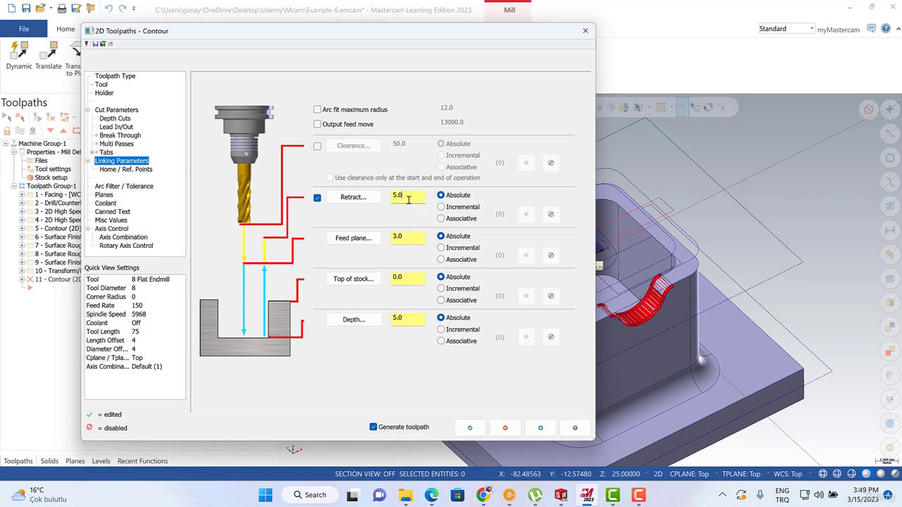
double_click(408, 200)
double_click(404, 237)
double_click(399, 278)
left_click(352, 319)
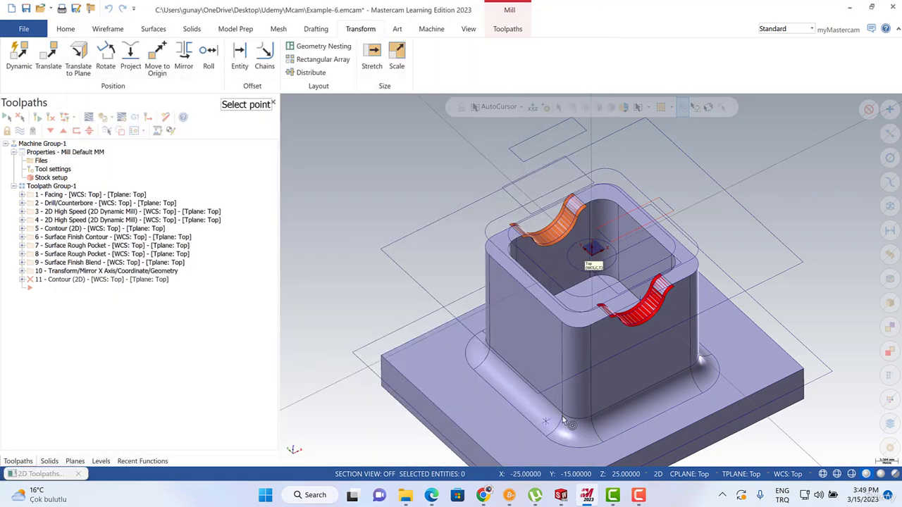
left_click(564, 416)
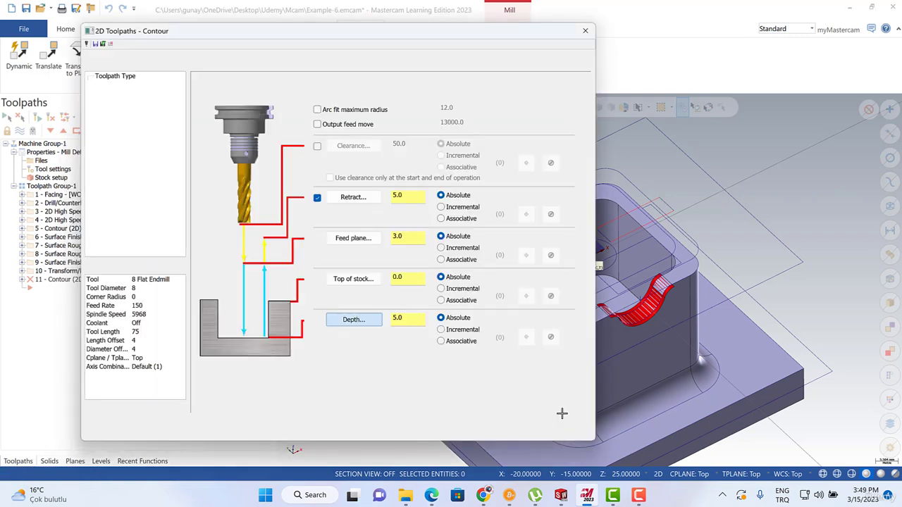
key("Tab")
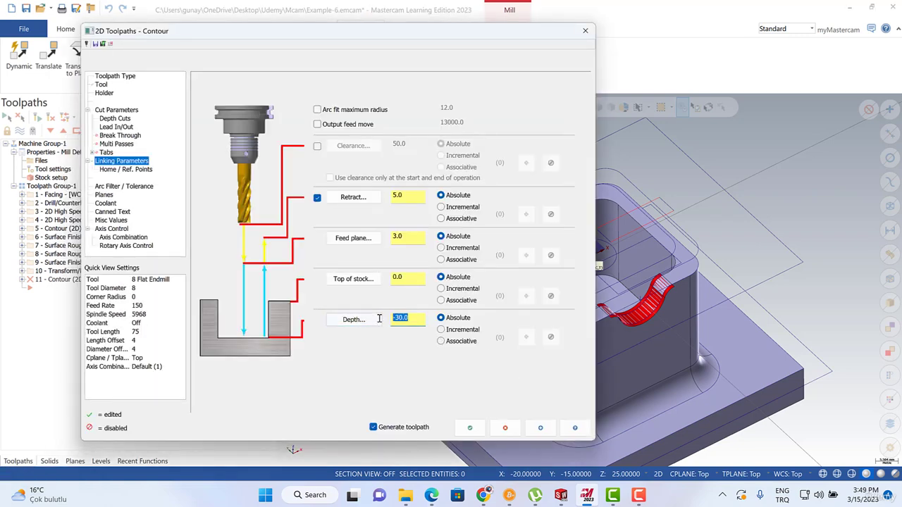
- Set the contour type to Ramp with Depth motion at 5.0, enabling a pass at final depth and disabling helix linearization
left_click(121, 118)
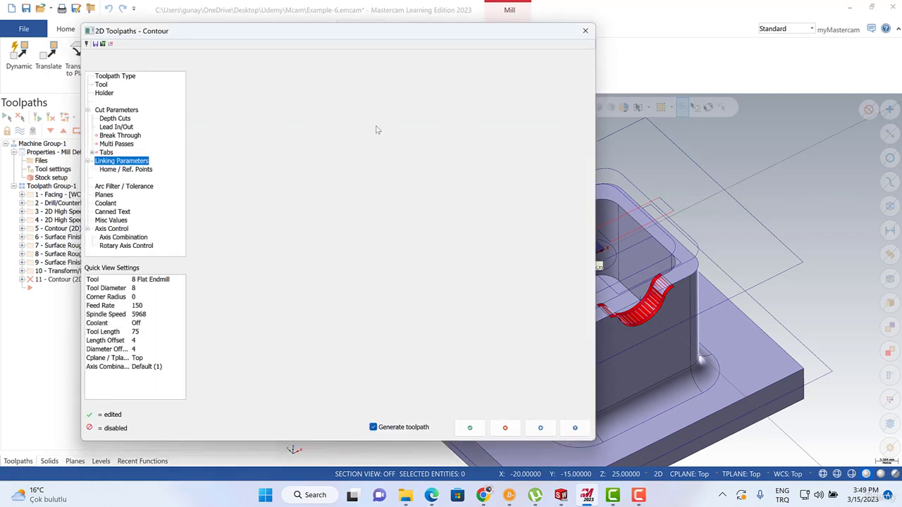
left_click(474, 104)
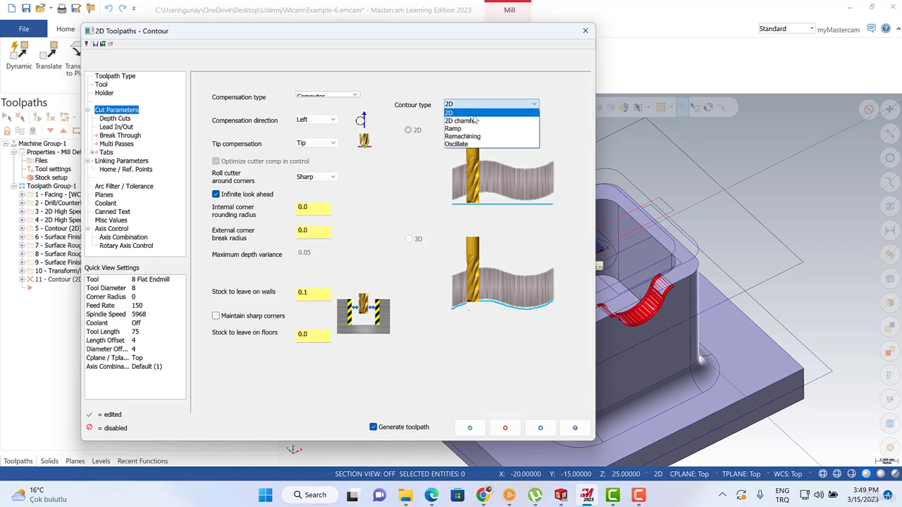
left_click(465, 128)
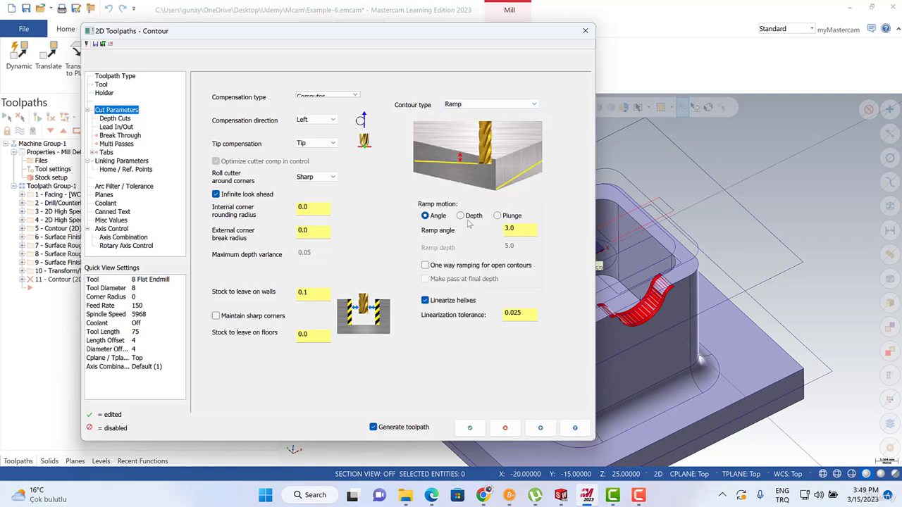
left_click(468, 217)
double_click(509, 246)
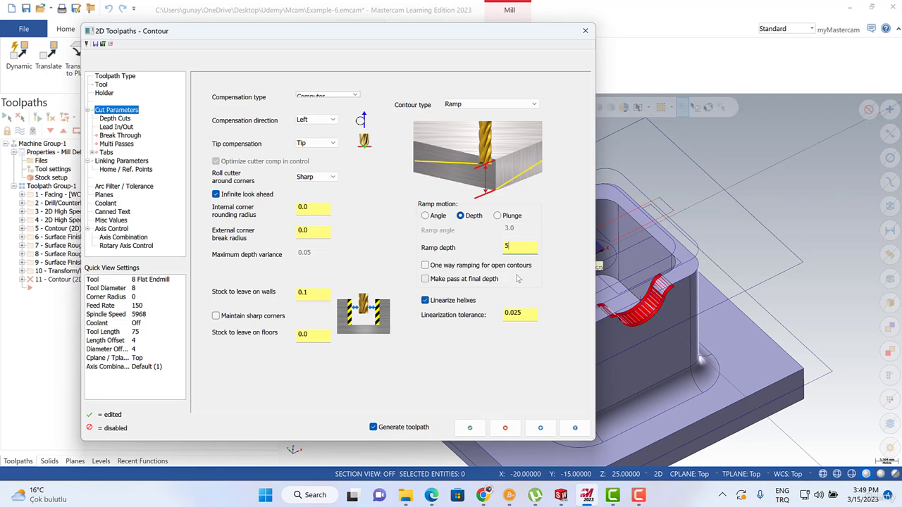
left_click(425, 301)
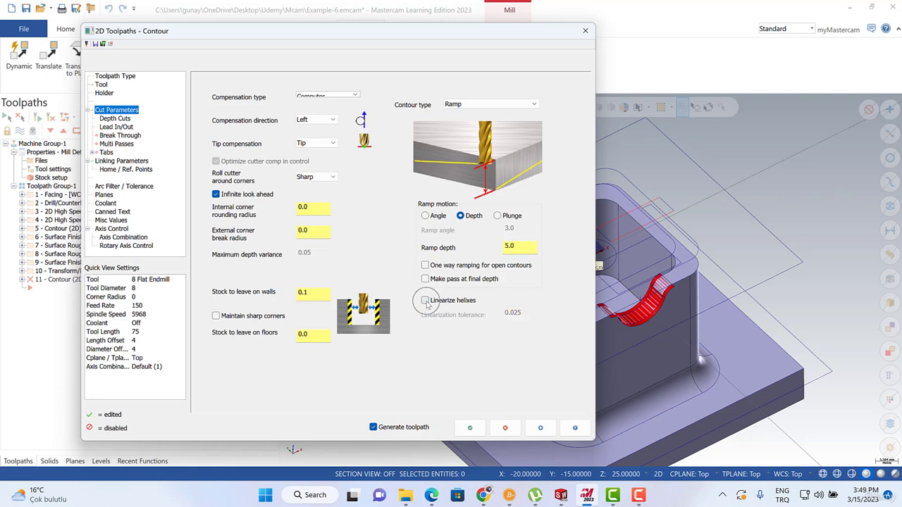
left_click(426, 281)
- Set stock to leave on walls to 0.0, keep Computer compensation with Left direction, and generate the ramp contour toolpath
double_click(296, 292)
left_click(328, 96)
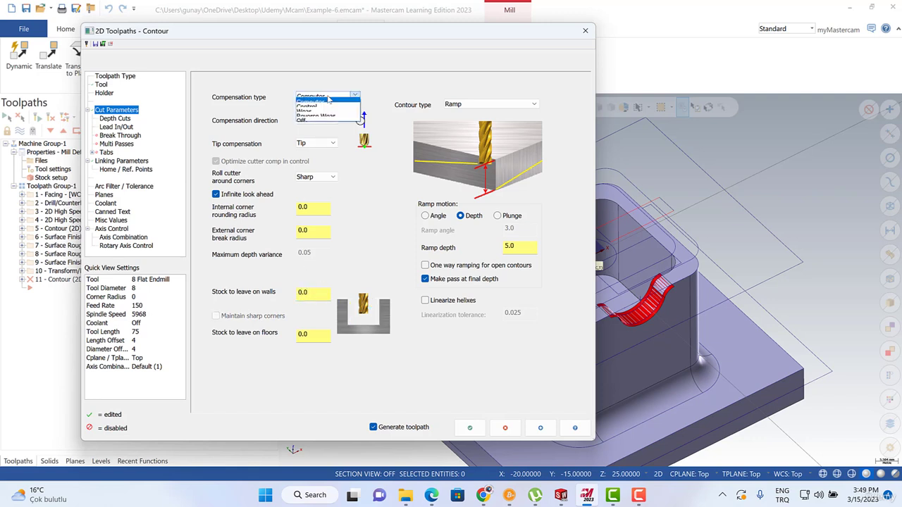
left_click(328, 101)
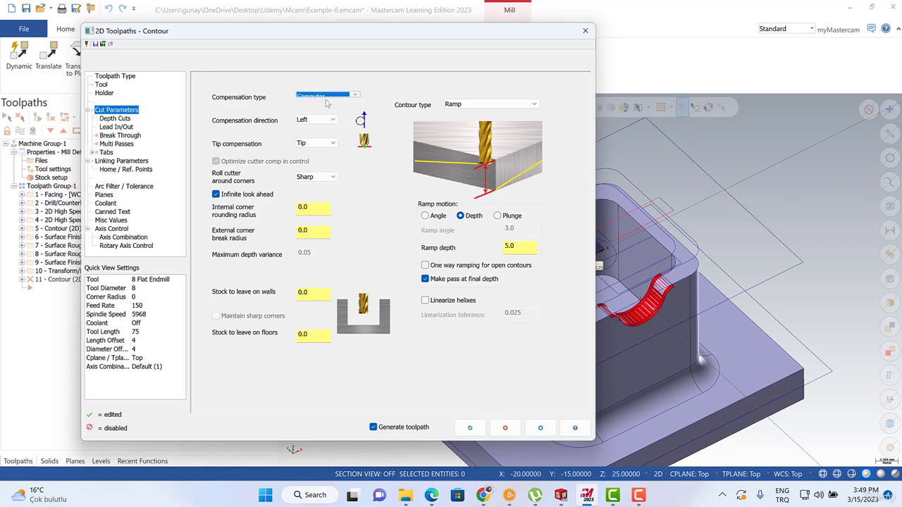
left_click(317, 121)
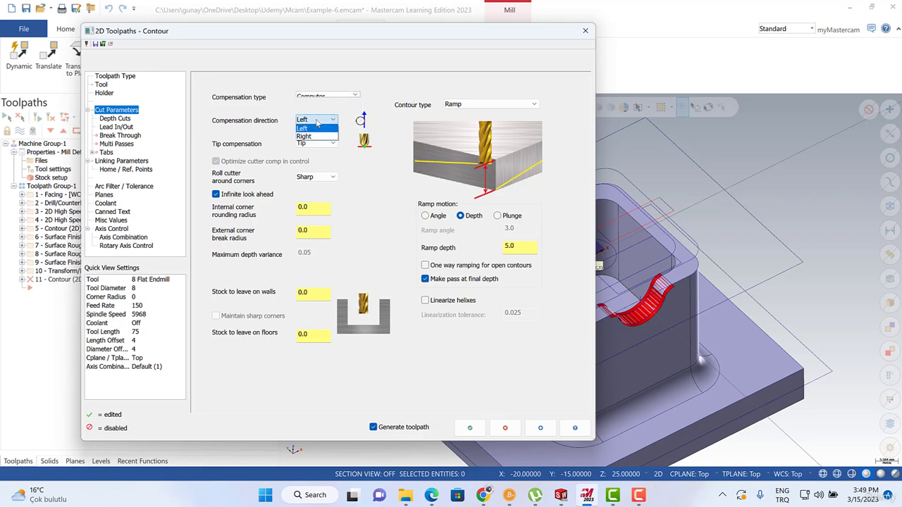
left_click(317, 122)
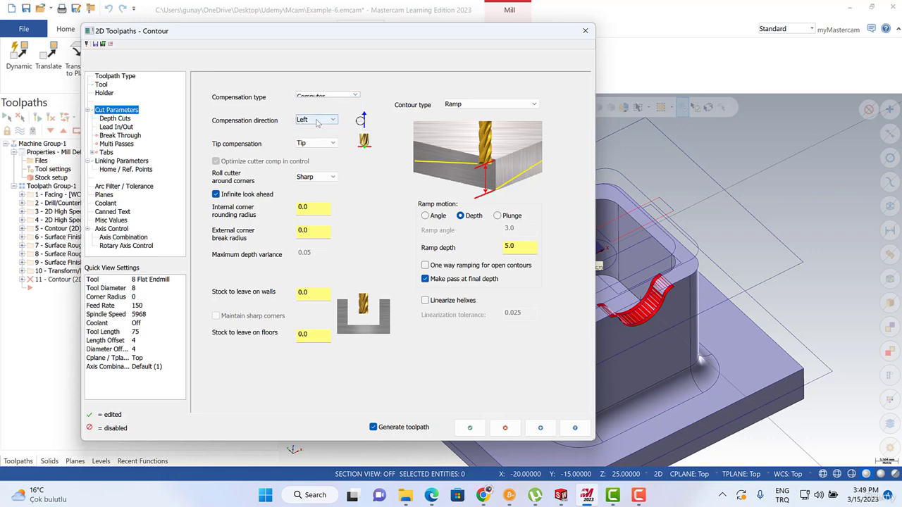
left_click(119, 128)
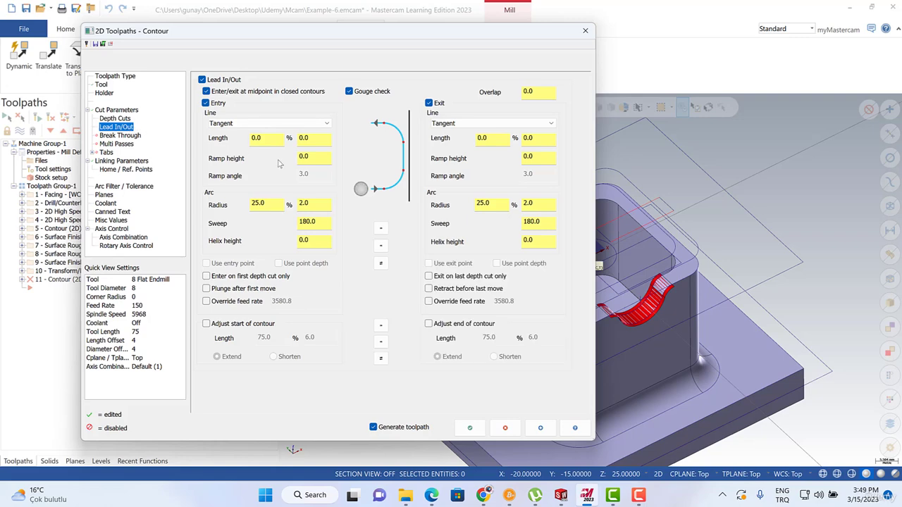
left_click(470, 429)
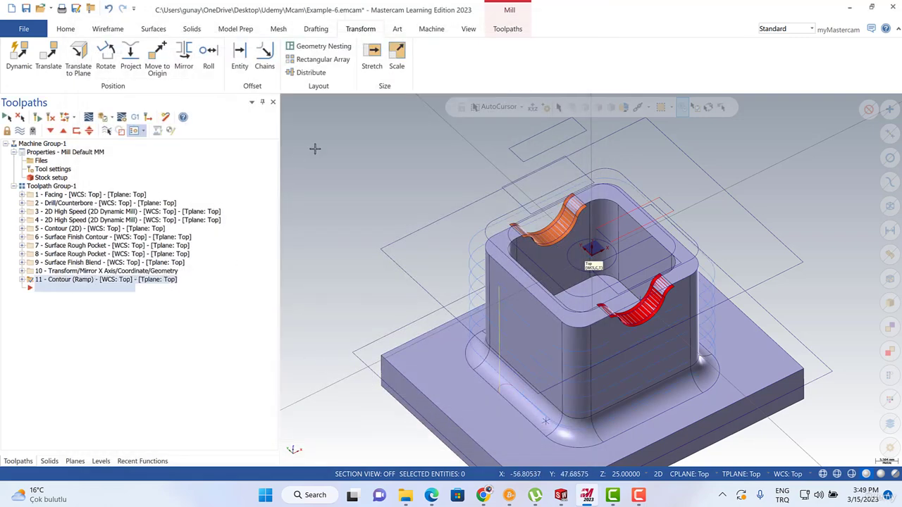
- Inspect the ramp contour toolpath around the box and hide its display
middle_click_drag(408, 191, 462, 245)
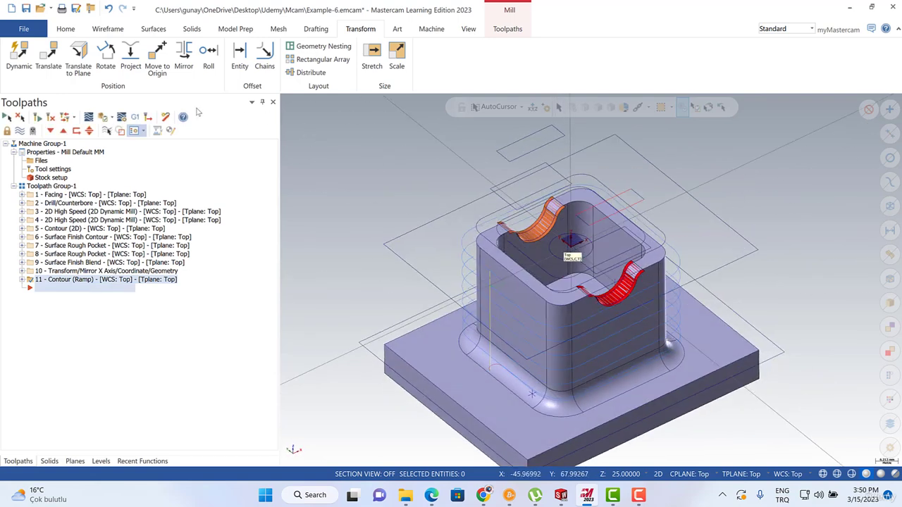
left_click(20, 132)
left_click(21, 132)
left_click(20, 132)
- Preview the Surface Finish Contour operation's toolpath, copy that operation, and paste it after the Contour (Ramp) operation
left_click(85, 240)
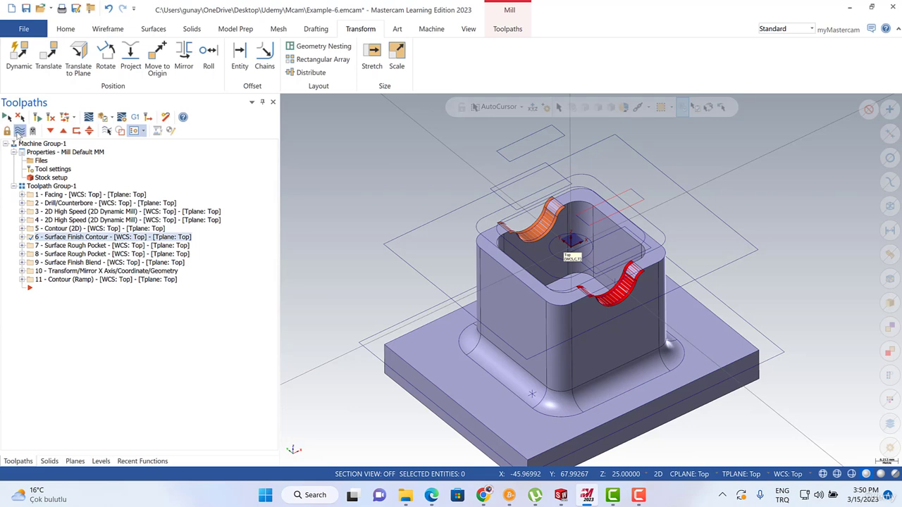
left_click(20, 132)
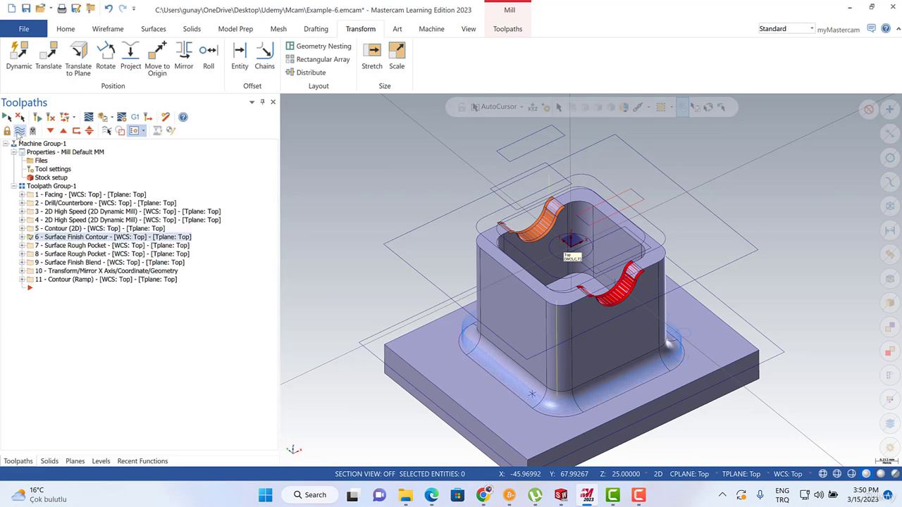
left_click(20, 132)
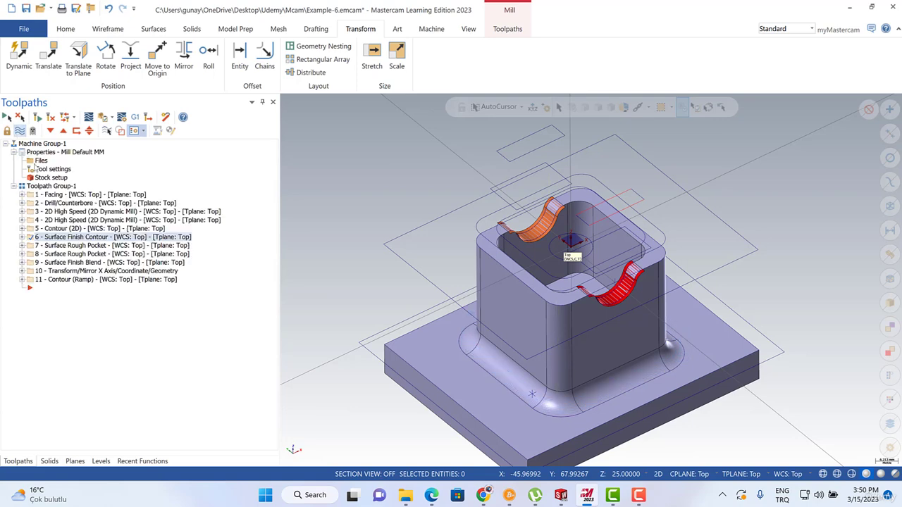
right_click(64, 241)
left_click(137, 260)
left_click(40, 289)
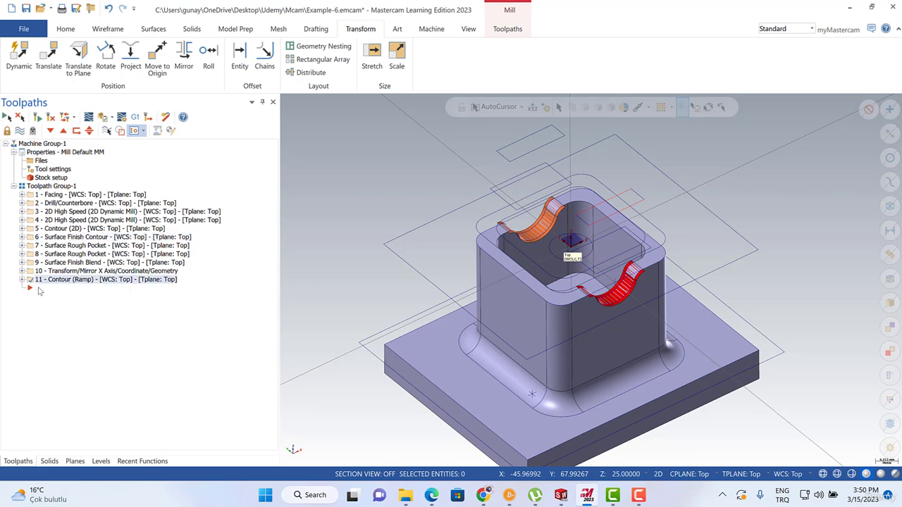
key("ctrl+v")
- In the copied Surface Finish Contour operation, create and assign a new ball endmill with a 6 mm cutting diameter
left_click(22, 288)
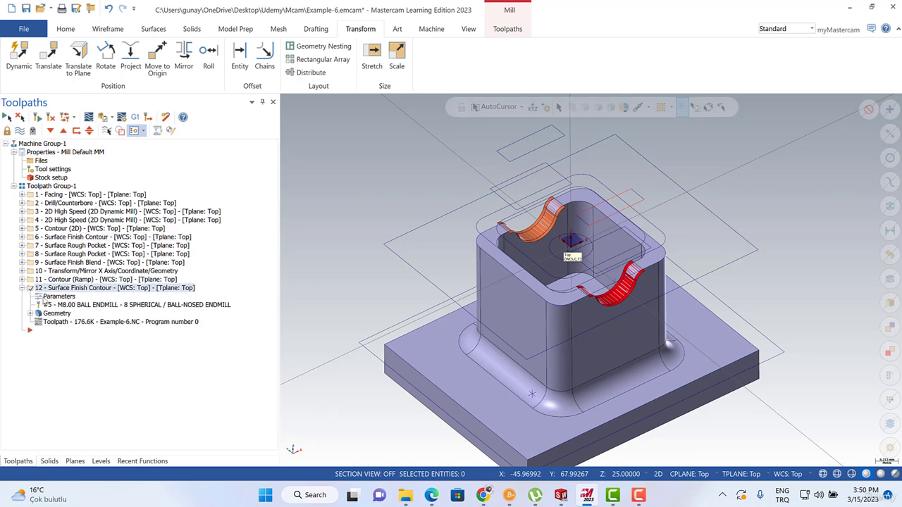
left_click(50, 297)
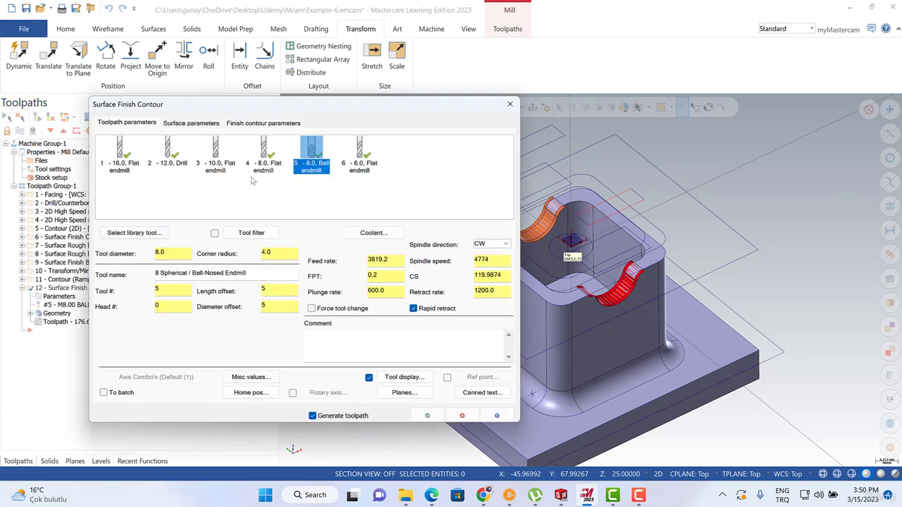
right_click(428, 178)
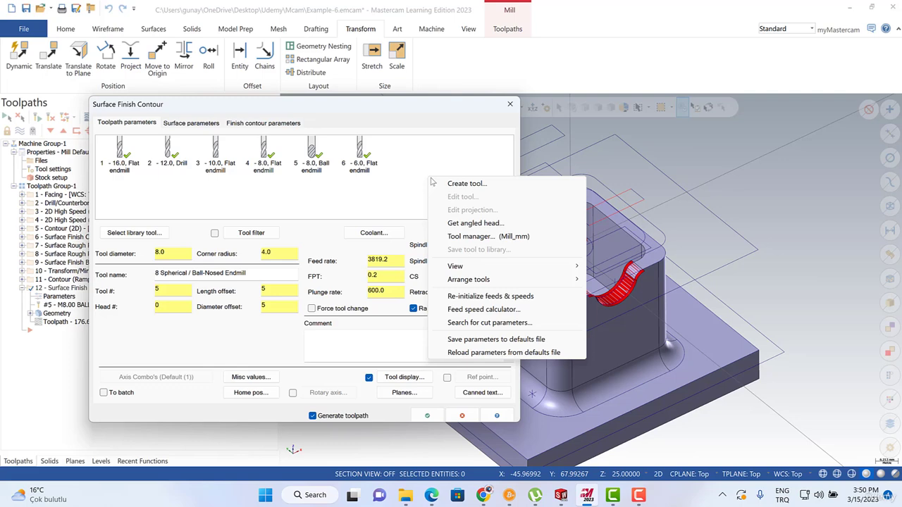
left_click(474, 185)
left_click(493, 171)
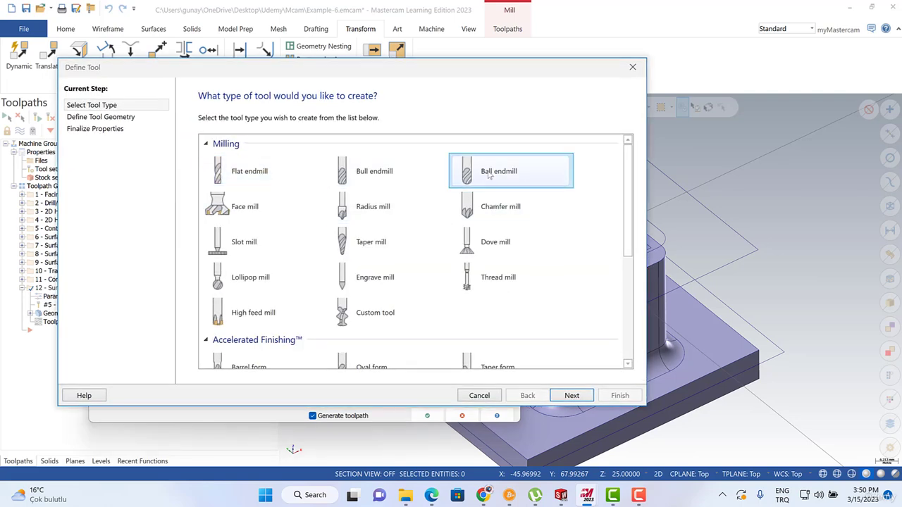
left_click(572, 396)
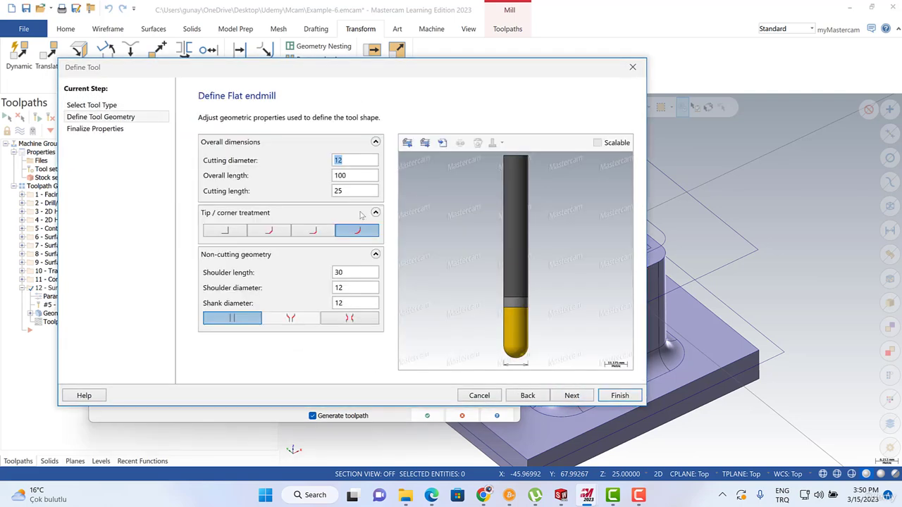
type("6")
left_click(357, 177)
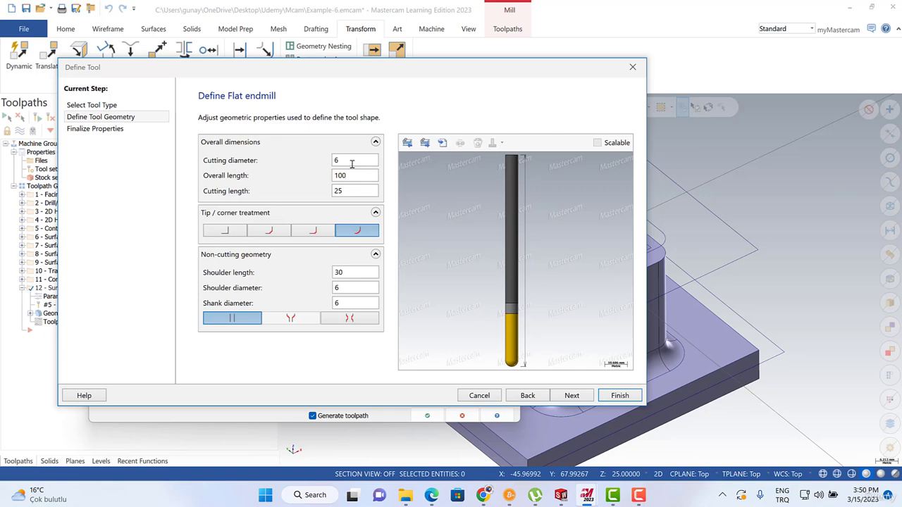
double_click(351, 163)
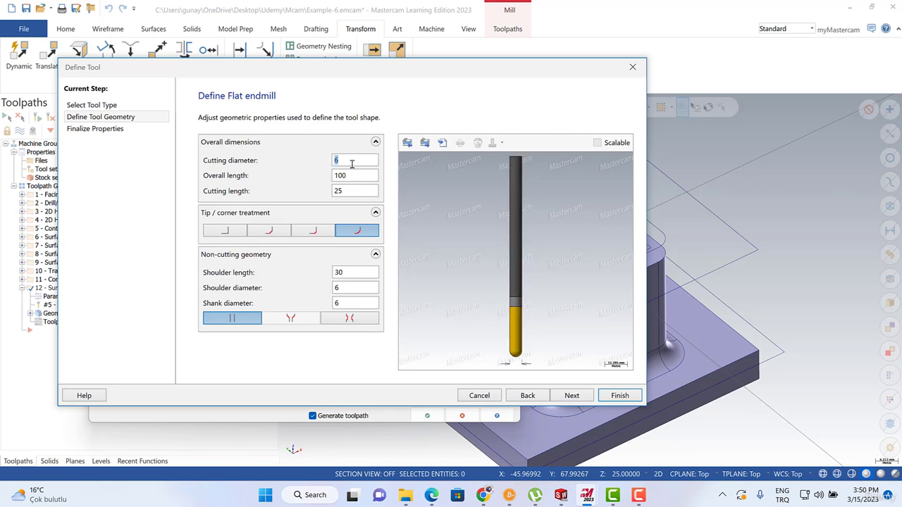
left_click(571, 396)
left_click(619, 395)
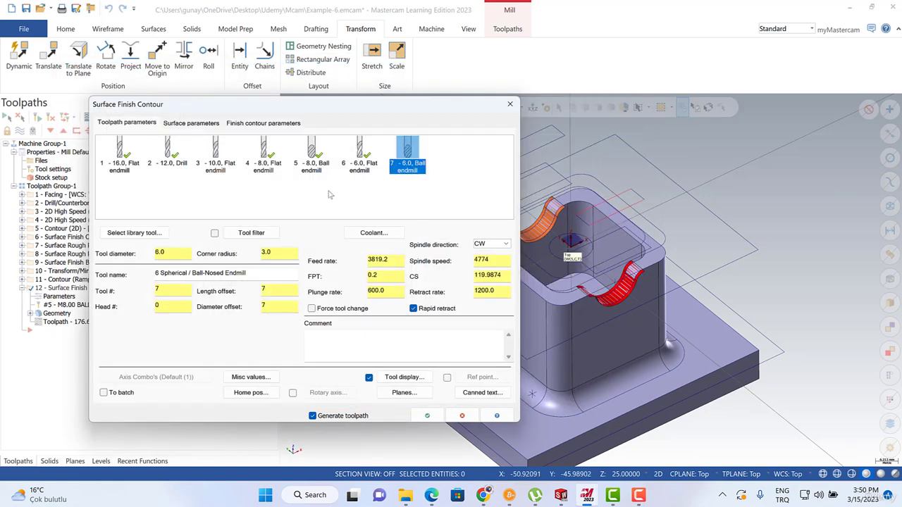
- Go through the clearance, retract and stock to leave on drive values in the copied operation's surface parameters
left_click(192, 124)
double_click(314, 141)
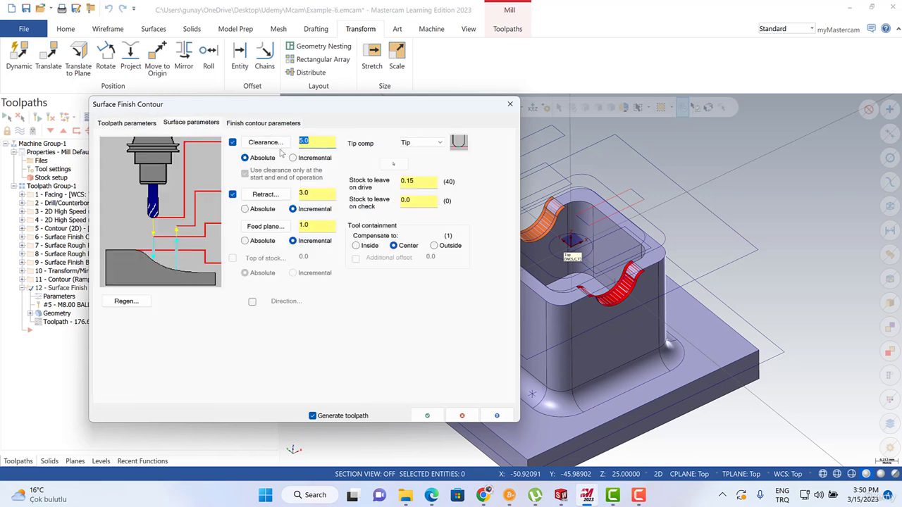
double_click(301, 194)
double_click(402, 181)
- Set the maximum stepdown to 0.15, keep the absolute cut depths from -30.0 to -35.0, and generate the Surface Finish Contour toolpath
left_click(249, 124)
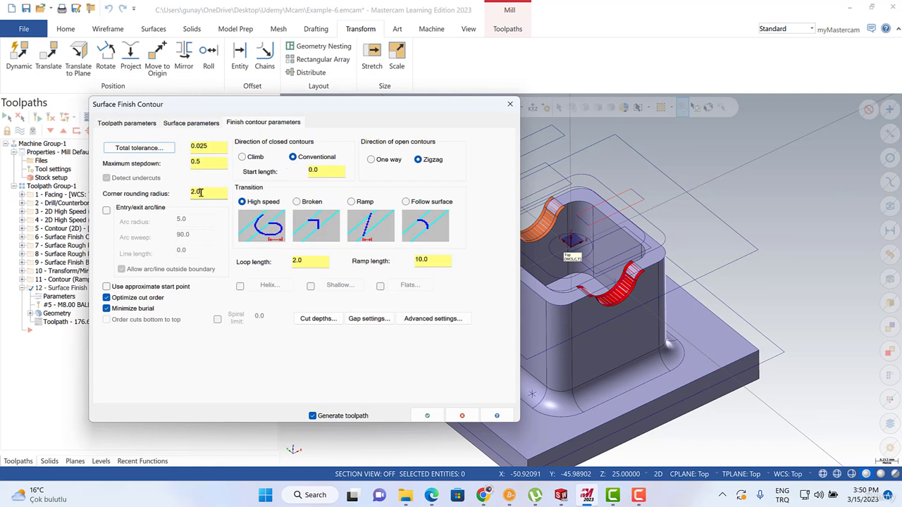
left_click(210, 148)
left_click(316, 319)
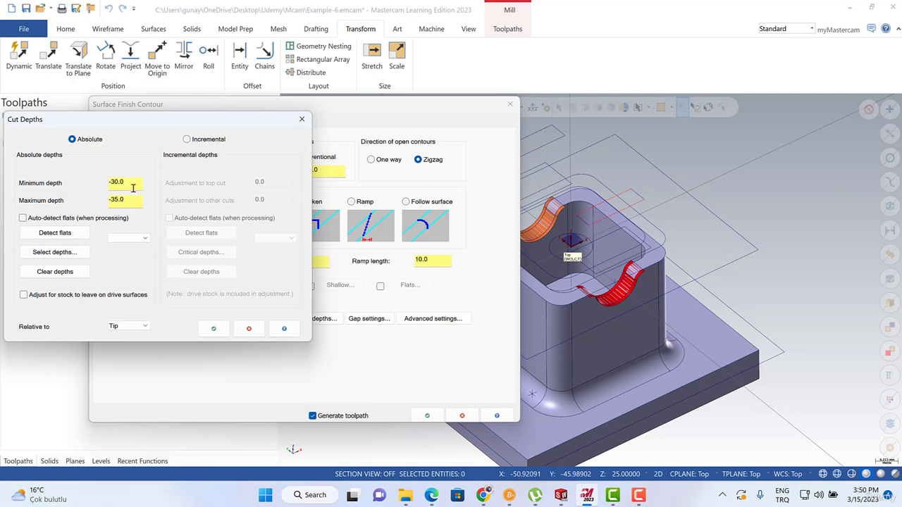
left_click_drag(132, 184, 101, 201)
left_click(213, 328)
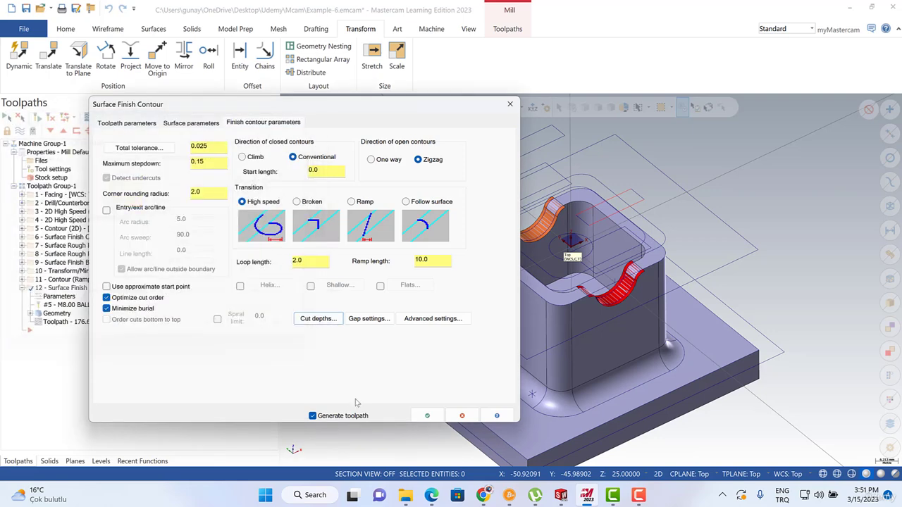
left_click(427, 415)
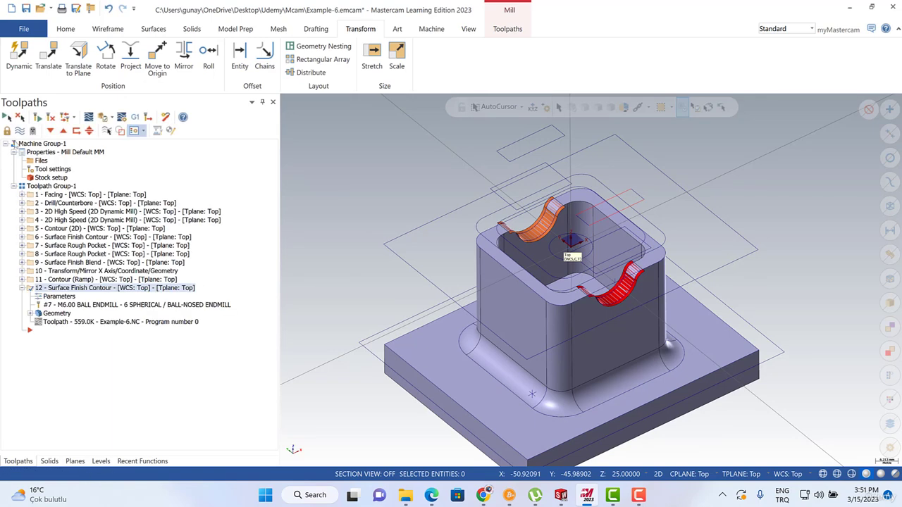
- Inspect the new Surface Finish Contour toolpath around the base fillet, hide its display, and examine the base plate surface
left_click(20, 131)
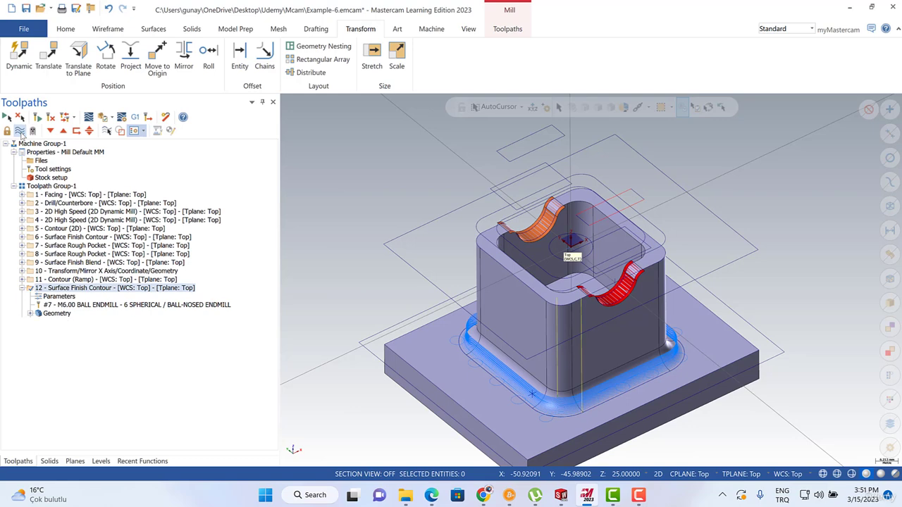
left_click(20, 131)
left_click(19, 131)
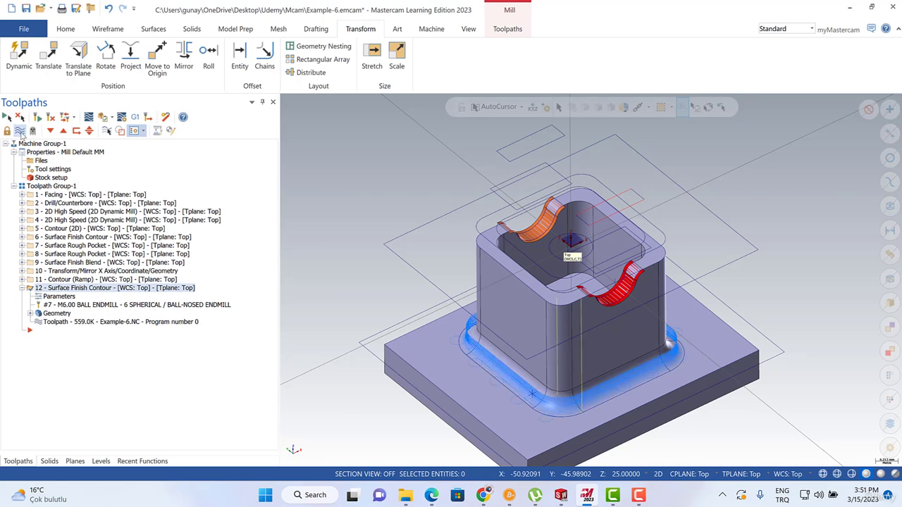
left_click(20, 131)
scroll(387, 218, "up", 2)
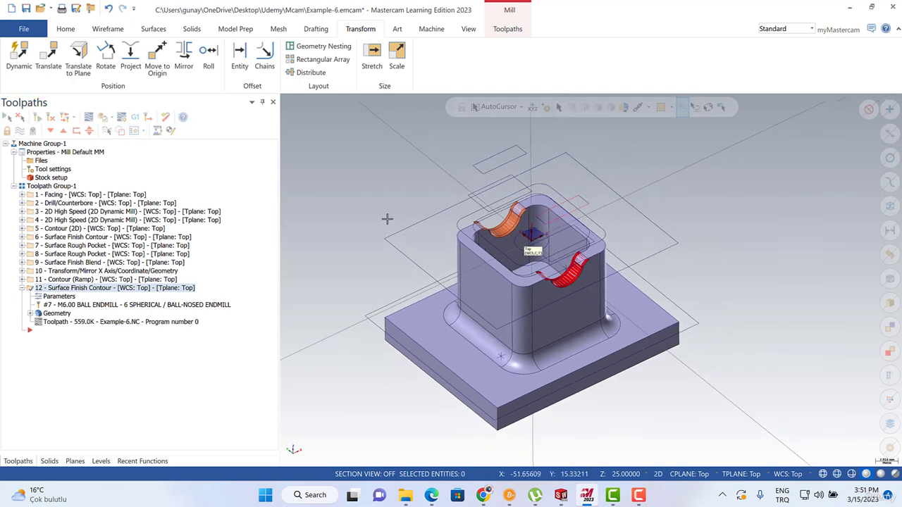
scroll(393, 264, "down", 3)
mouse_move(393, 264)
middle_mouse_down()
mouse_move(387, 312)
mouse_move(386, 272)
middle_mouse_up()
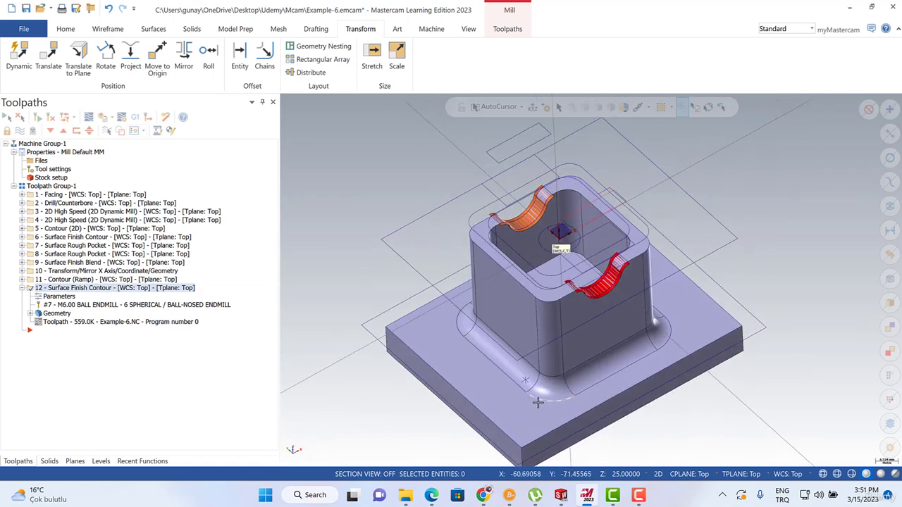
middle_click_drag(454, 328, 303, 288)
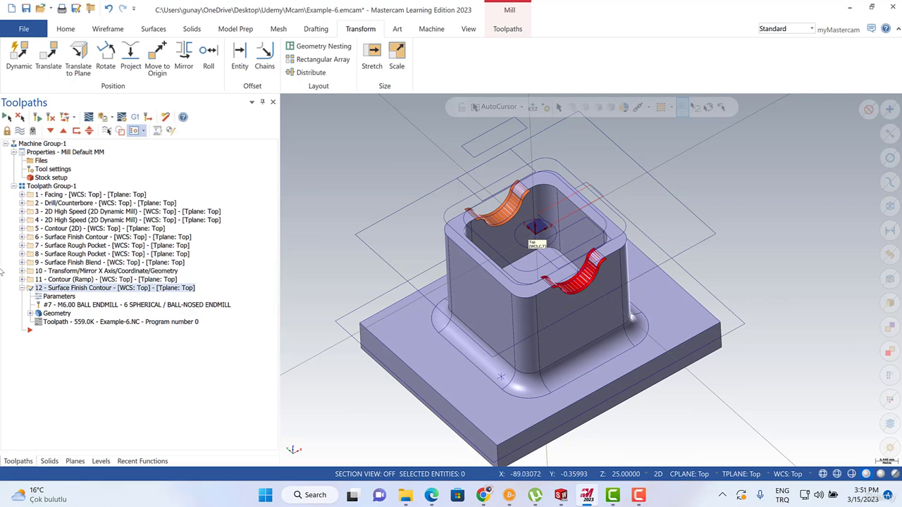
- Add a Pocket toolpath after the last operation, chaining the base plate's rectangular outline and the fillet outline around the box
left_click(22, 288)
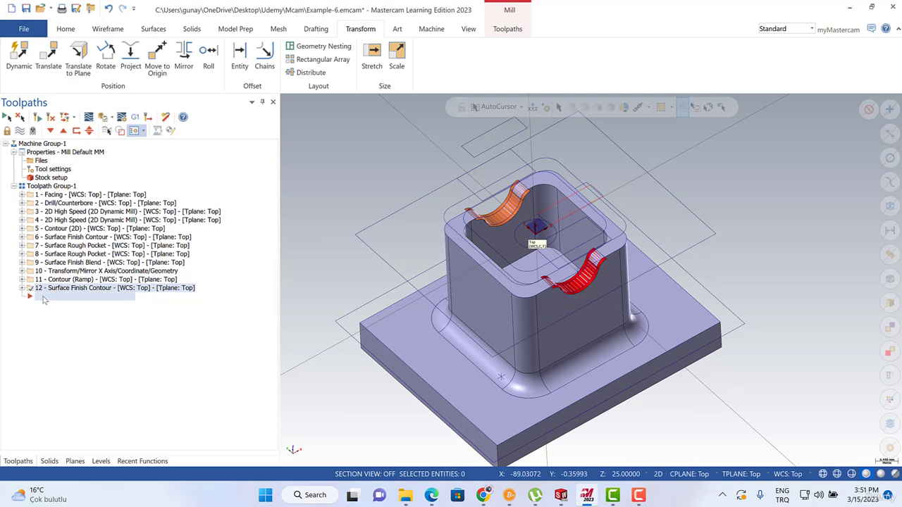
right_click(43, 299)
mouse_move(141, 171)
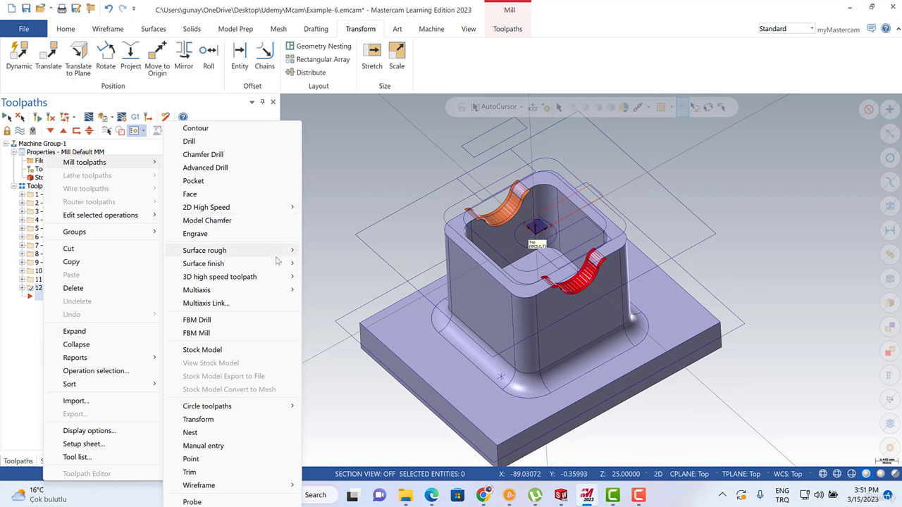
left_click(243, 181)
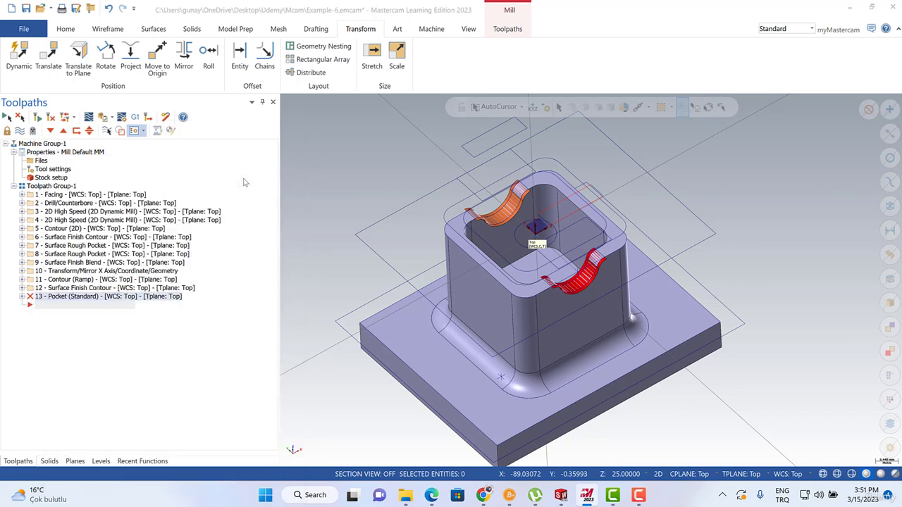
scroll(370, 215, "down", 1)
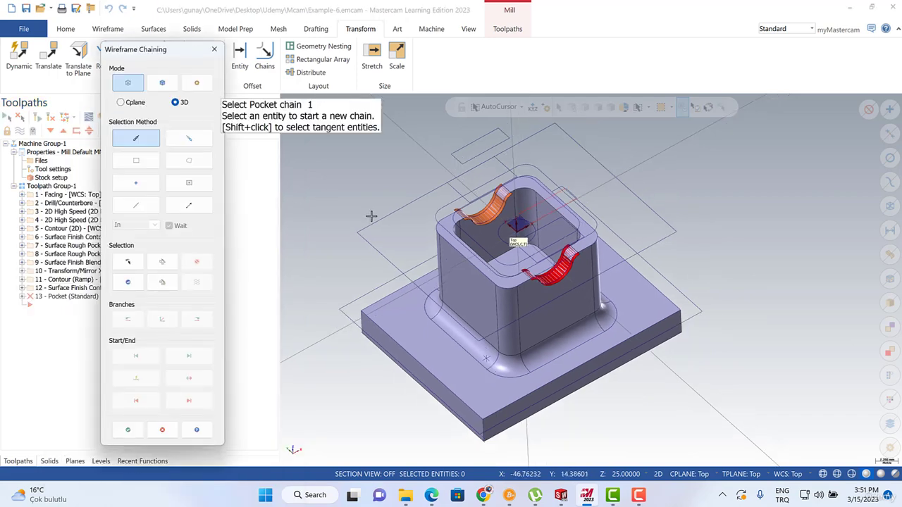
left_click(445, 405)
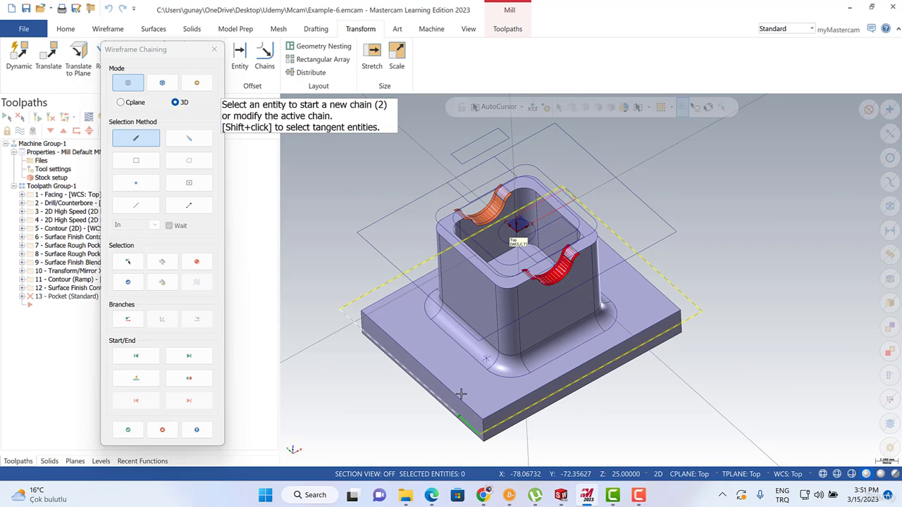
left_click(477, 361)
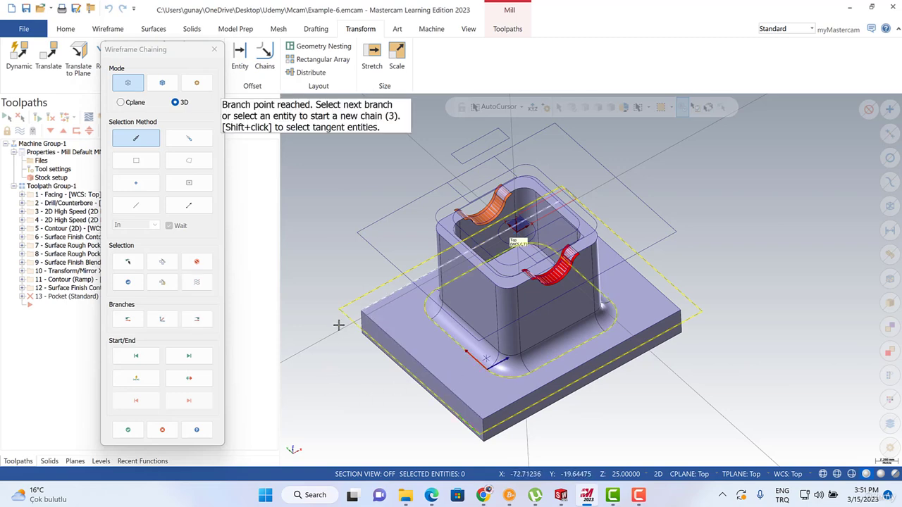
left_click(127, 430)
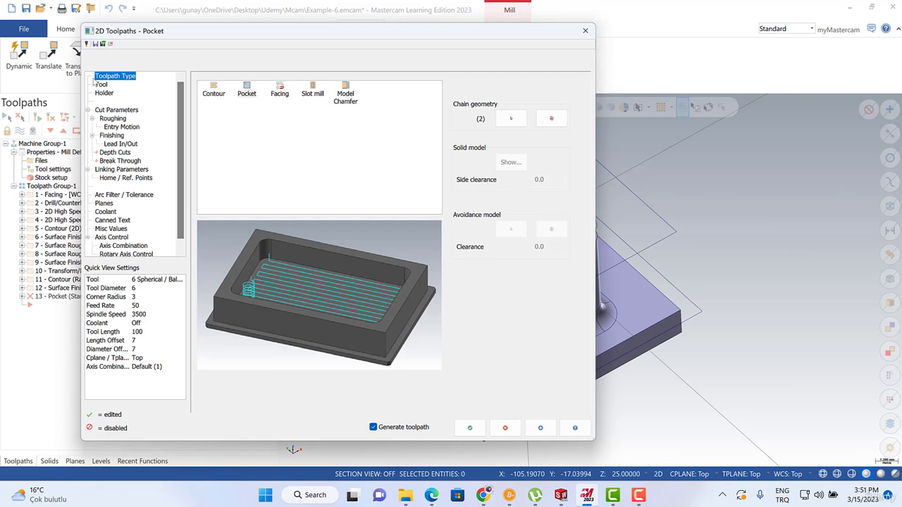
- Use the 10 mm flat endmill for the pocket, with feed per tooth 0.15 and cutting speed 150
left_click(102, 85)
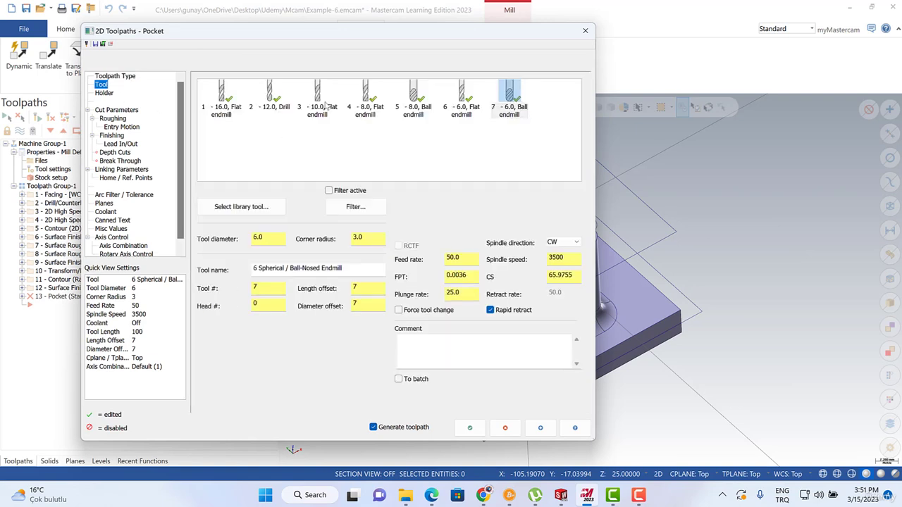
left_click(366, 98)
left_click(325, 100)
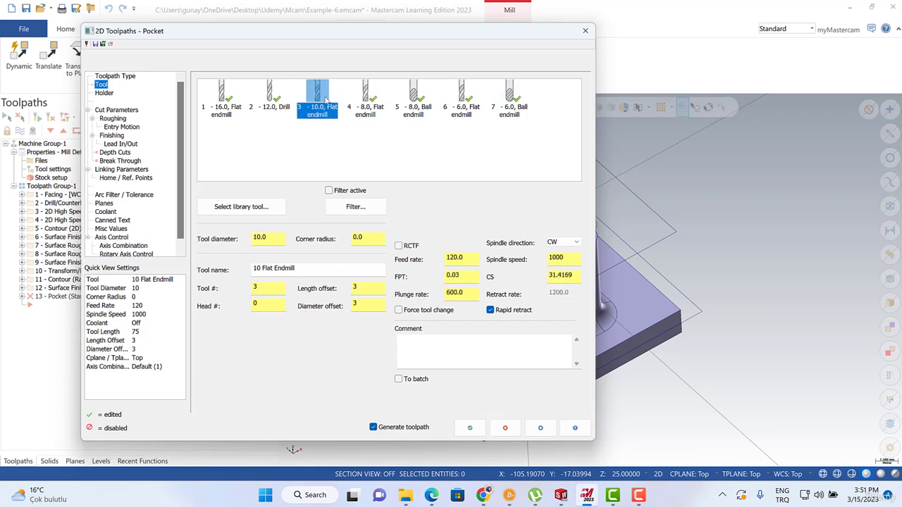
left_click_drag(464, 276, 454, 277)
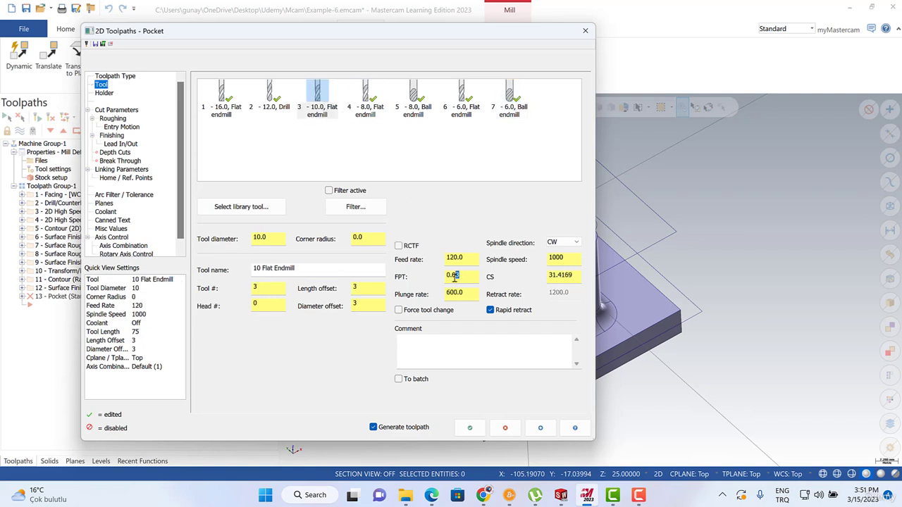
type("15")
double_click(567, 275)
type("15")
left_click(570, 259)
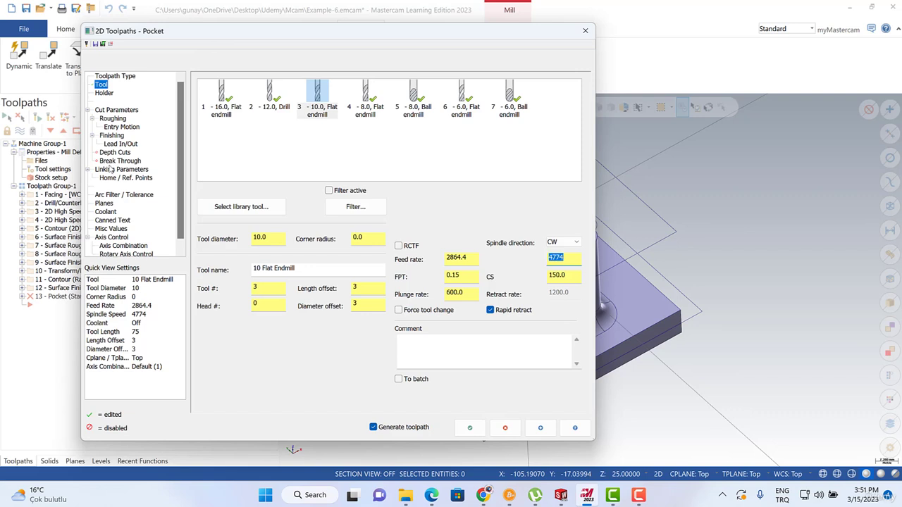
- Set the pocket's retract height to 5.0 and its feed plane to 3.0, both as absolute values
left_click(116, 161)
left_click(118, 170)
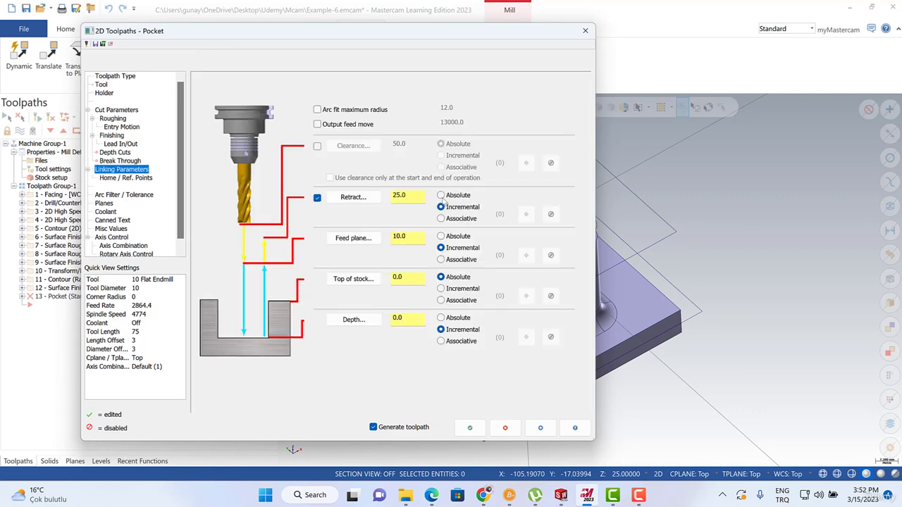
double_click(409, 198)
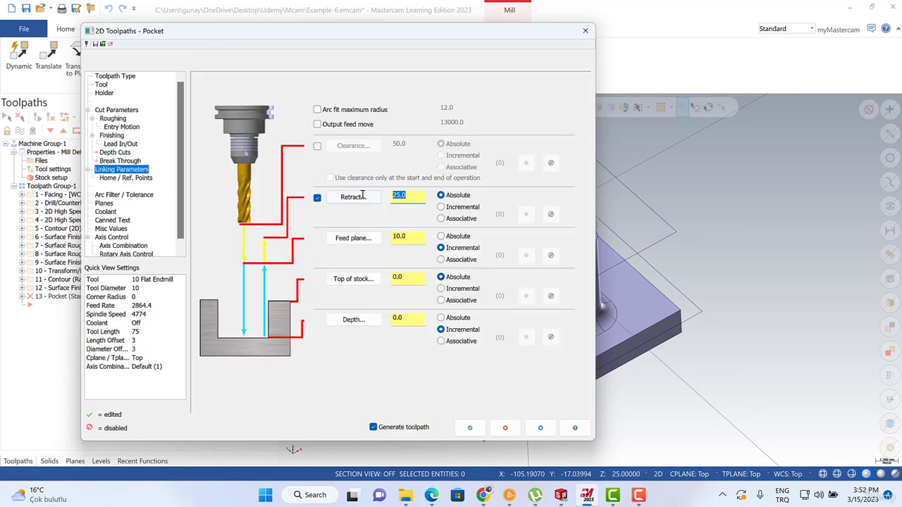
type("5")
left_click(440, 236)
double_click(418, 236)
type("3")
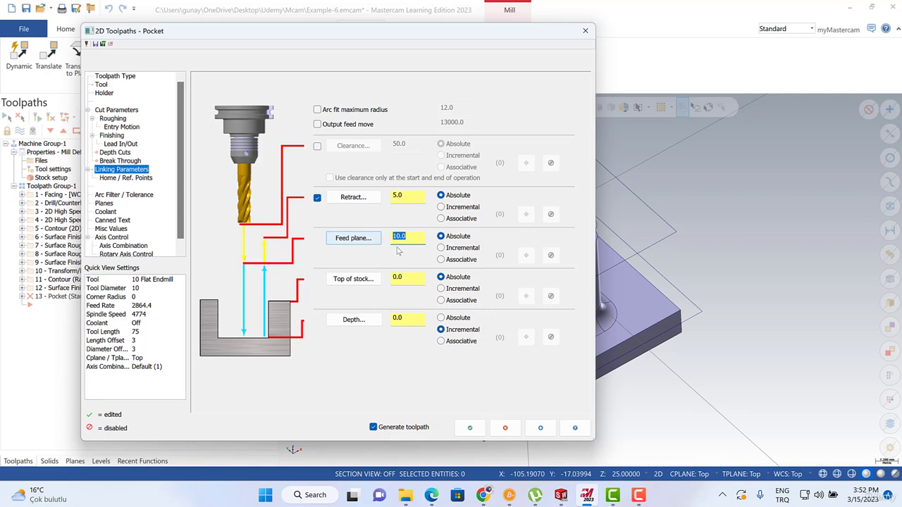
- Set the pocket's absolute depth to -35.0 by picking the corner point on the base plate's top face
left_click(352, 319)
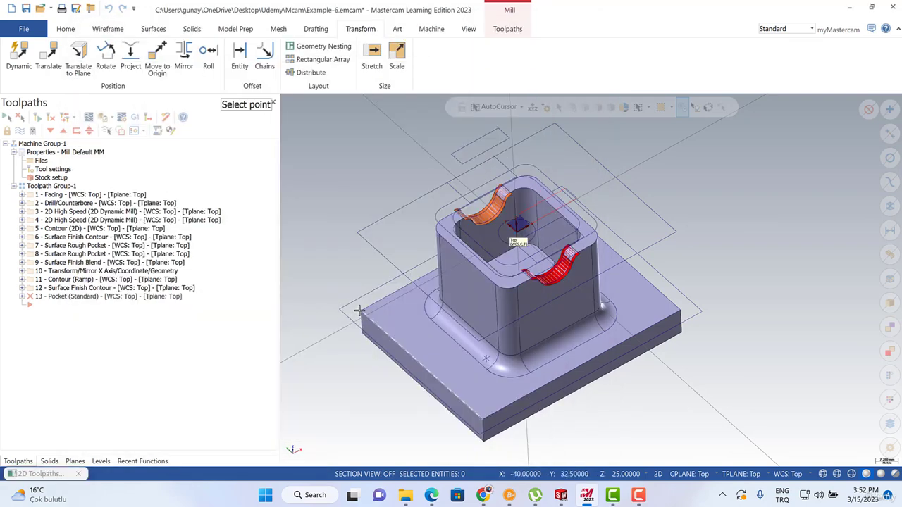
left_click(359, 311)
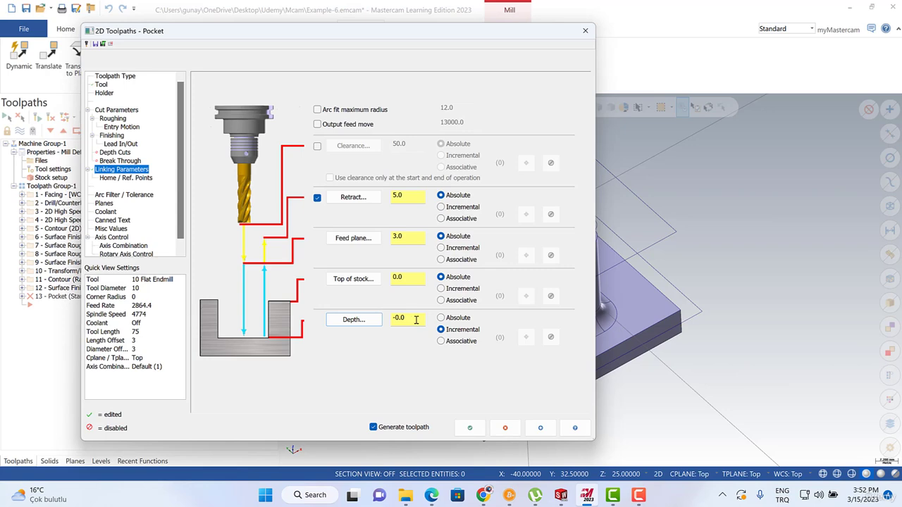
left_click(356, 319)
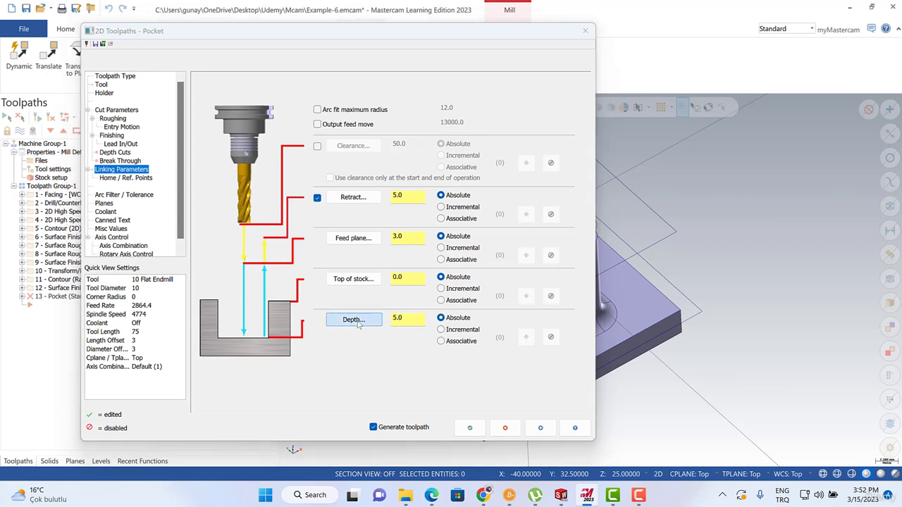
left_click(361, 311)
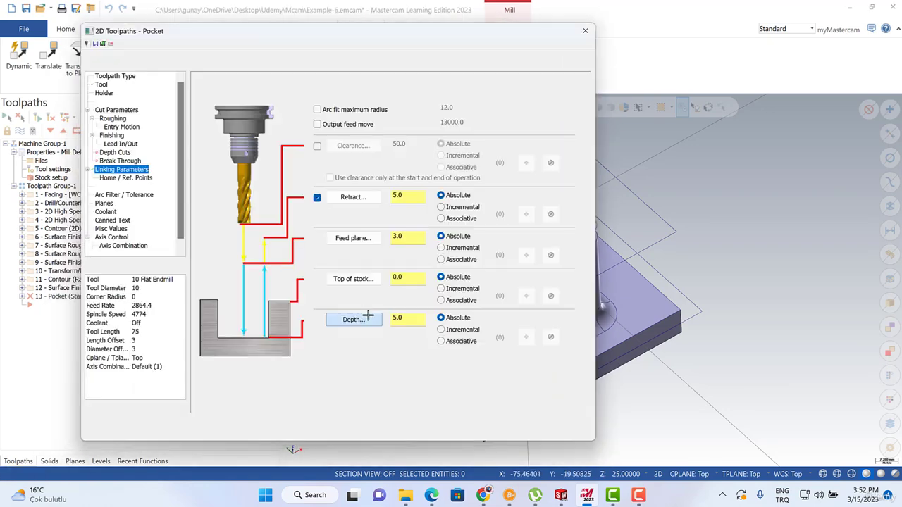
left_click(355, 320)
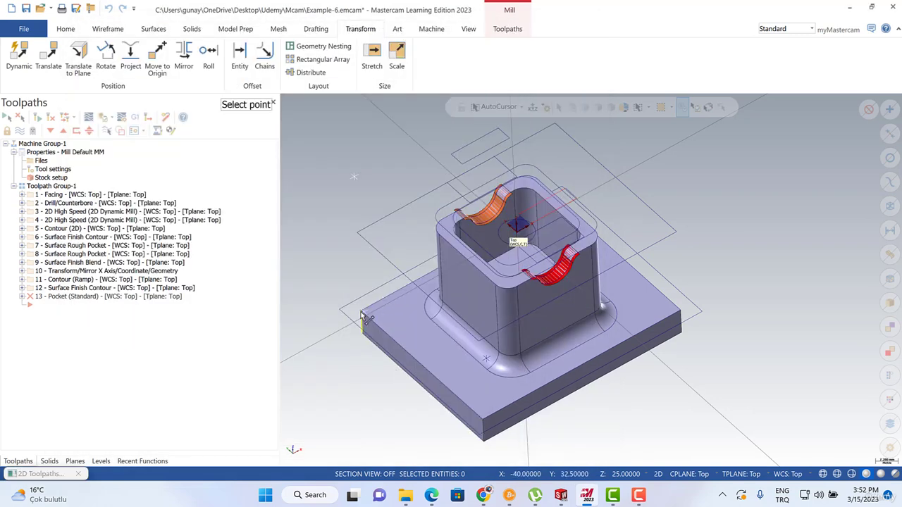
left_click(365, 315)
type("-35")
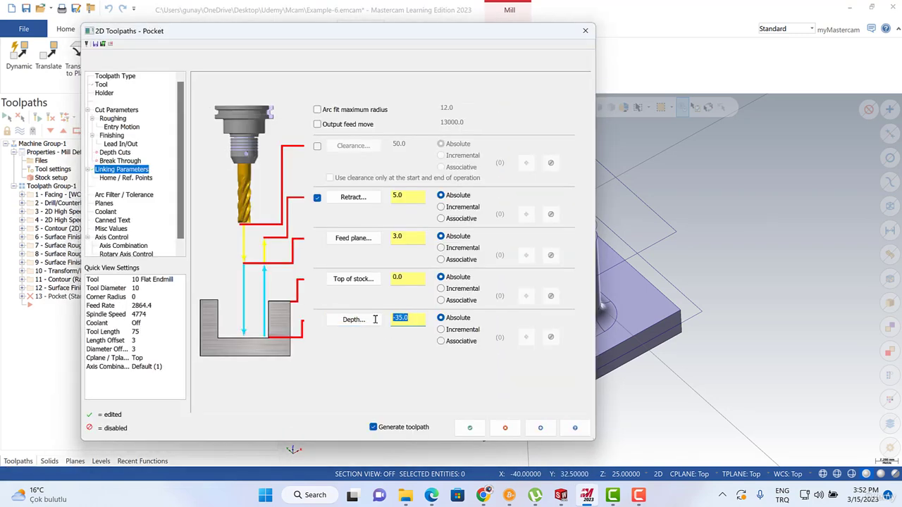
- Set the pocket's stock to leave on walls and floors to 0.0, with conventional machining direction
left_click(113, 110)
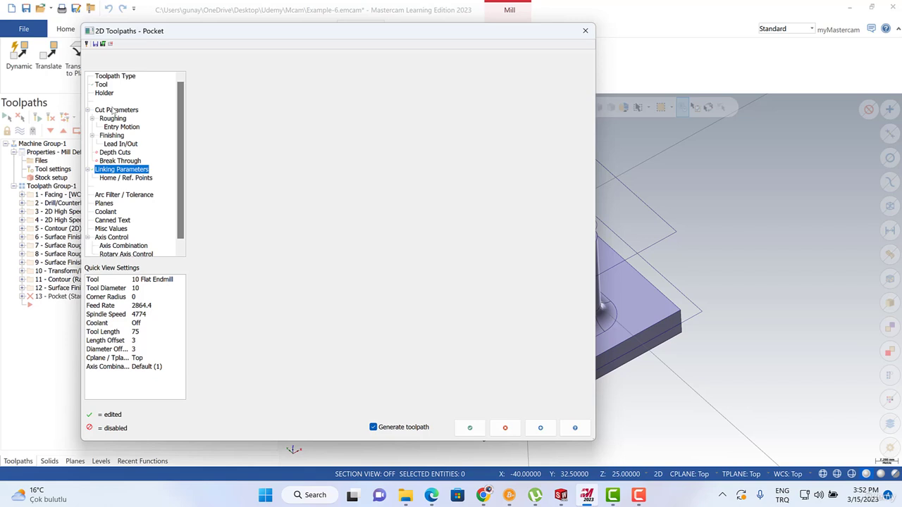
double_click(303, 304)
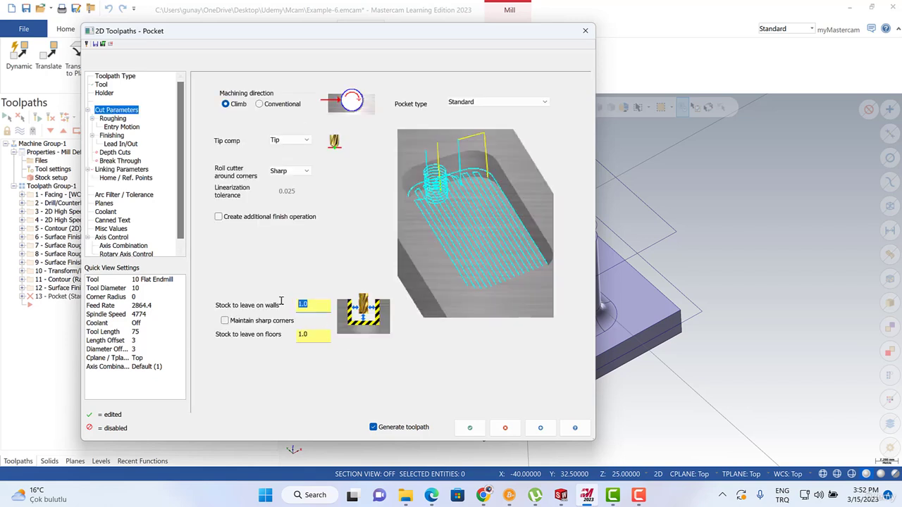
double_click(316, 337)
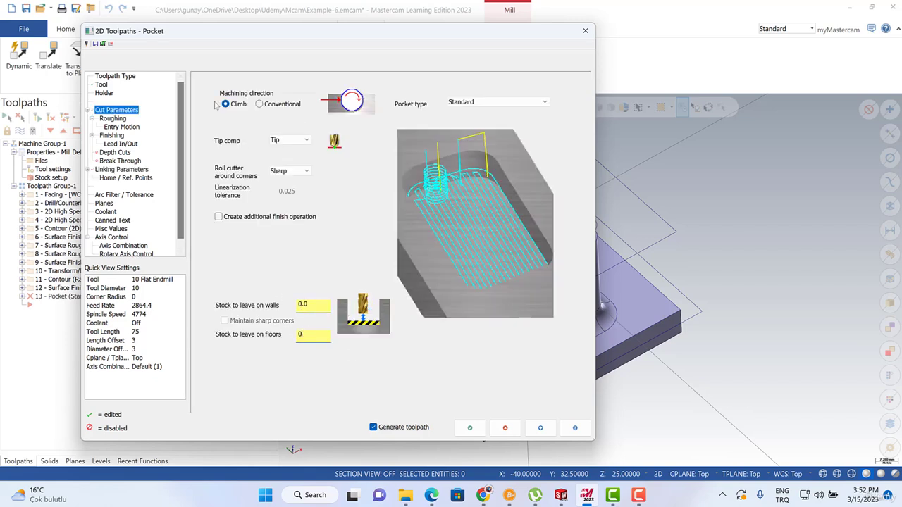
left_click(260, 104)
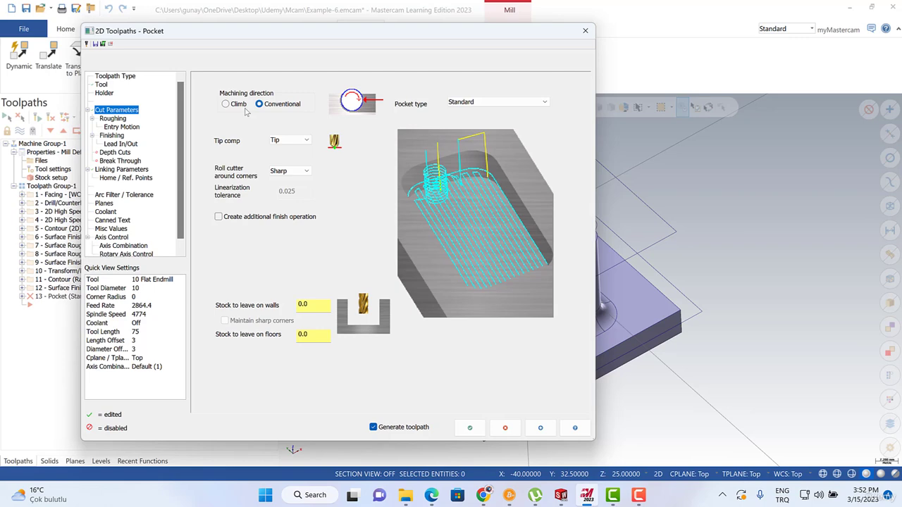
- Choose the Parallel Spiral, Clean Corners roughing method for the pocket with a stepover of 40 percent
left_click(113, 118)
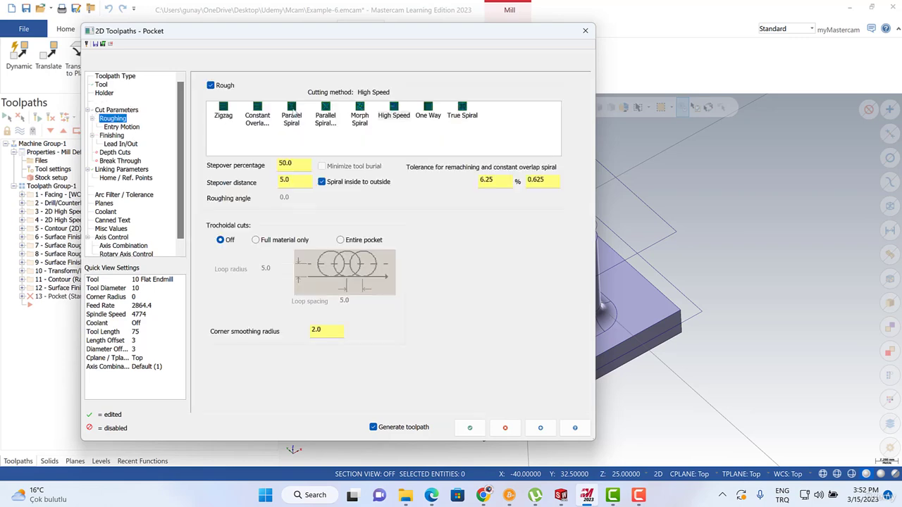
left_click(292, 113)
left_click(326, 117)
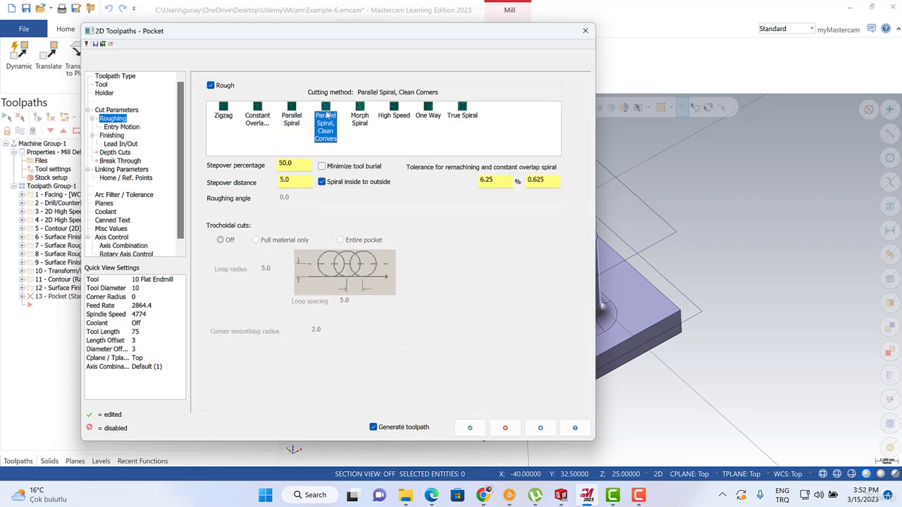
left_click(295, 165)
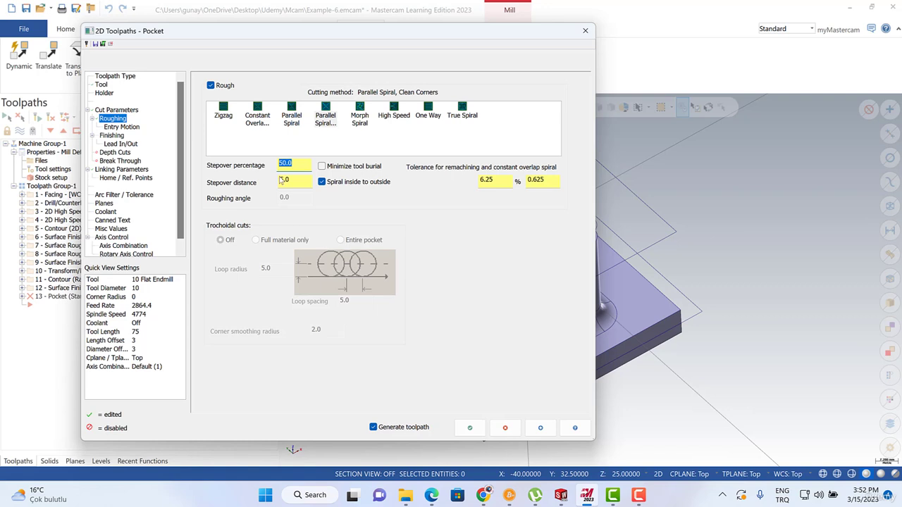
type("40")
key("Tab")
- Turn off the pocket's entry motion and its finish passes, and generate the toolpath
left_click(134, 128)
left_click(218, 84)
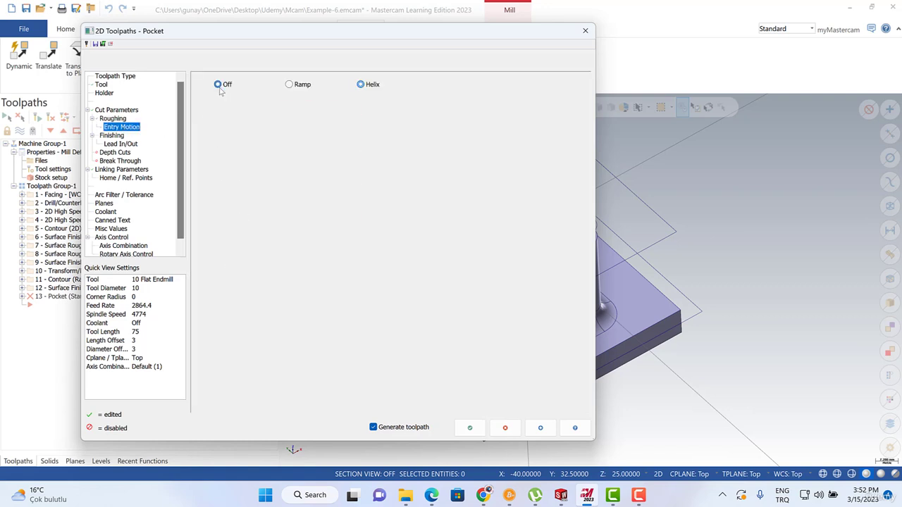
left_click(124, 136)
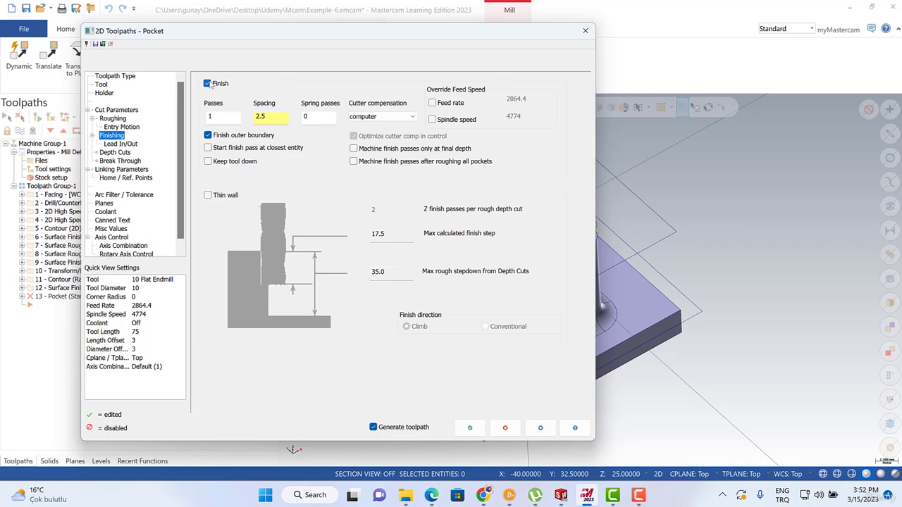
left_click(207, 83)
left_click(469, 426)
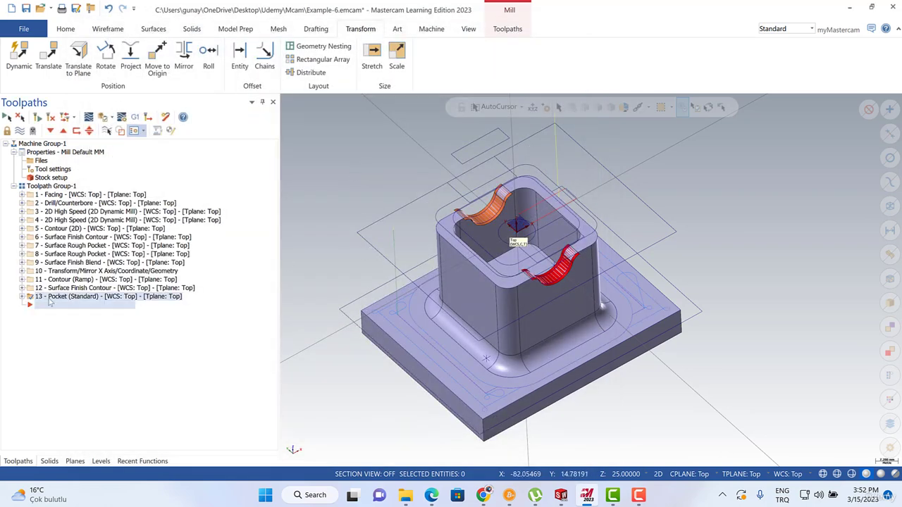
- Reduce the Pocket operation's roughing stepover to 10 percent and regenerate its toolpath
left_click(22, 297)
left_click(58, 304)
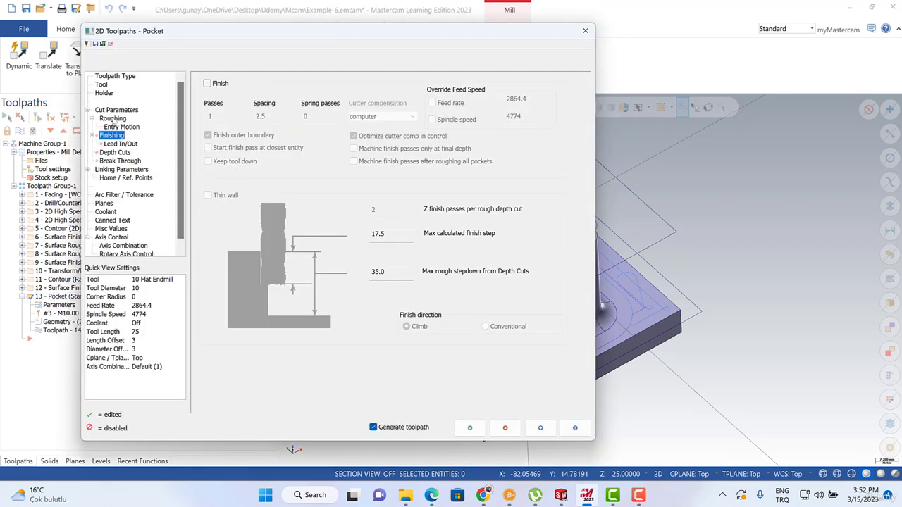
left_click(112, 118)
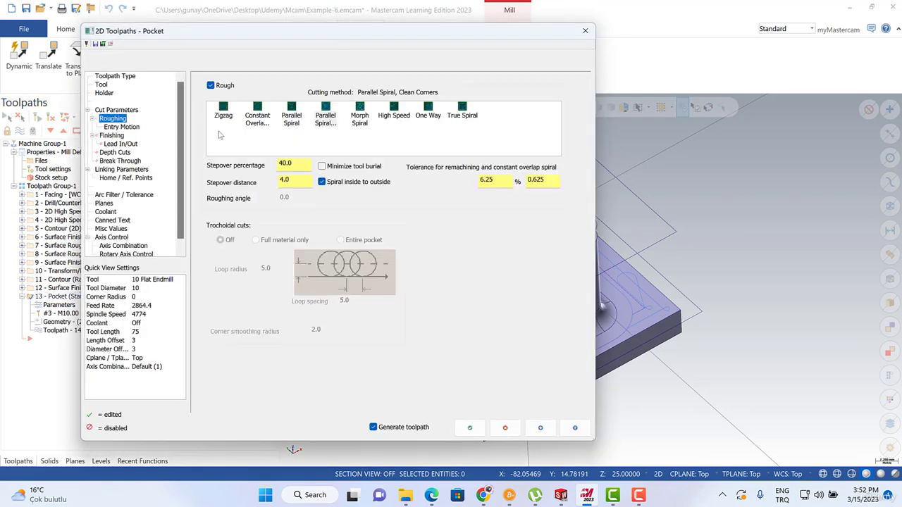
double_click(280, 163)
type("10")
left_click(469, 428)
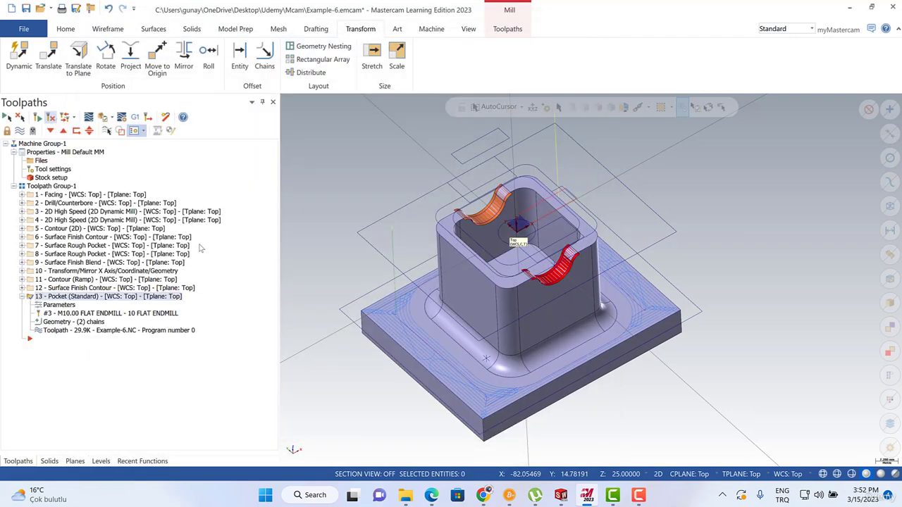
- Examine the regenerated pocket toolpath across the base plate, especially its coverage near the plate's corners and edges
scroll(399, 302, "up", 3)
scroll(400, 303, "up", 2)
middle_click_drag(399, 302, 370, 302)
scroll(370, 302, "down", 4)
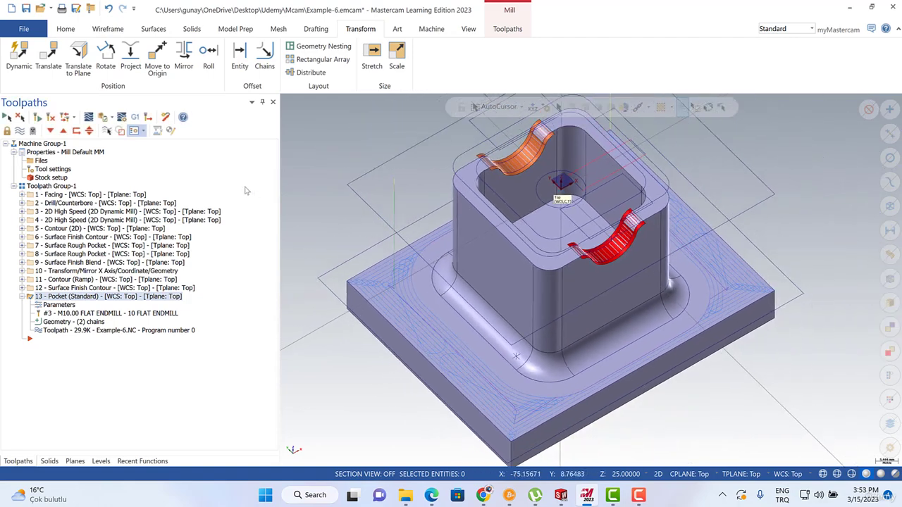
middle_click_drag(384, 253, 393, 279)
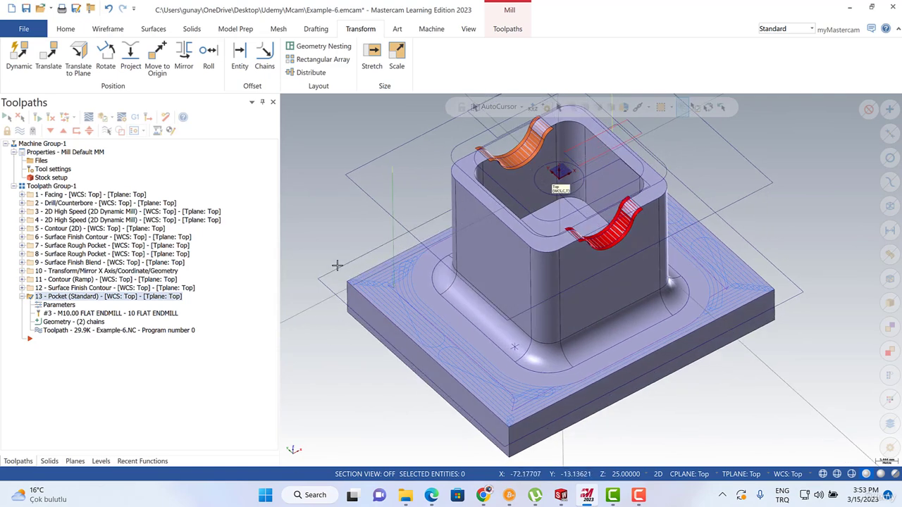
scroll(348, 280, "up", 5)
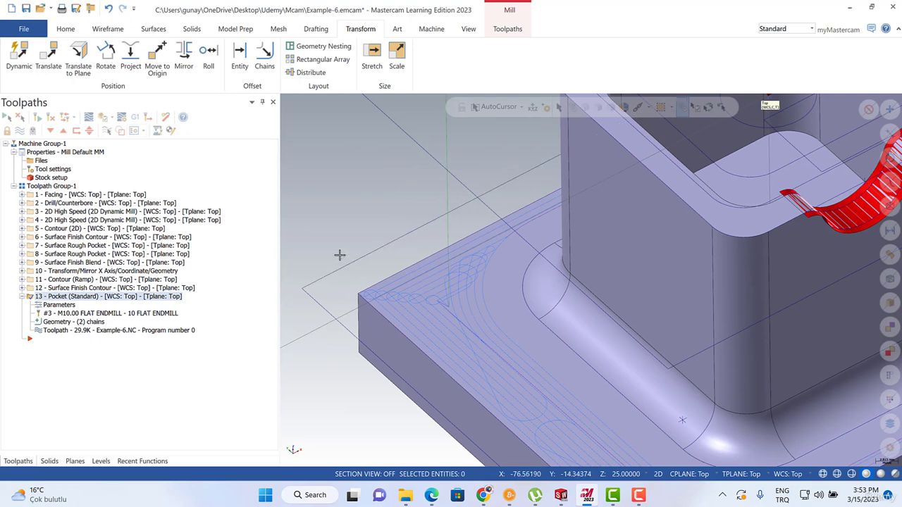
- Draw the shortest connecting line between the base plate's upper edge and the parallel side of the surrounding rectangle
left_click(108, 29)
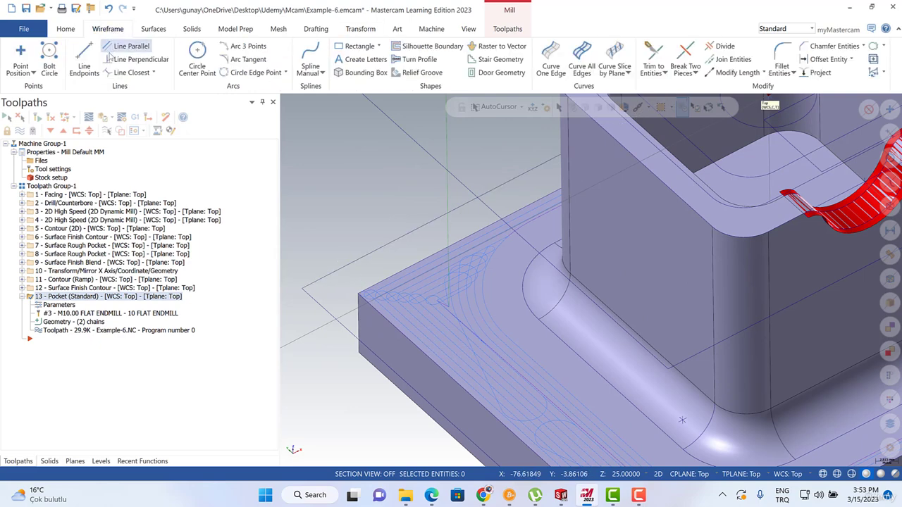
left_click(130, 59)
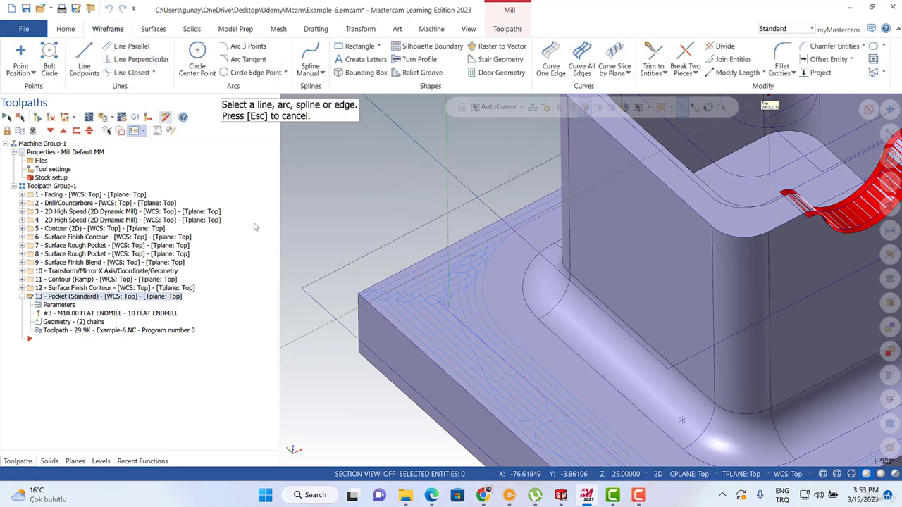
left_click(360, 298)
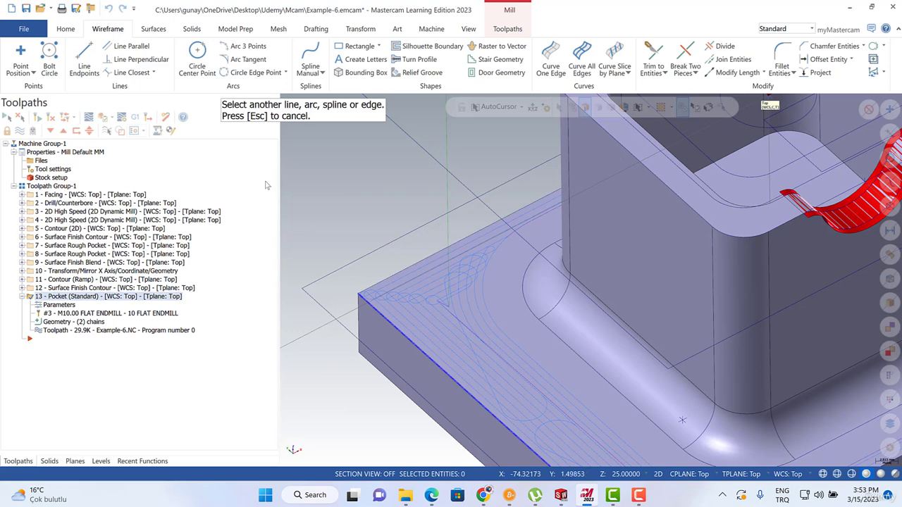
key("Escape")
left_click(134, 59)
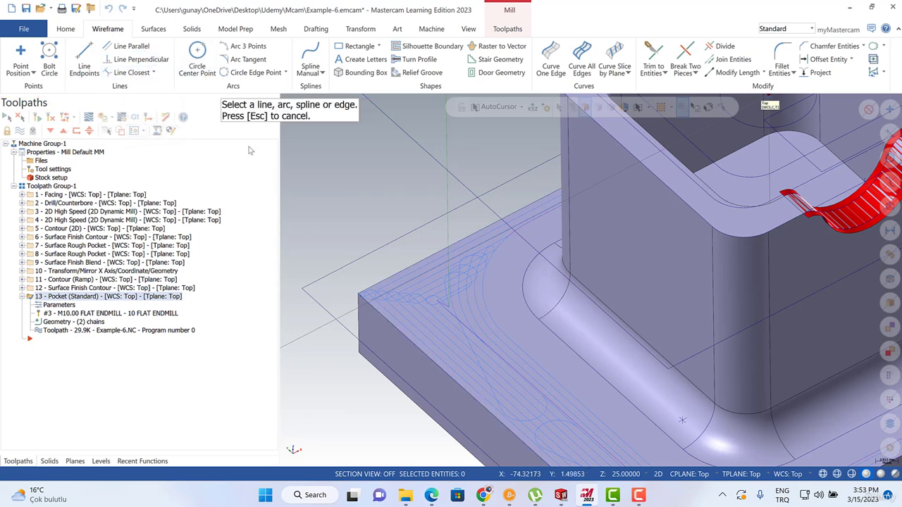
left_click(354, 261)
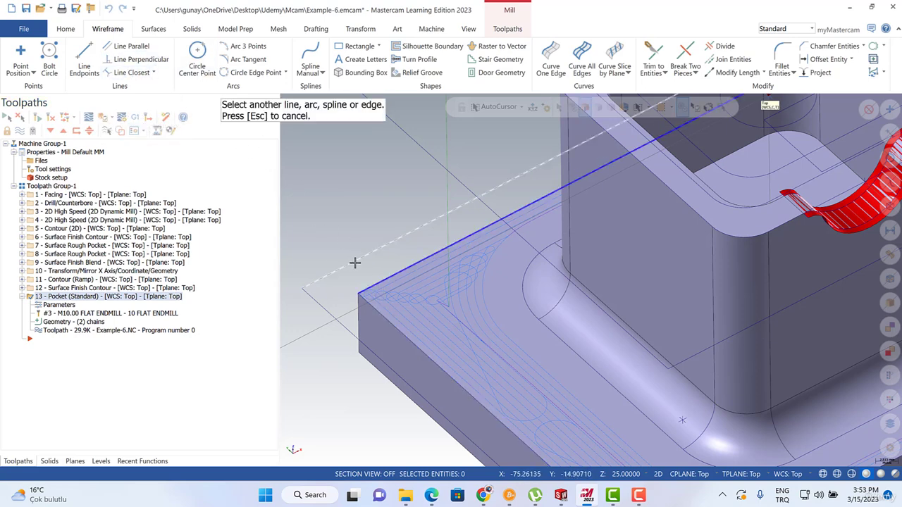
key("Escape")
- Analyze the properties of the short connecting line to check its length and endpoints, and review the part
scroll(395, 290, "down", 5)
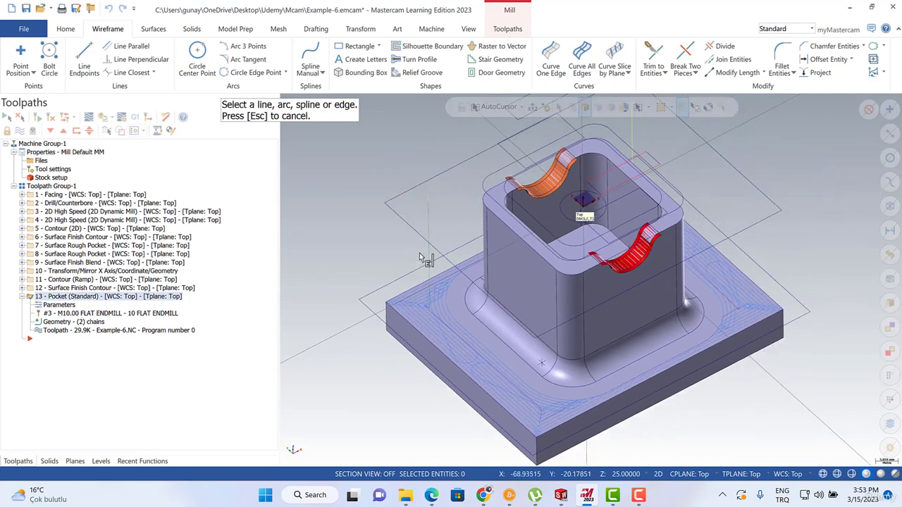
scroll(424, 300, "down", 2)
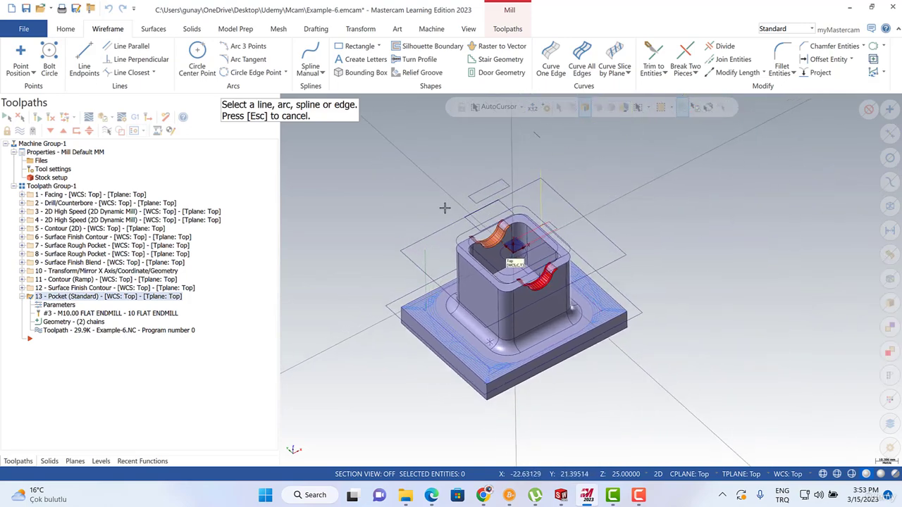
middle_click_drag(557, 171, 542, 129)
left_click(542, 129)
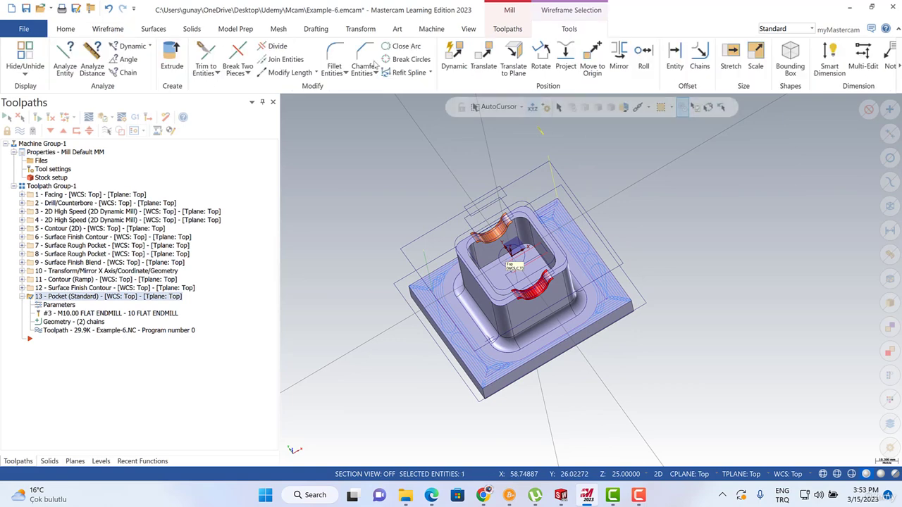
left_click(65, 58)
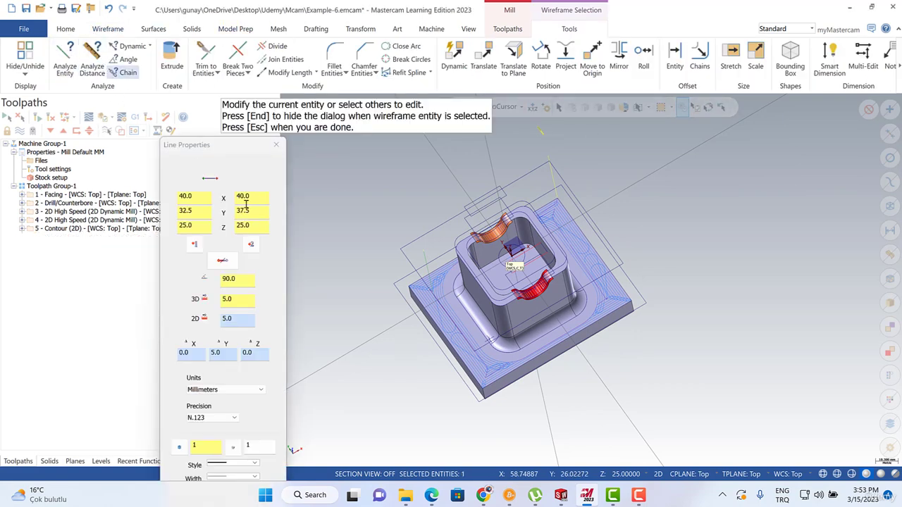
key("Escape")
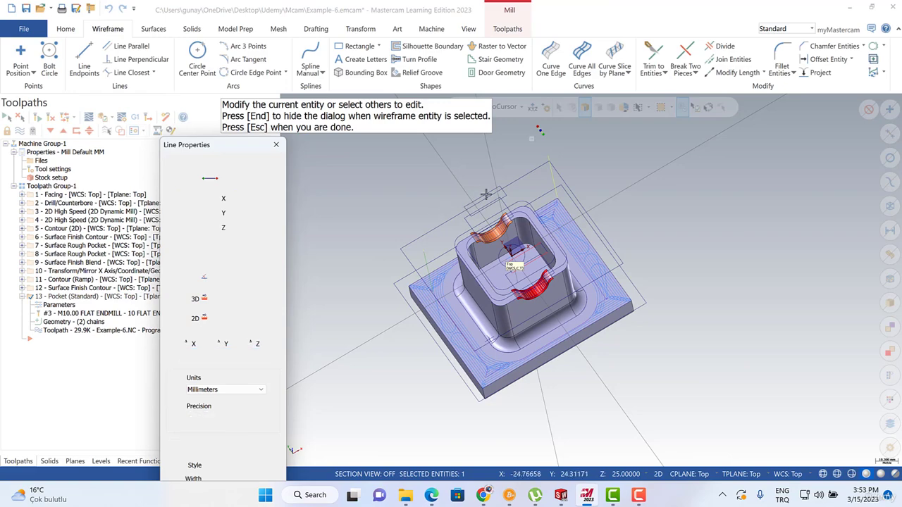
left_click(544, 130)
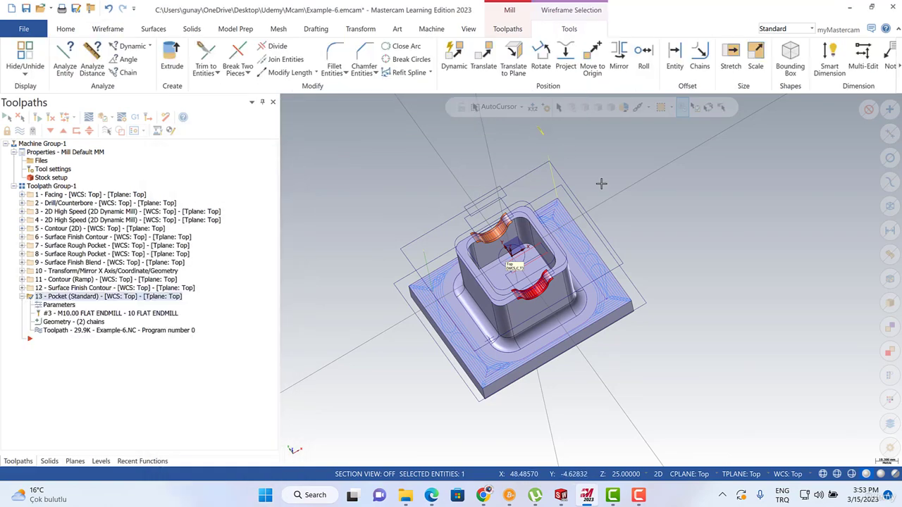
key("Escape")
scroll(486, 275, "up", 3)
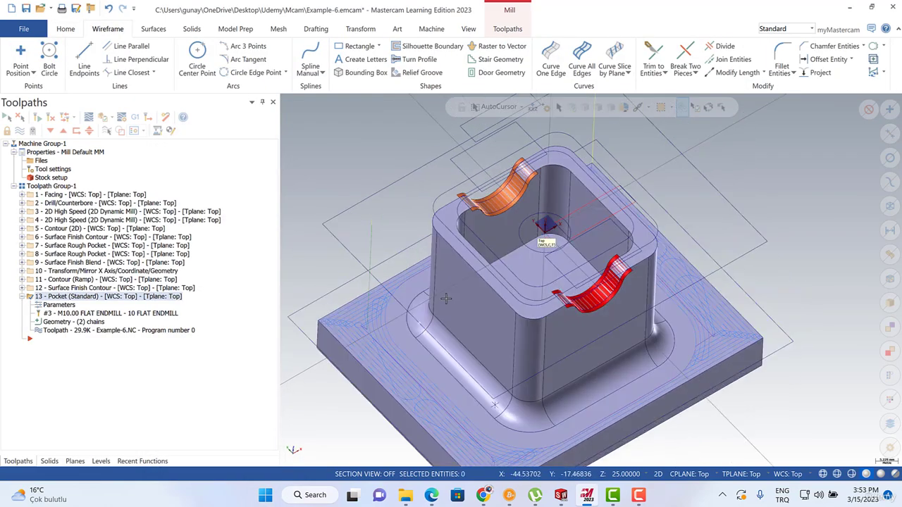
scroll(445, 299, "down", 4)
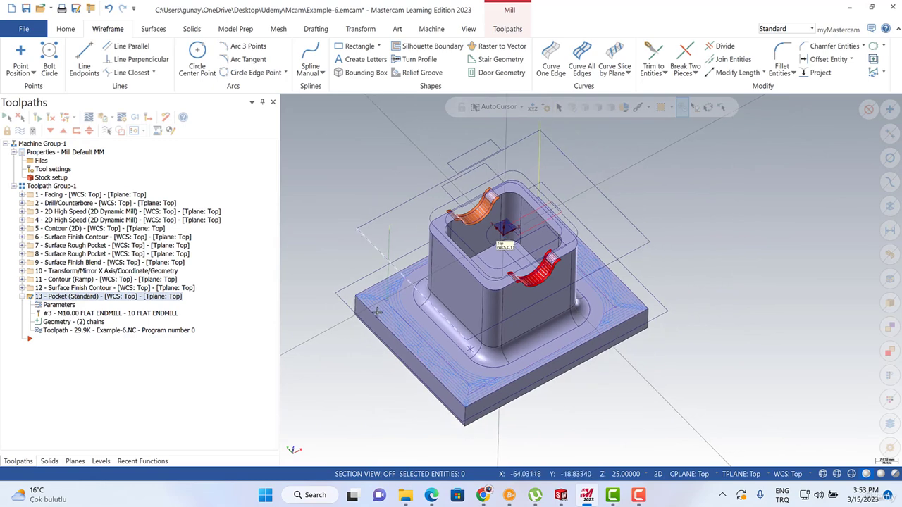
- Backplot the Pocket operation and advance the cutter along its toolpath around the base plate
scroll(378, 312, "up", 2)
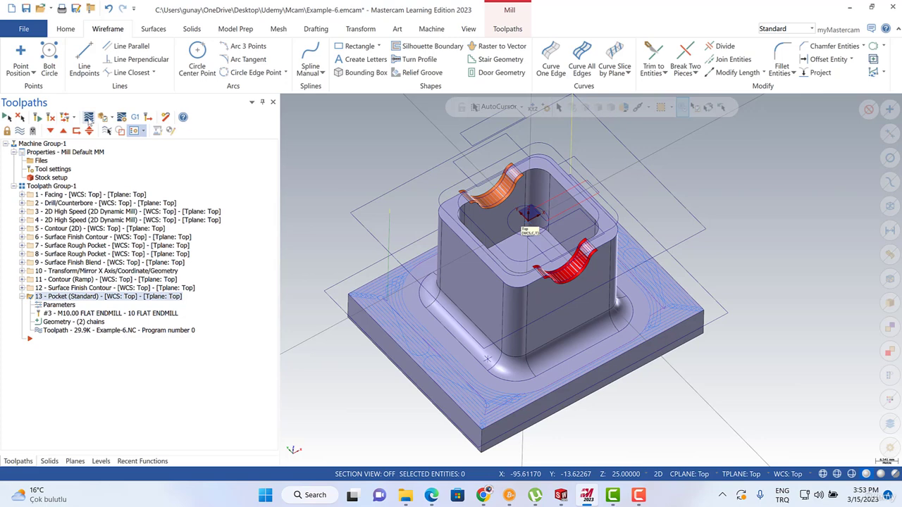
key("alt+b")
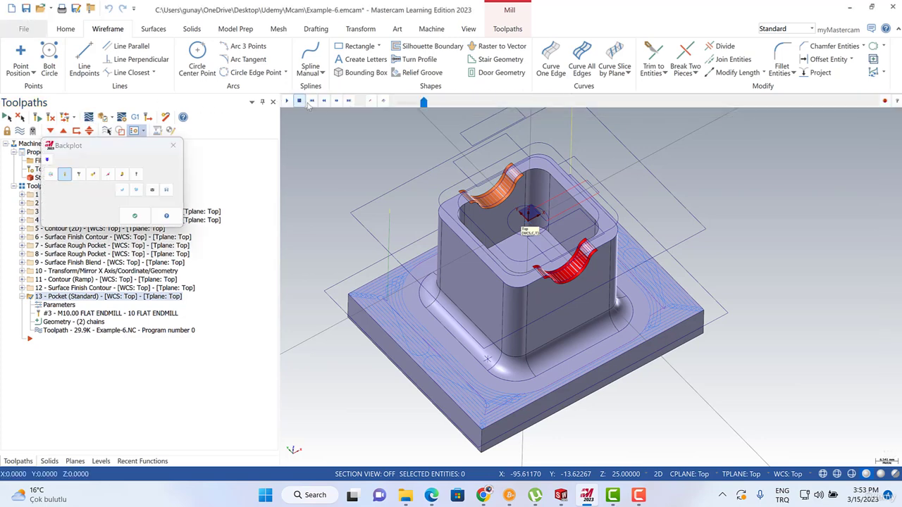
left_click(338, 102)
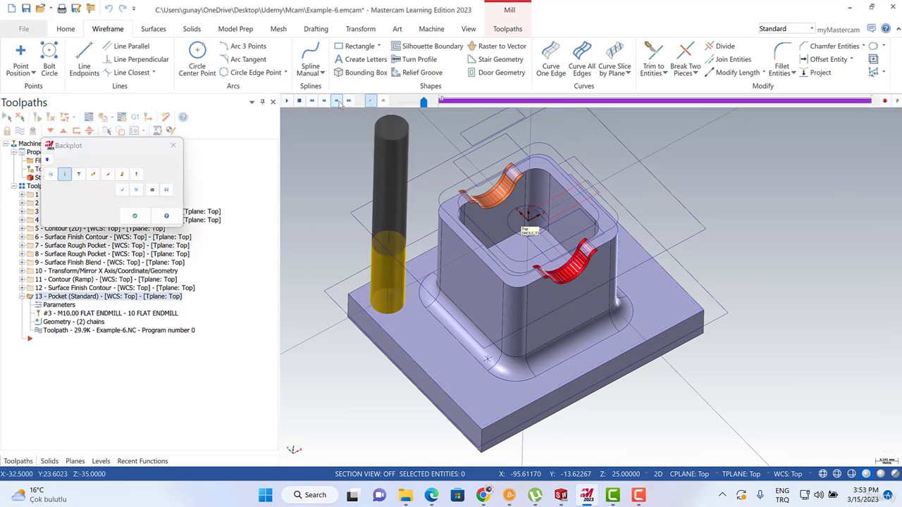
left_click(338, 102)
left_click(338, 102)
left_click(338, 102)
left_click(338, 102)
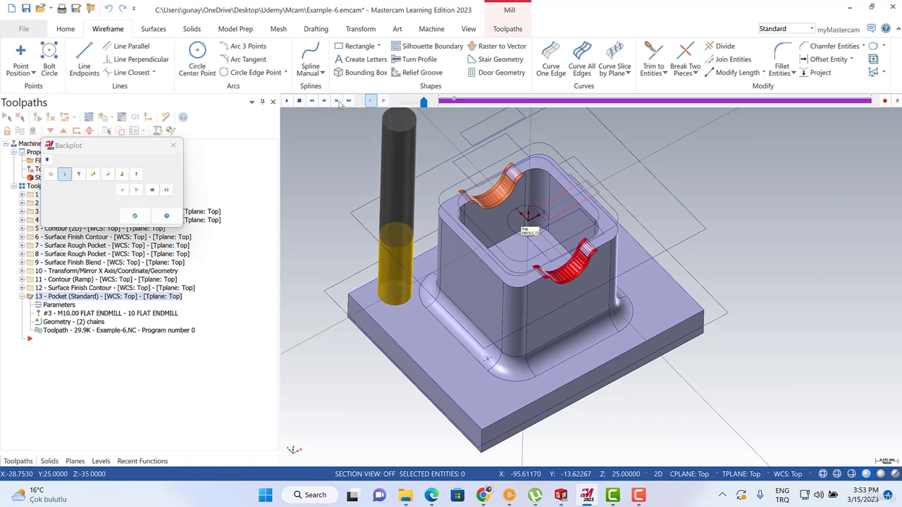
middle_click_drag(381, 183, 400, 257)
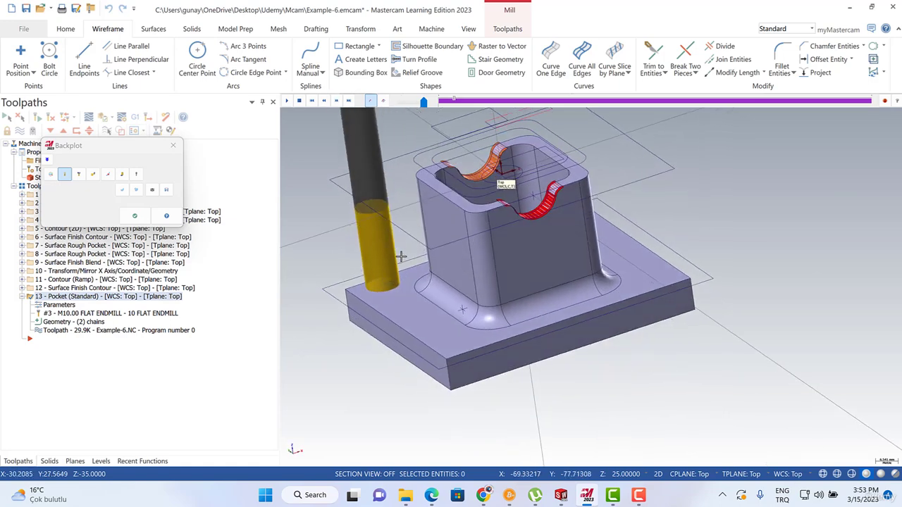
left_click(453, 100)
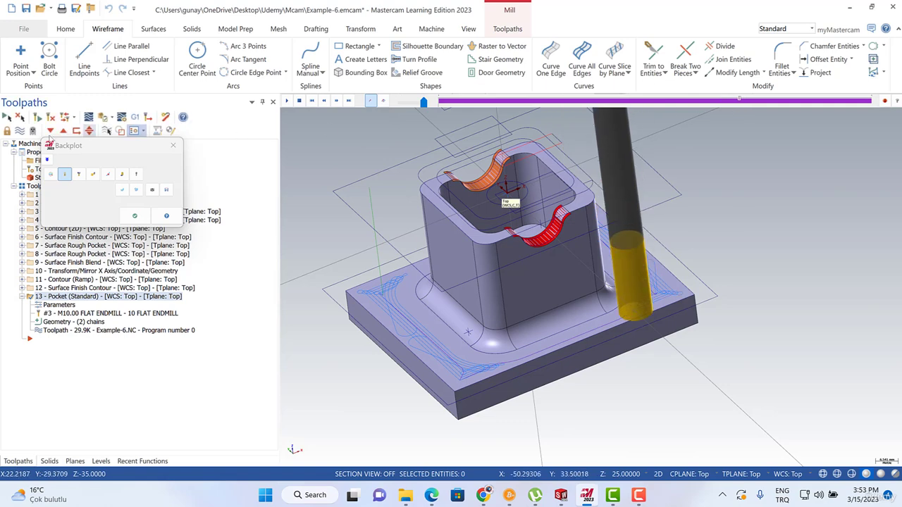
- Turn on Quick Verify shading in the backplot and run it to the end to check coverage of the plate's edges
left_click(123, 175)
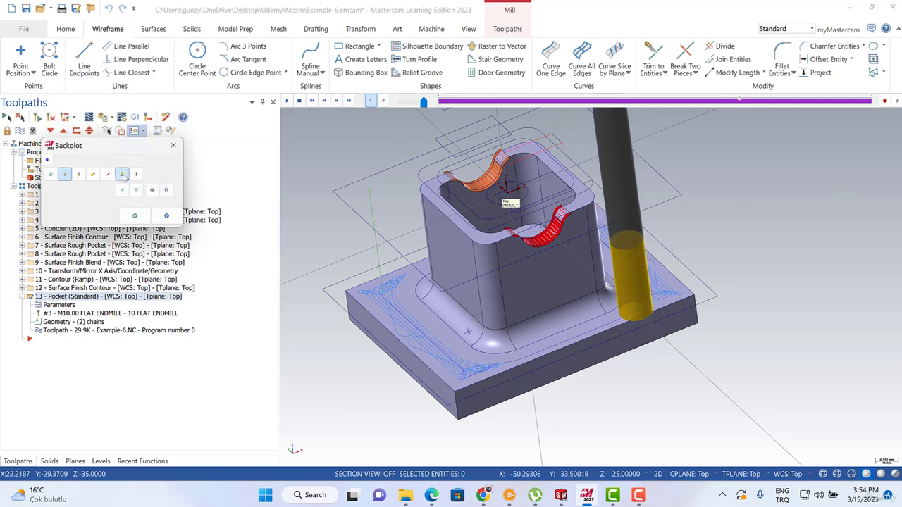
left_click(736, 103)
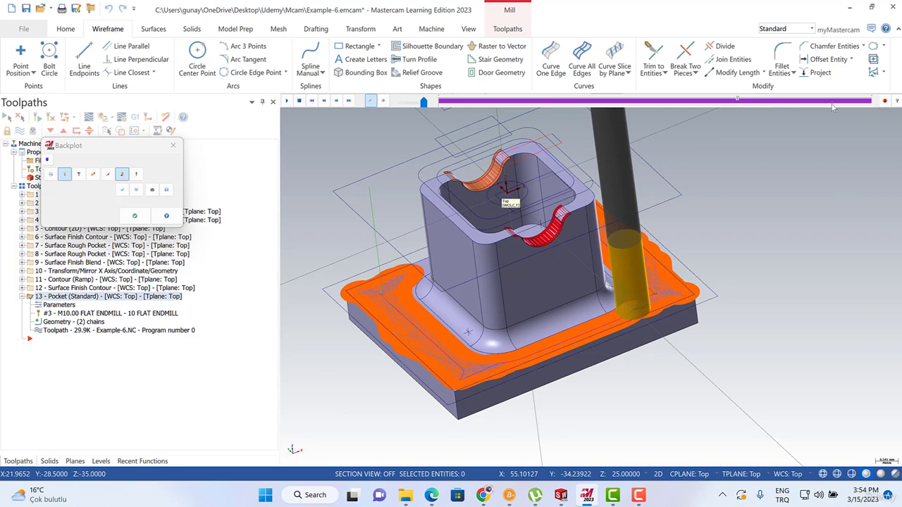
left_click_drag(740, 101, 885, 101)
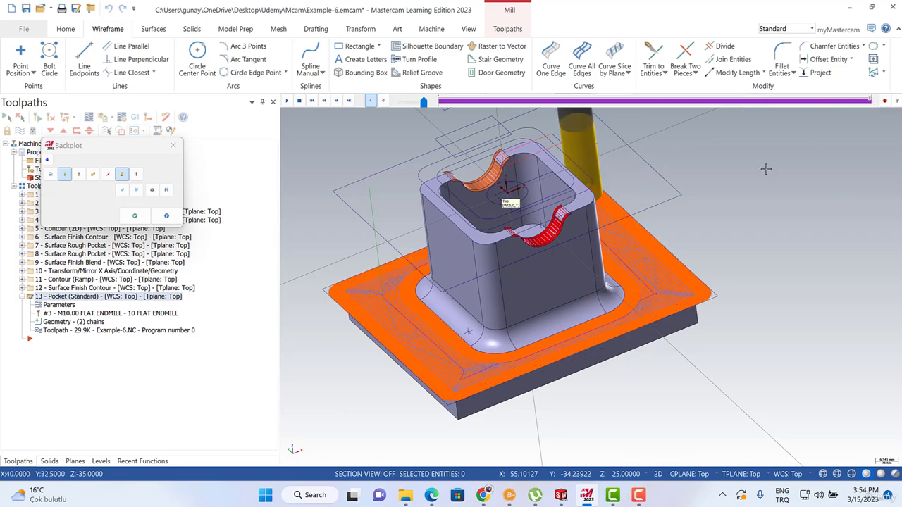
mouse_move(645, 225)
middle_mouse_down()
mouse_move(662, 281)
mouse_move(659, 232)
middle_mouse_up()
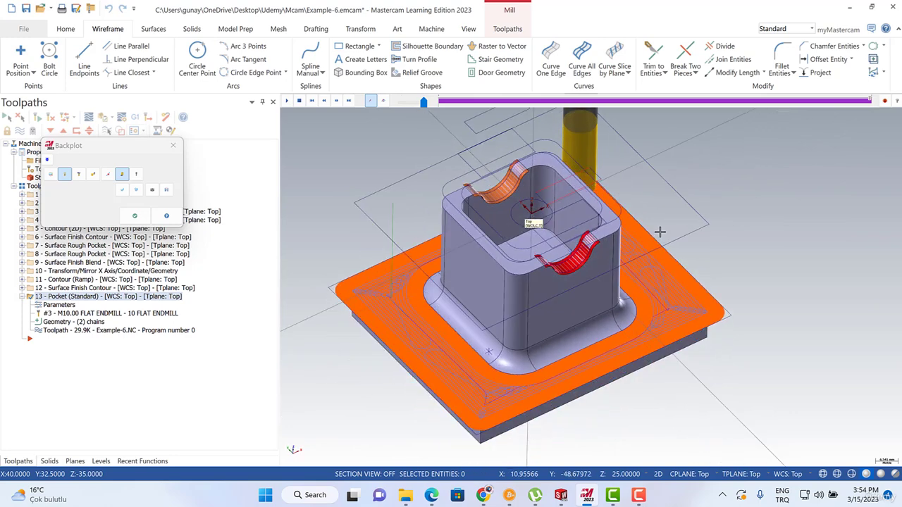
left_click(134, 215)
scroll(285, 226, "down", 2)
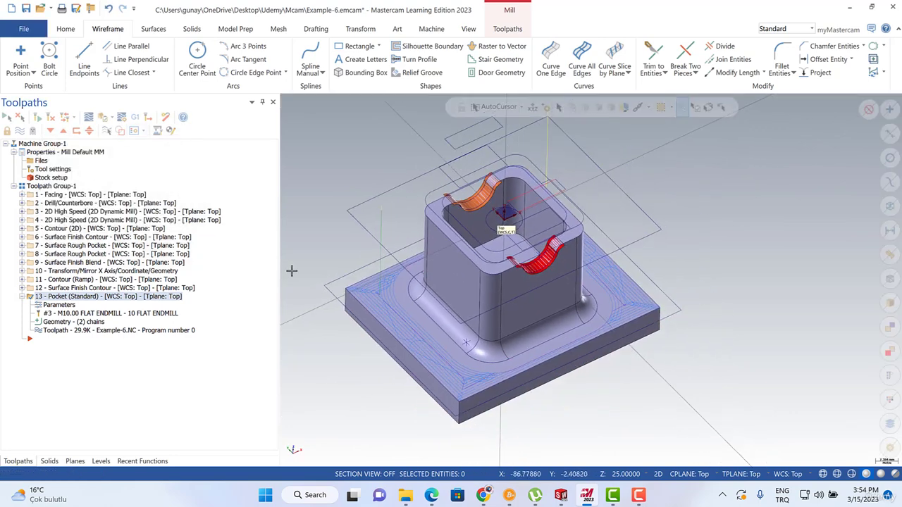
left_click(19, 131)
left_click(20, 131)
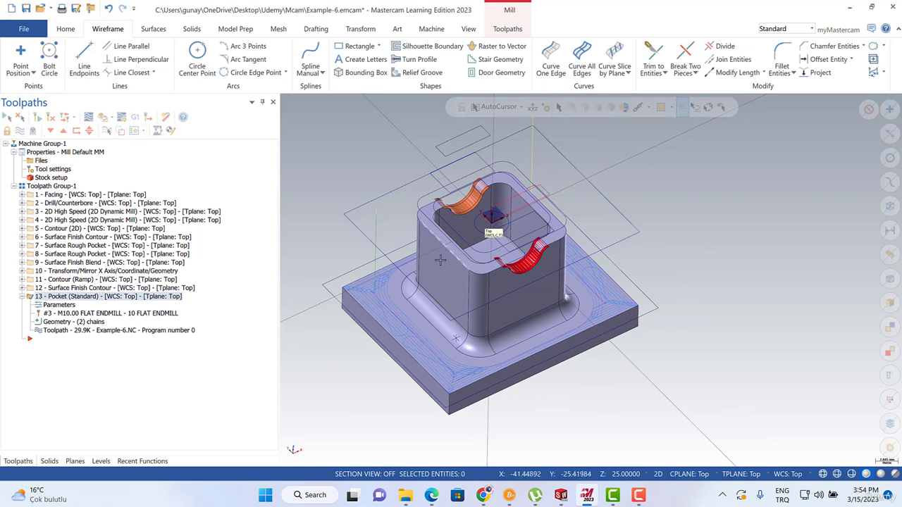
scroll(445, 222, "up", 2)
middle_click_drag(445, 223, 387, 232)
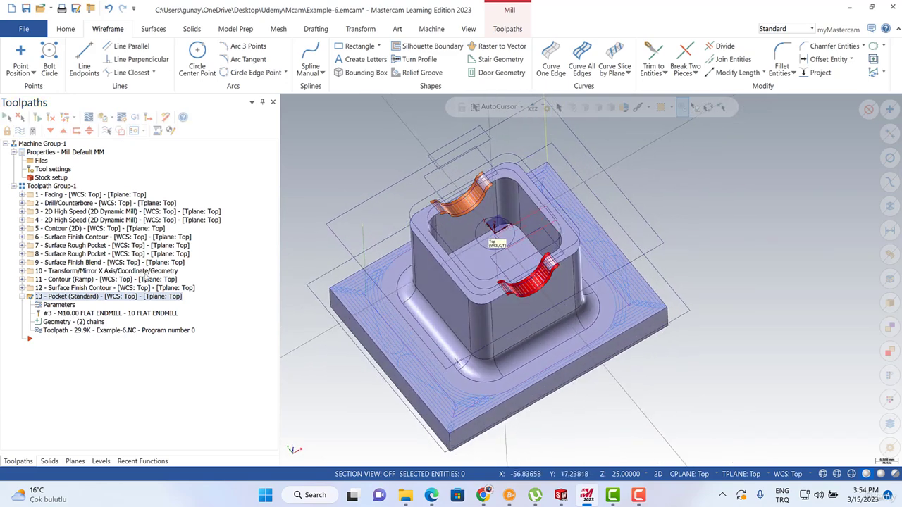
- Duplicate the Contour (Ramp) operation 11, placing the copy directly after it in the toolpath group
left_click(21, 297)
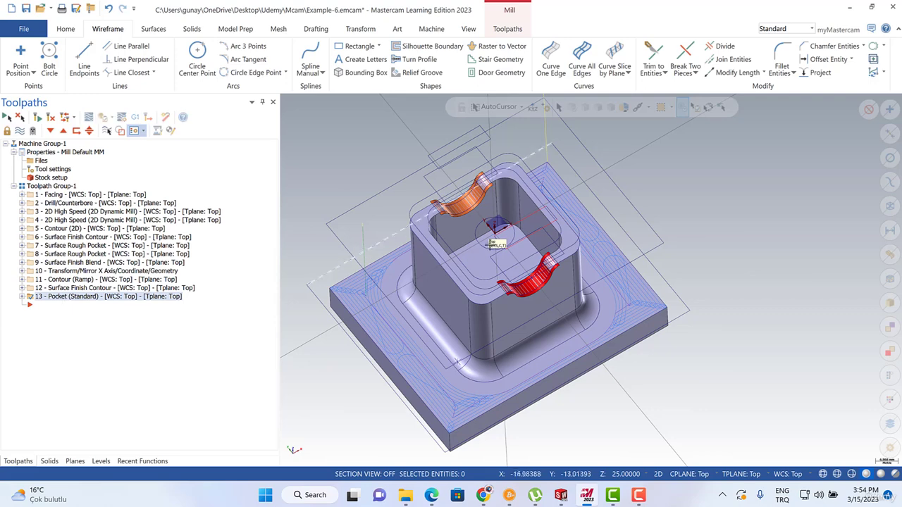
scroll(497, 240, "up", 2)
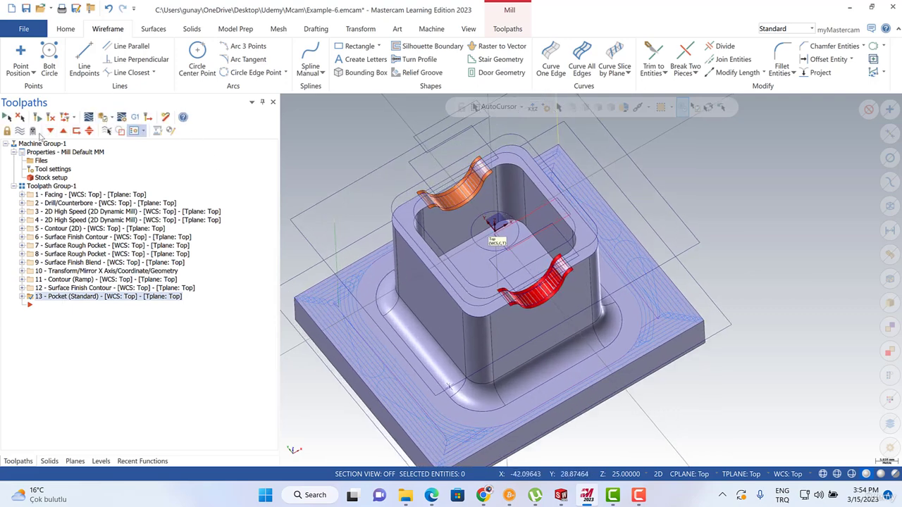
left_click(63, 132)
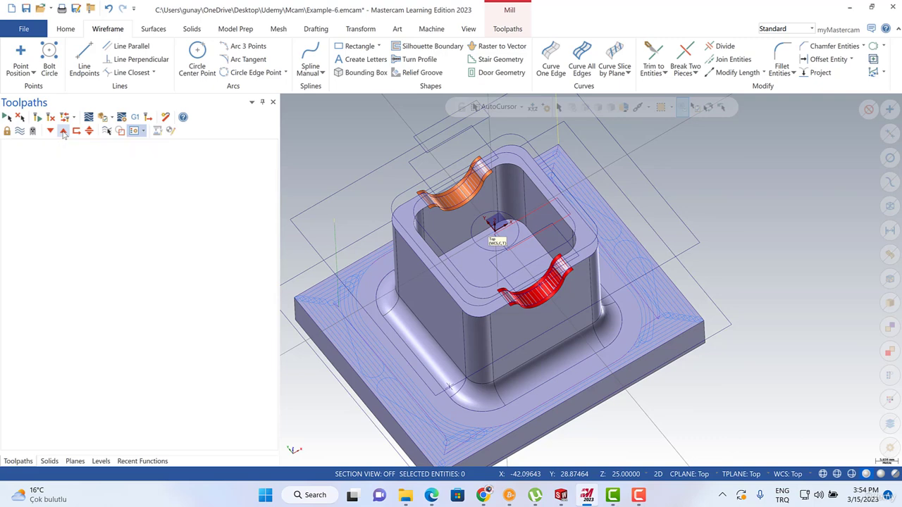
left_click(64, 132)
left_click(31, 280)
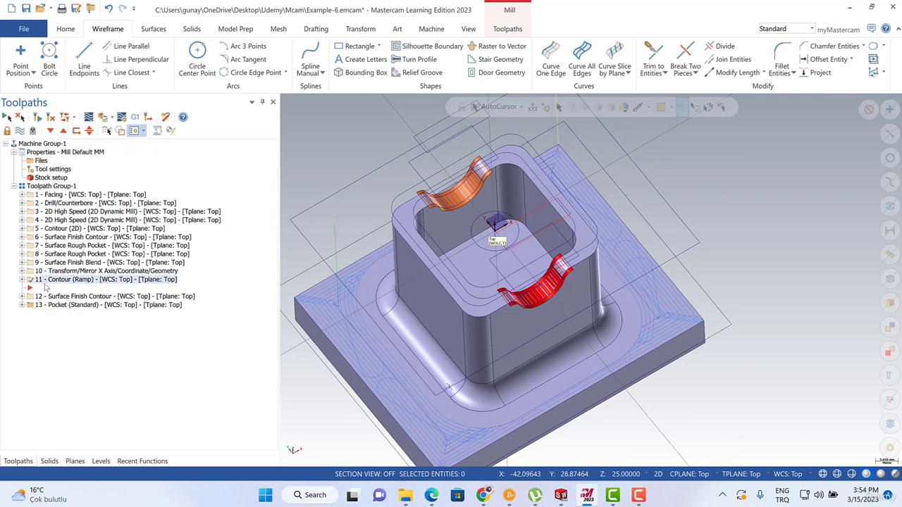
right_click(58, 284)
left_click(90, 262)
key("ctrl+v")
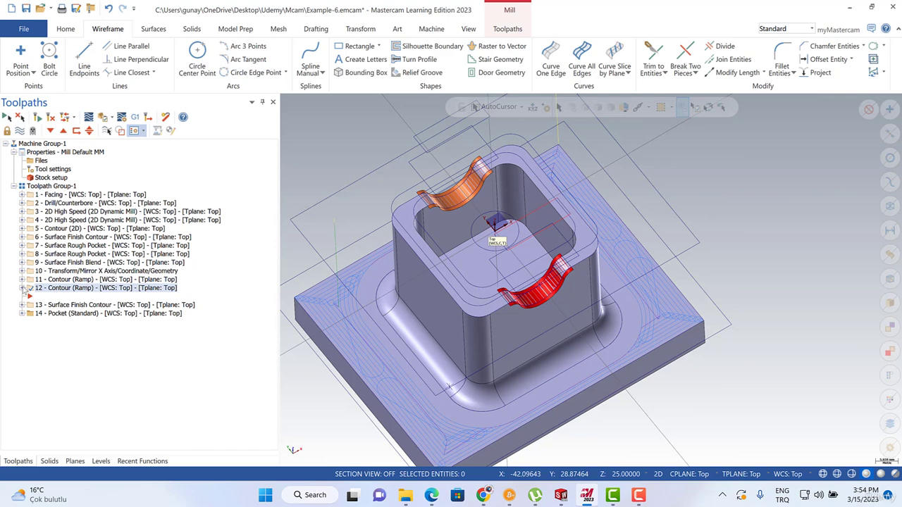
- Delete the existing outer boundary chain from the copied Contour (Ramp) operation's geometry
left_click(22, 289)
left_click(56, 313)
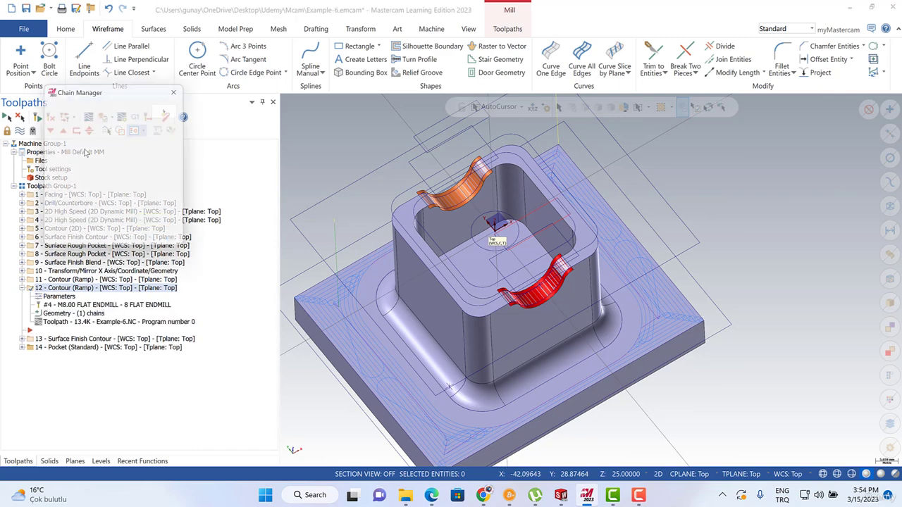
right_click(69, 108)
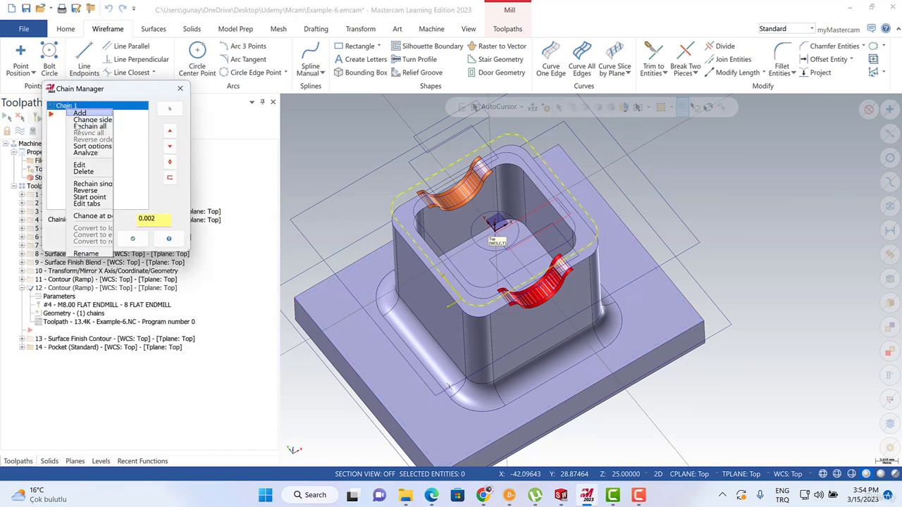
left_click(83, 171)
right_click(71, 126)
key("Escape")
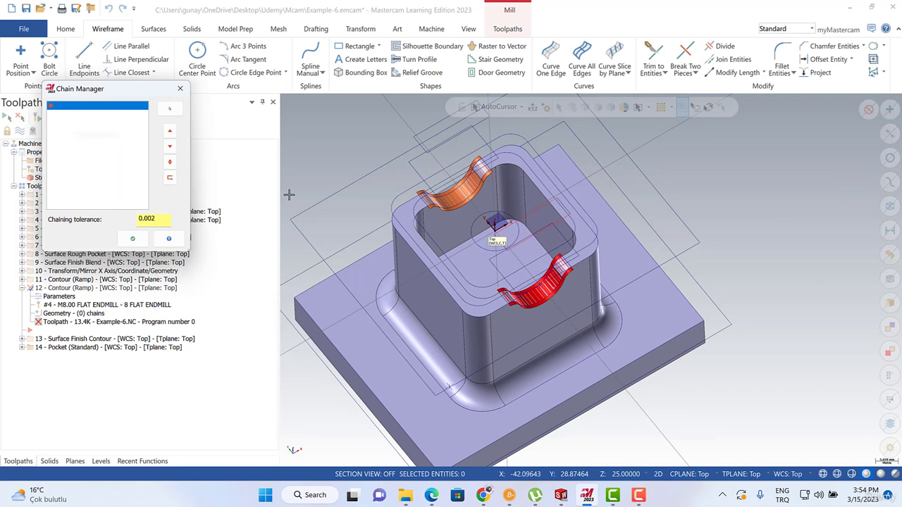
- Add the cavity's inner rounded-rectangle edge as a 3D wireframe chain to the copied Contour (Ramp) operation
right_click(83, 139)
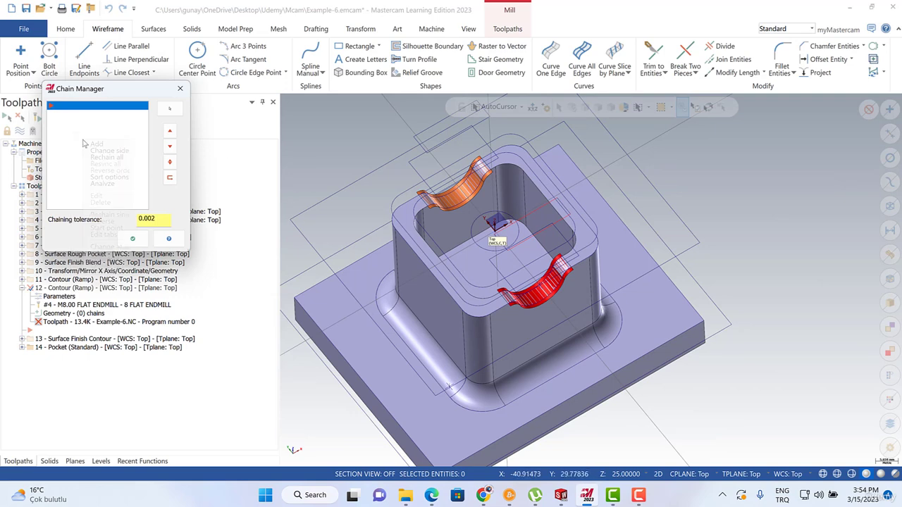
key("Escape")
right_click(78, 132)
left_click(91, 138)
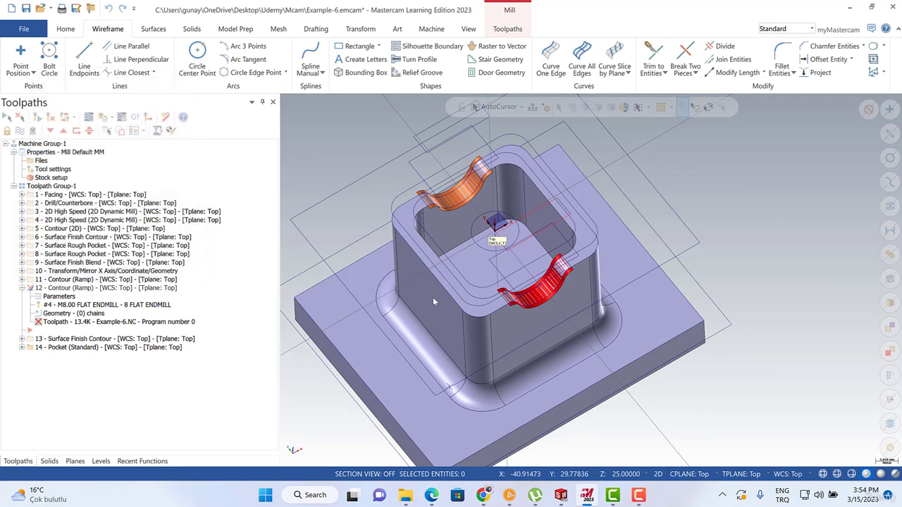
left_click(457, 267)
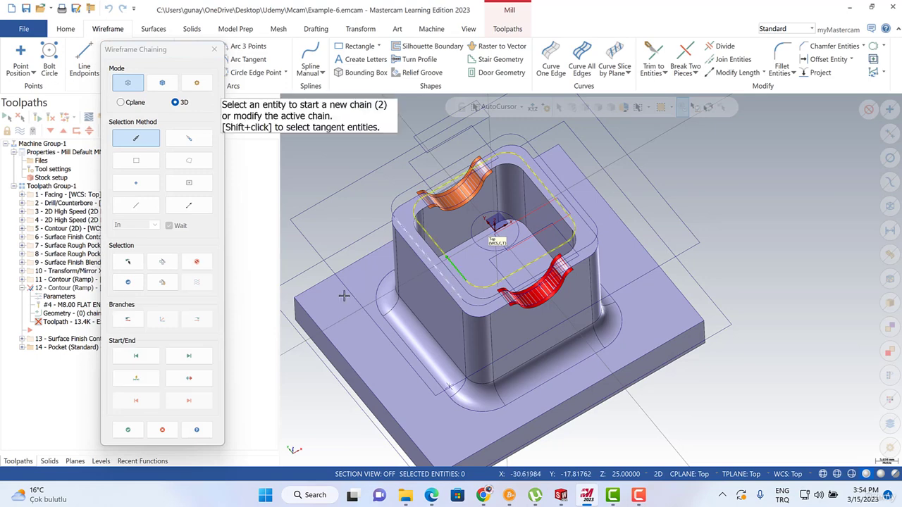
left_click(128, 429)
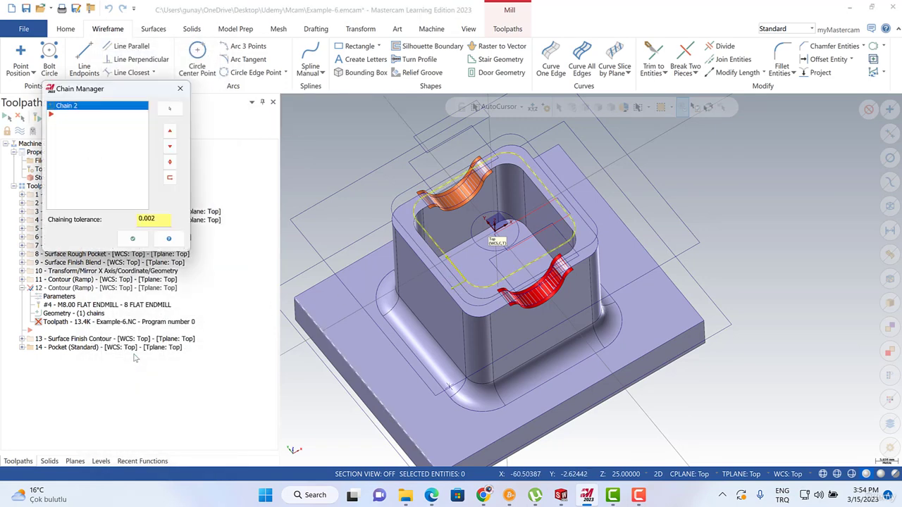
left_click(132, 239)
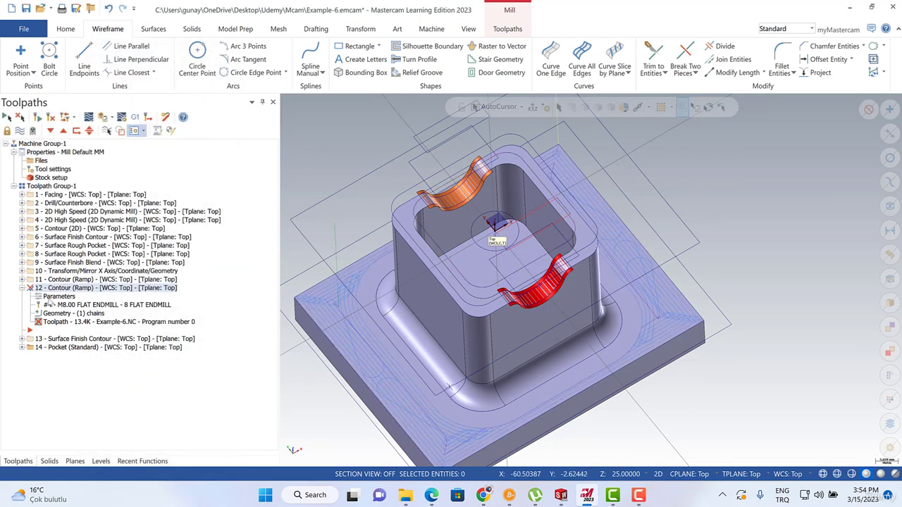
- Set the copied Contour operation's absolute depth to -25 using a point on the cavity floor
left_click(54, 296)
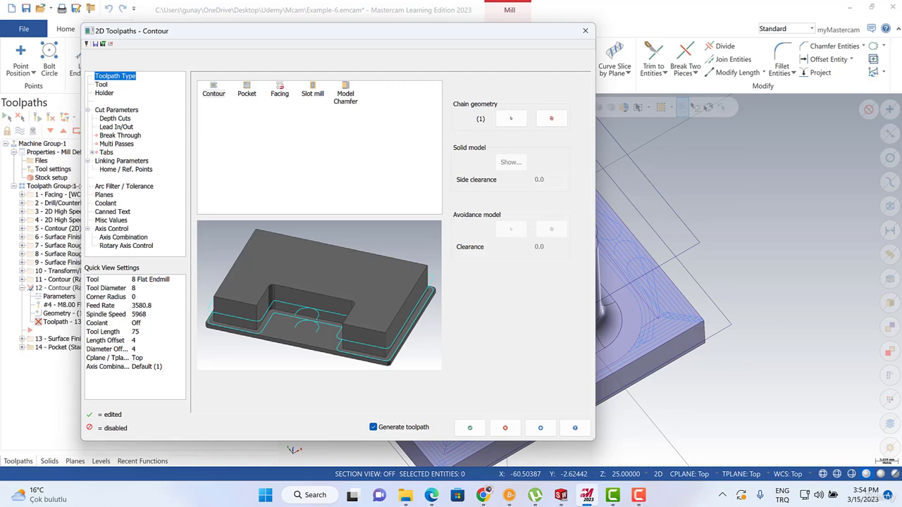
left_click(118, 162)
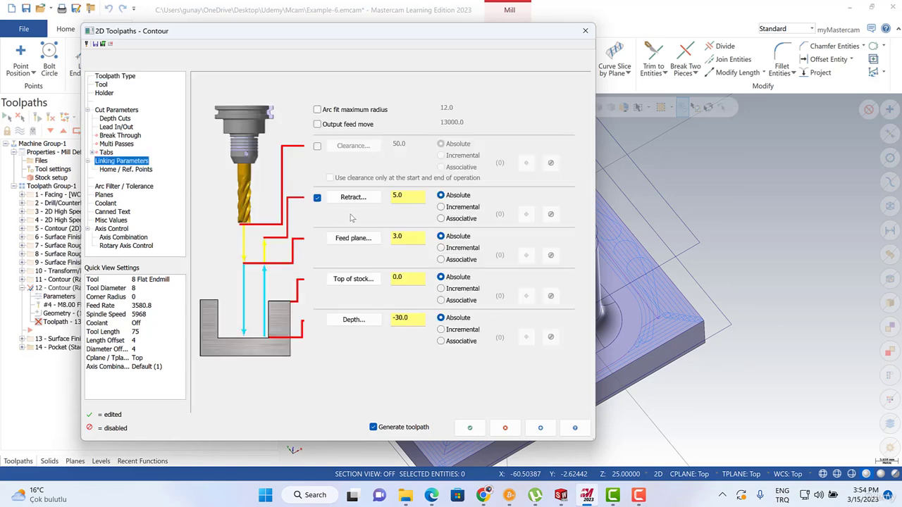
left_click(353, 320)
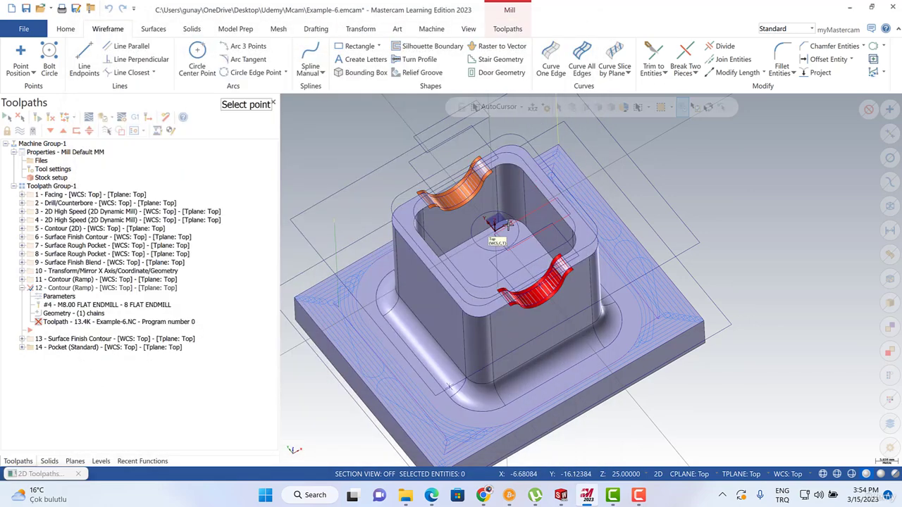
left_click(522, 227)
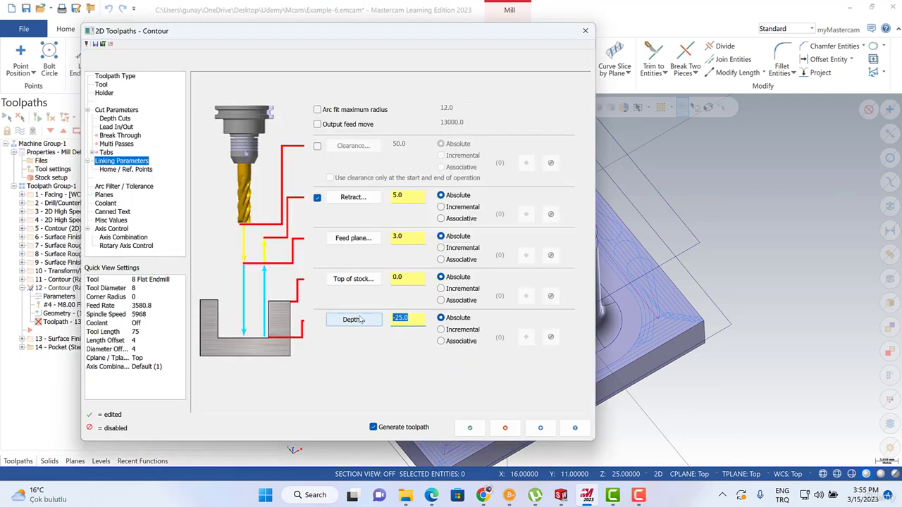
- Set the copied Contour operation's compensation direction to Right, regenerate it and show its toolpath inside the cavity
left_click(120, 119)
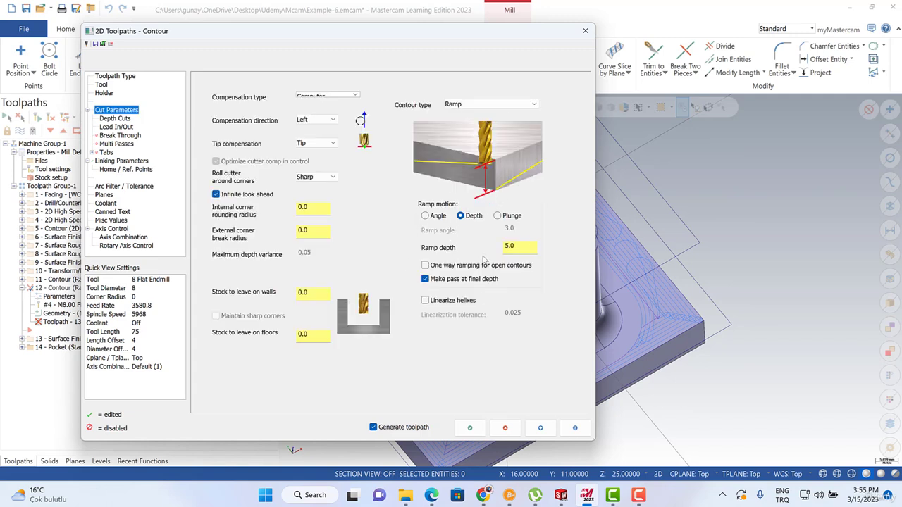
left_click(316, 120)
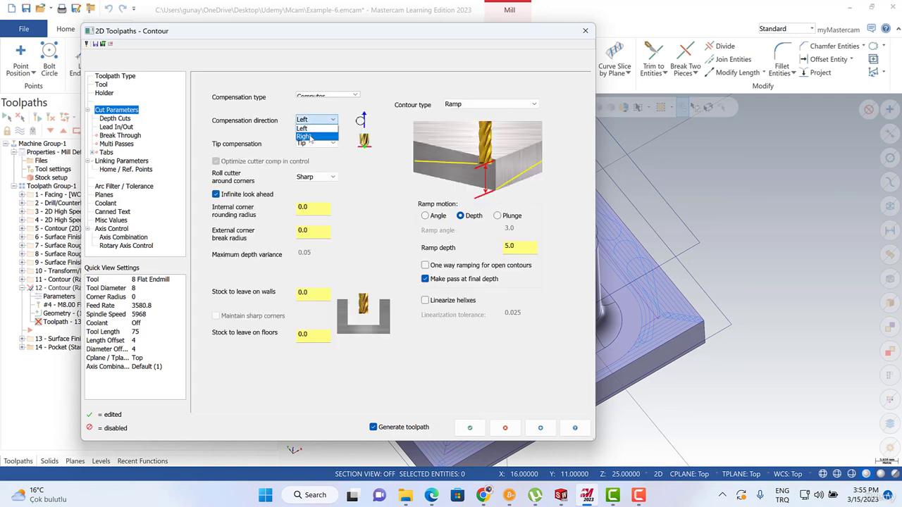
left_click(310, 136)
left_click(470, 428)
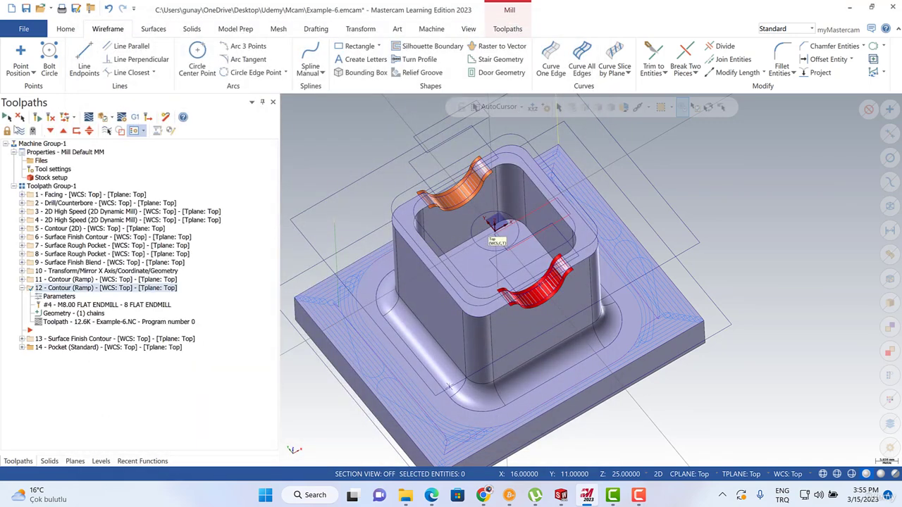
left_click(19, 131)
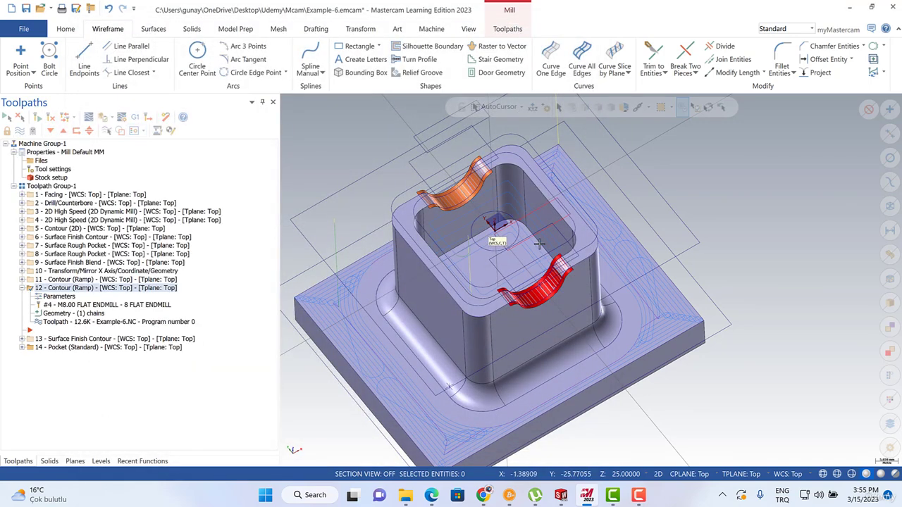
middle_click_drag(522, 211, 367, 272)
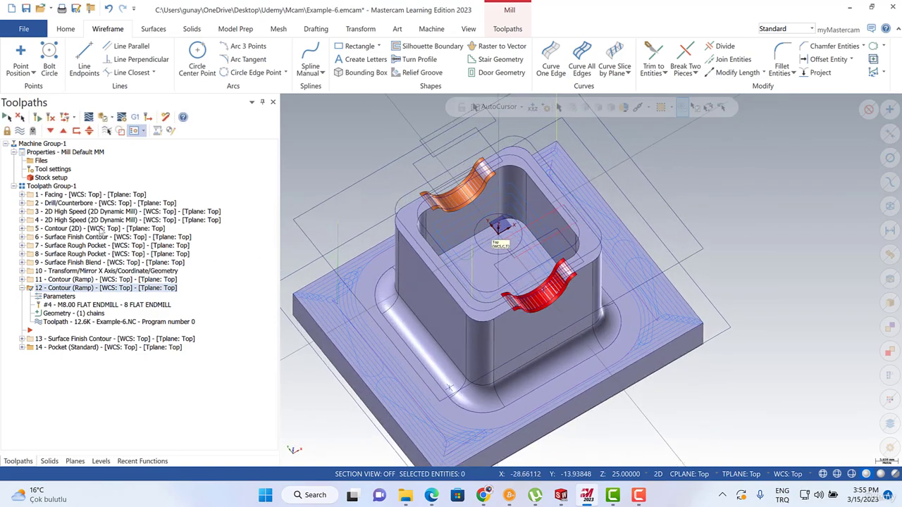
- Copy the final Pocket (Standard) operation to directly after the second Contour (Ramp) operation and expand both operations' details
left_click(22, 289)
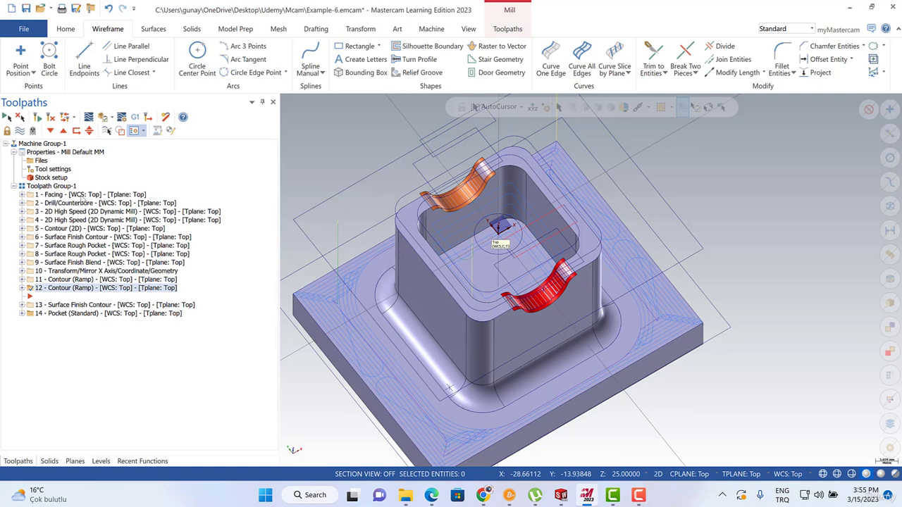
left_click(30, 315)
left_click_drag(45, 302, 32, 303)
left_click(22, 297)
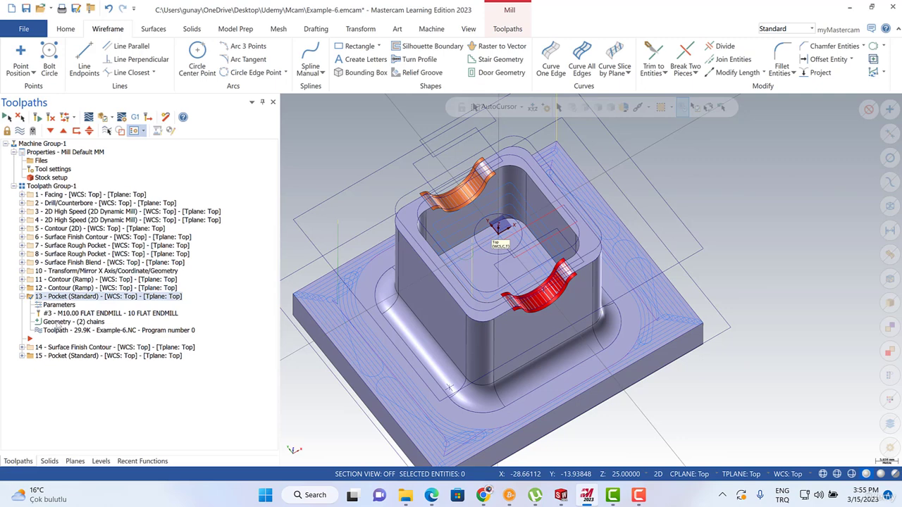
left_click(22, 288)
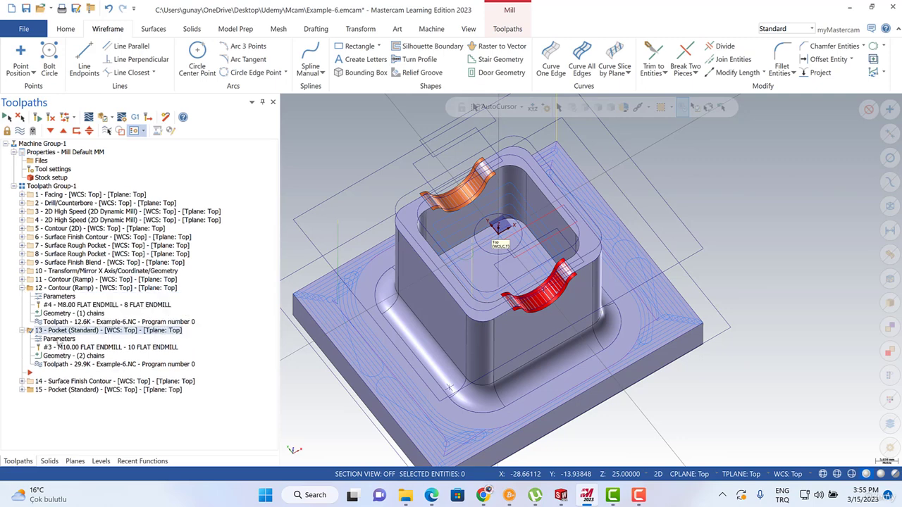
- Delete the existing chains from the copied Pocket operation's geometry
left_click(72, 356)
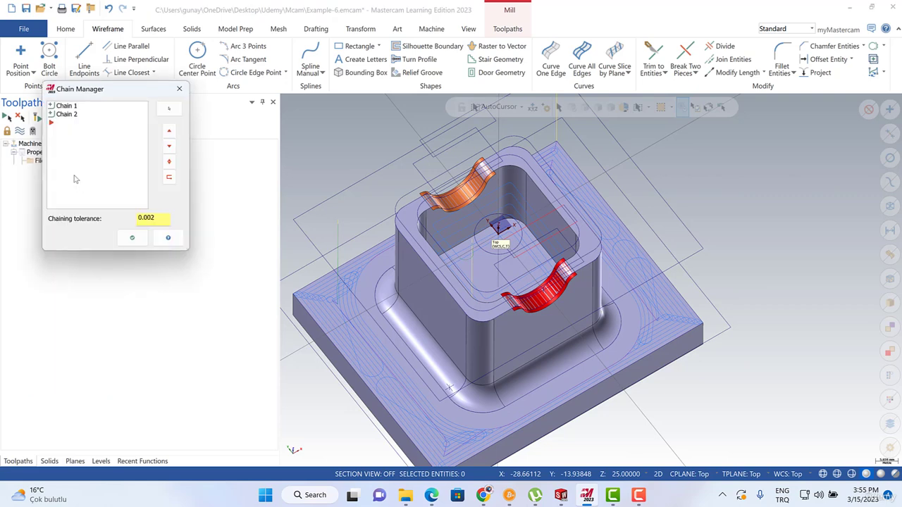
left_click(68, 105)
key("Delete")
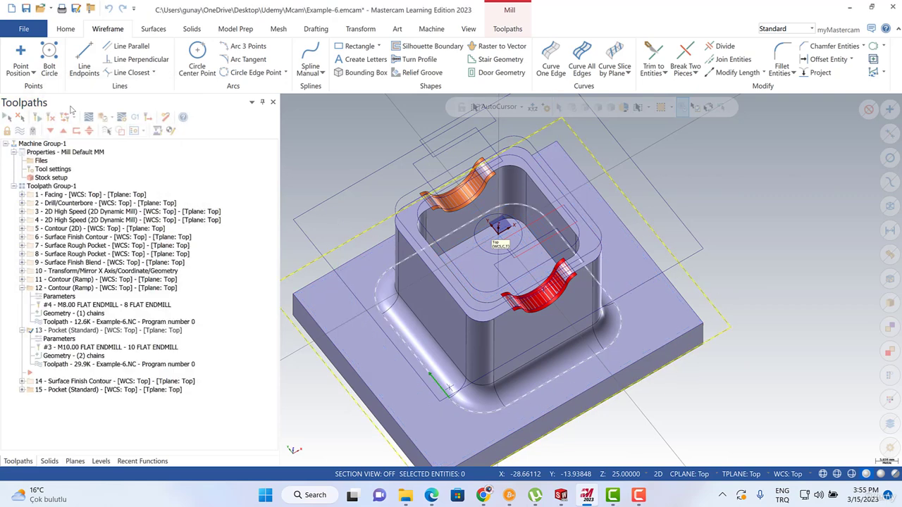
- Add the cavity's inner rounded-rectangle edge as the chain of the copied Pocket operation
right_click(78, 112)
left_click(101, 117)
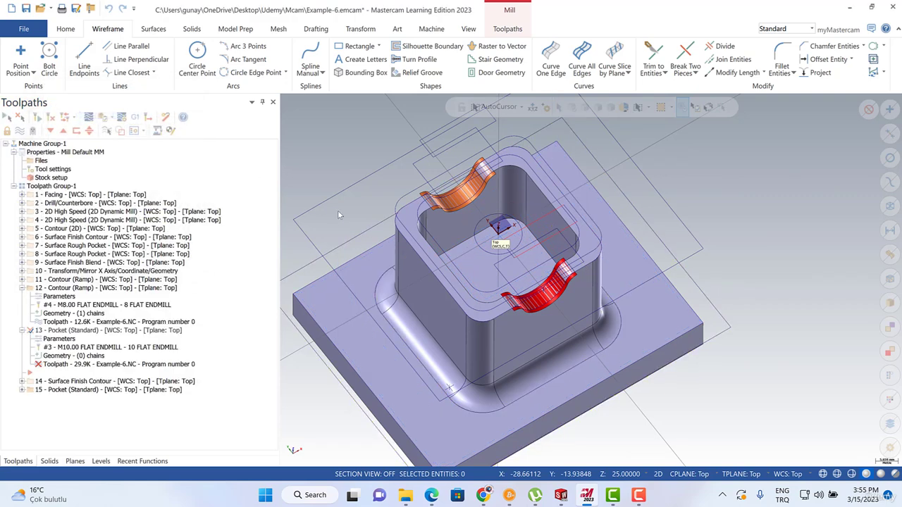
left_click(459, 275)
left_click(128, 429)
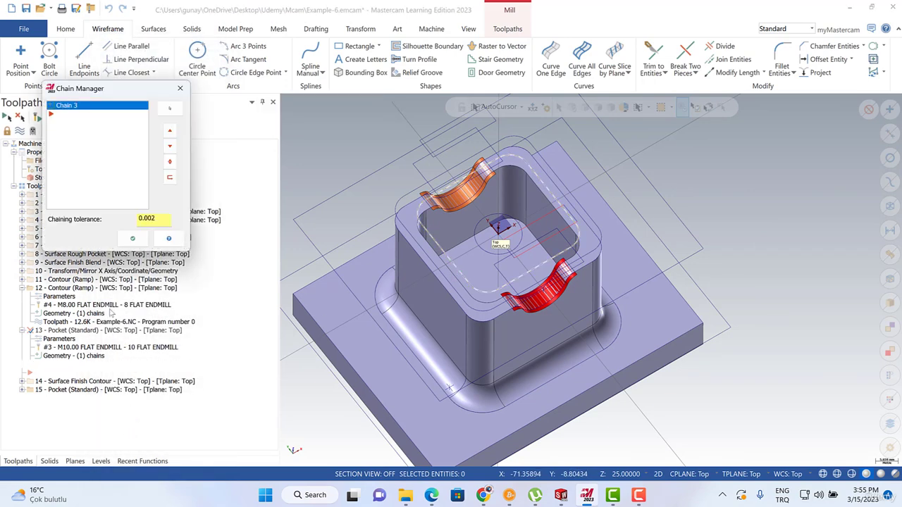
left_click(131, 237)
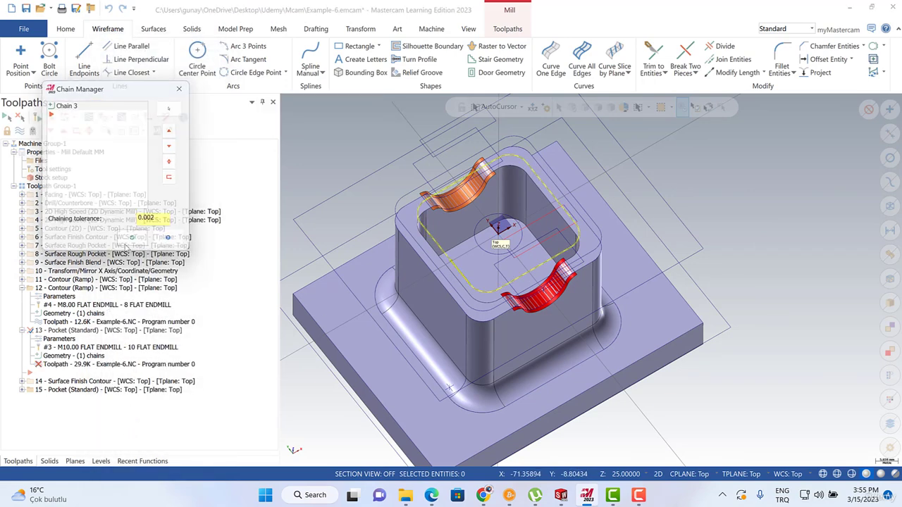
- Set the copied Pocket operation's absolute depth in its linking parameters for the cavity floor
left_click(59, 338)
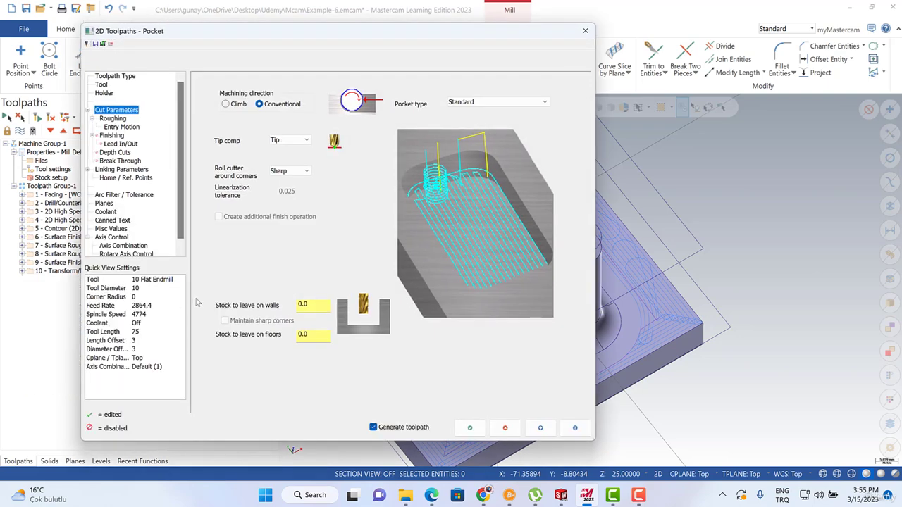
left_click(121, 169)
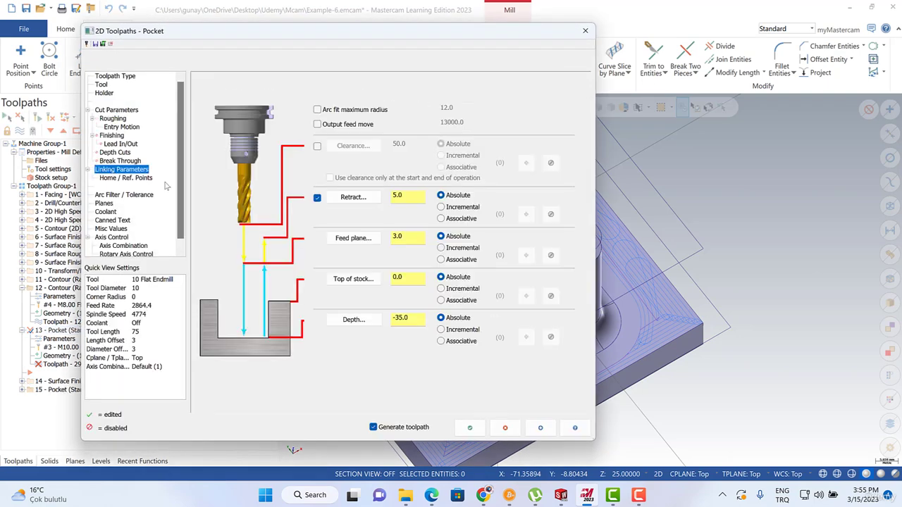
left_click(408, 319)
left_click(406, 317)
- Check the roughing settings, assign the 6 mm flat endmill to the copied Pocket operation and generate its toolpath
left_click(120, 120)
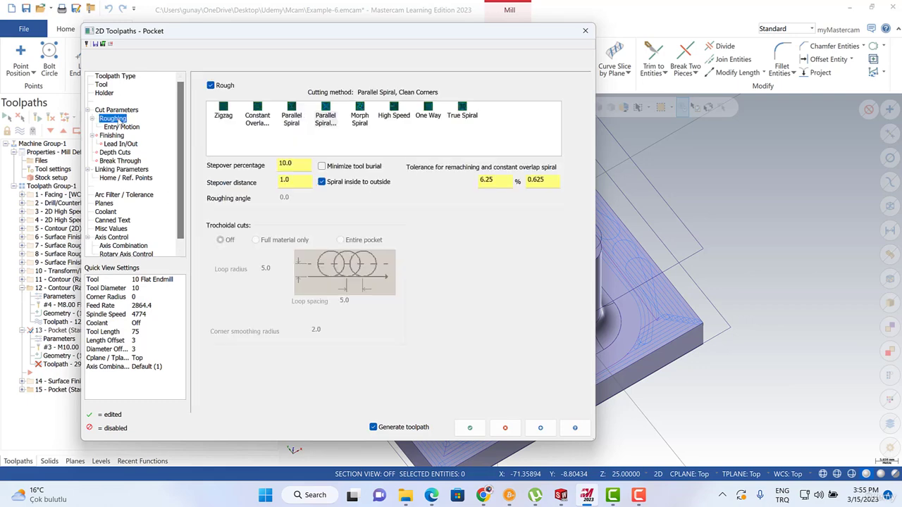
left_click(102, 85)
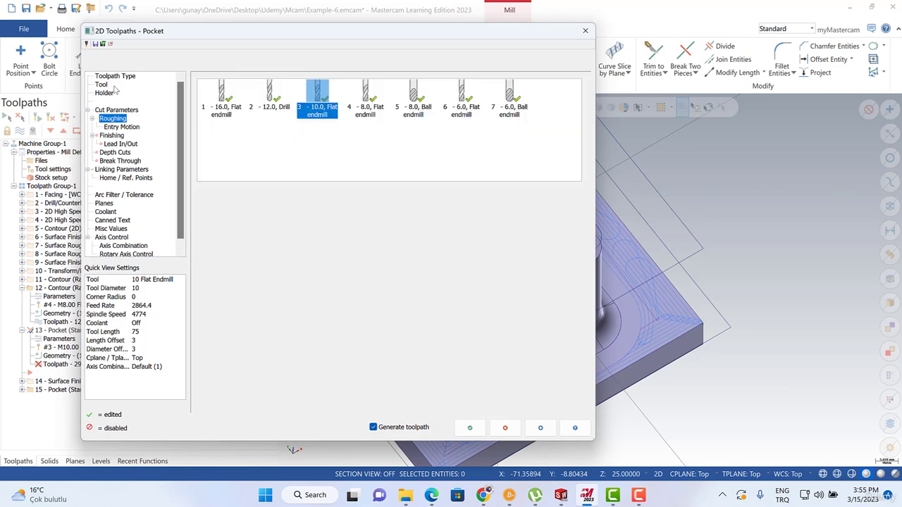
left_click(467, 112)
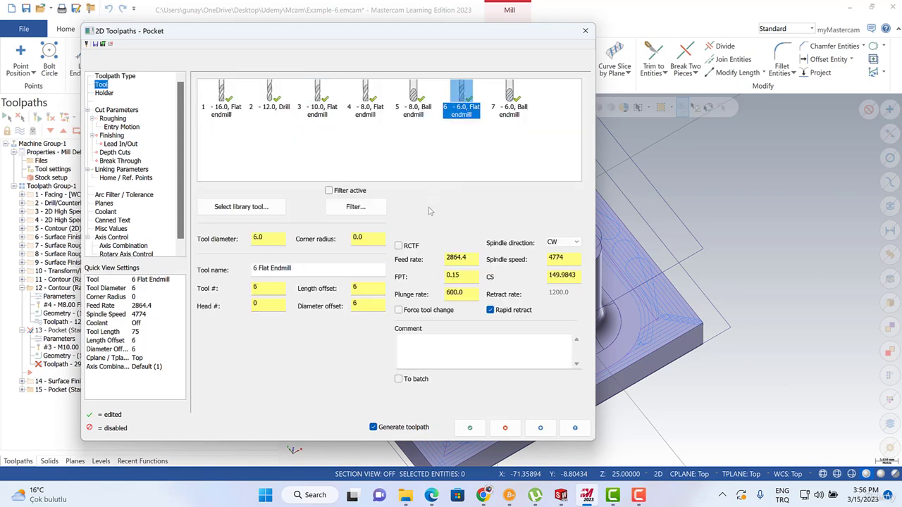
left_click(469, 428)
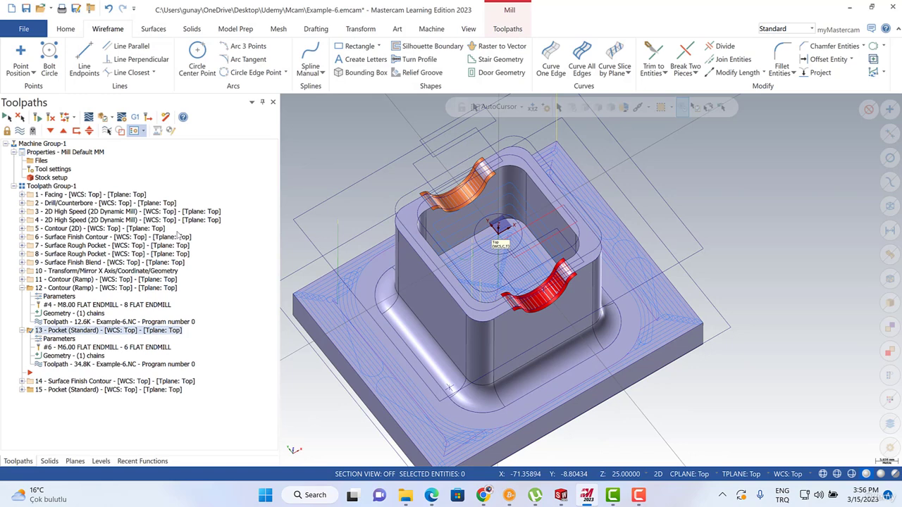
- Assign the 8 mm flat endmill to the copied Pocket operation, regenerate it and toggle its toolpath display to inspect it
key("Page_Up")
key("Page_Up")
key("Page_Up")
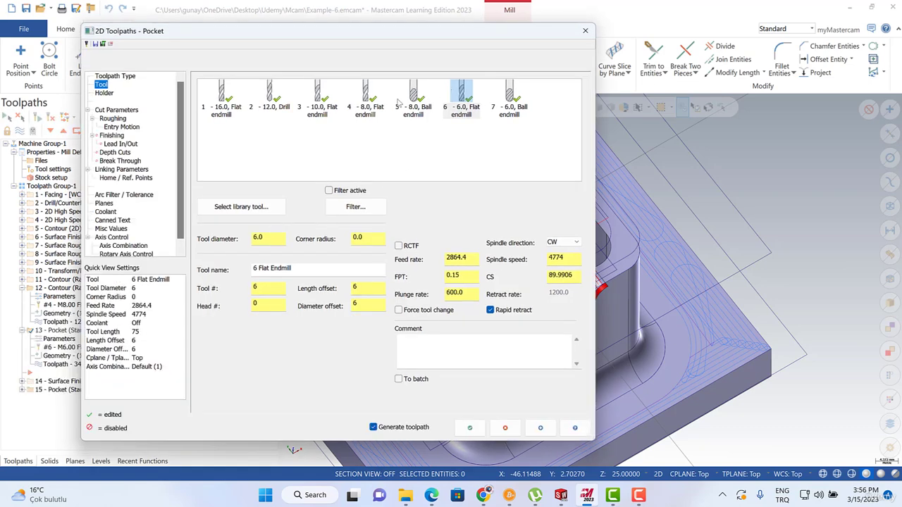
left_click(469, 428)
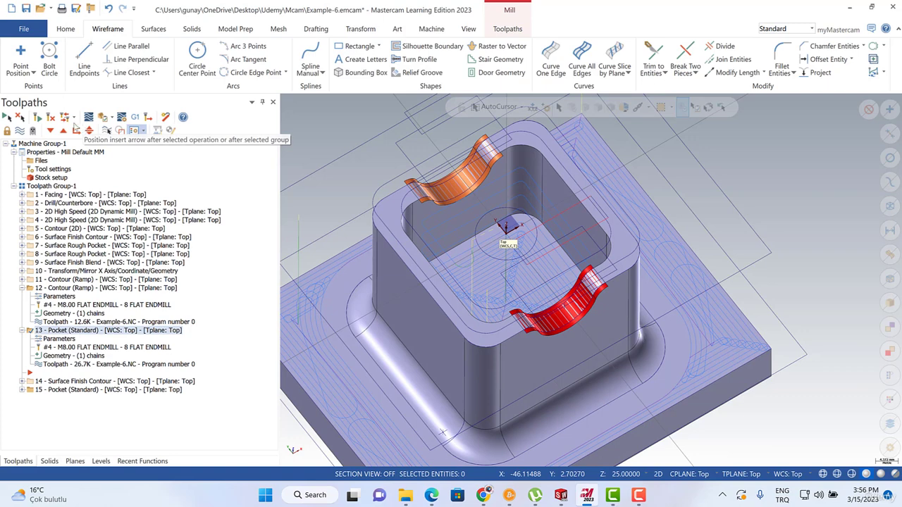
left_click(20, 131)
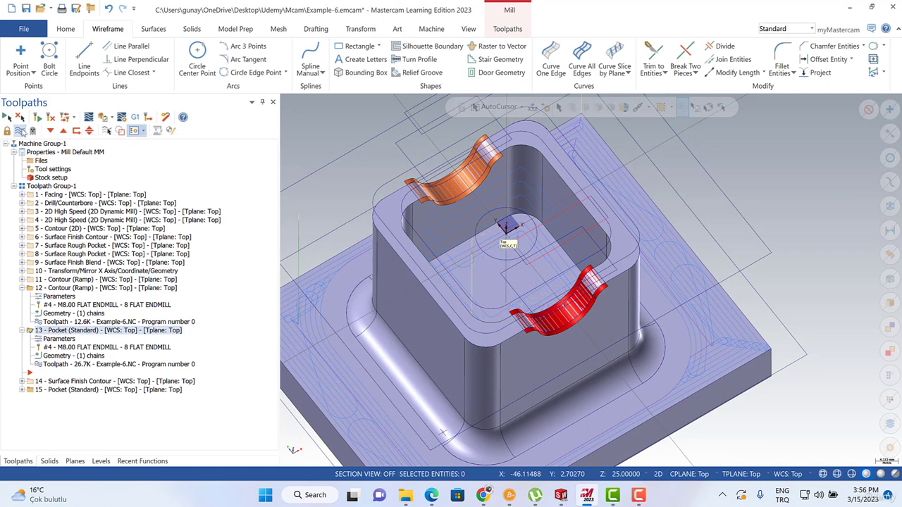
left_click(20, 131)
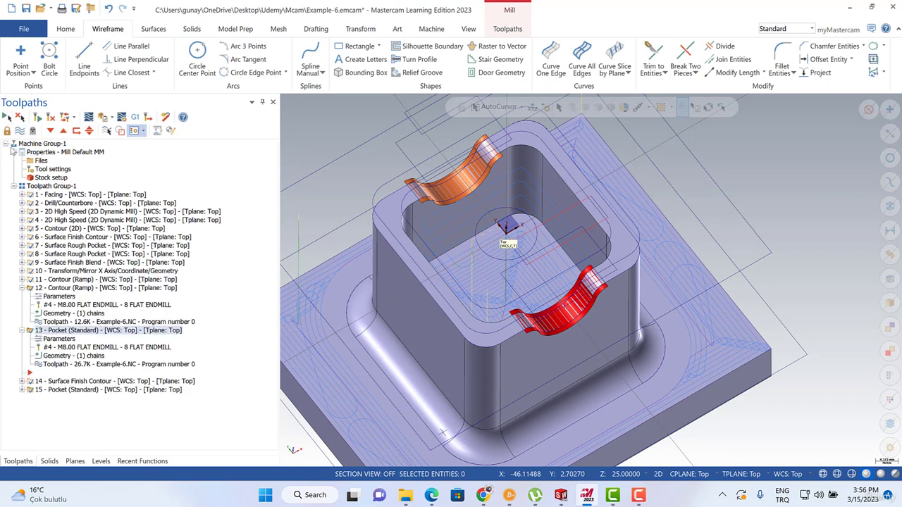
- Collapse the second Contour (Ramp) and copied Pocket operations and move the insert arrow to after the last operation
left_click(22, 288)
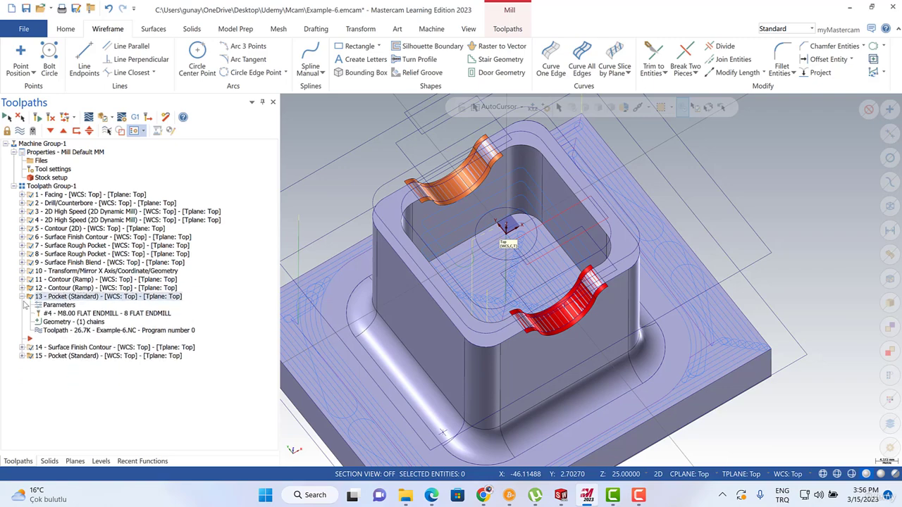
left_click(22, 297)
left_click(51, 131)
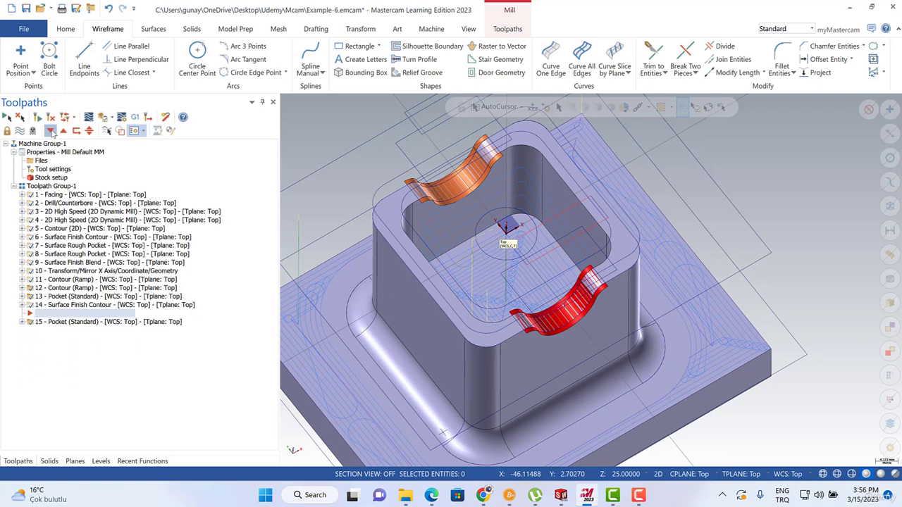
left_click(51, 131)
- Hide the toolpaths of all selected operations and save the Example-6 file
left_click(20, 131)
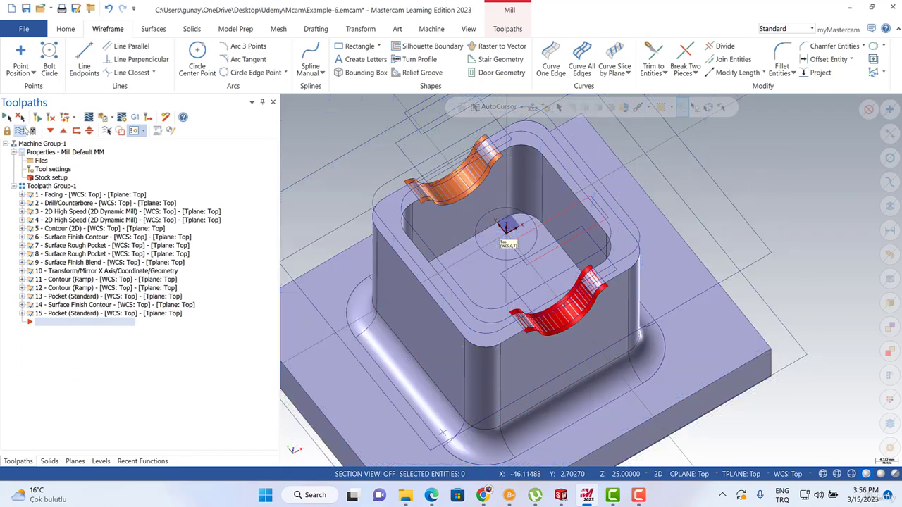
scroll(531, 245, "down", 2)
scroll(531, 245, "down", 2)
middle_click_drag(531, 246, 441, 277)
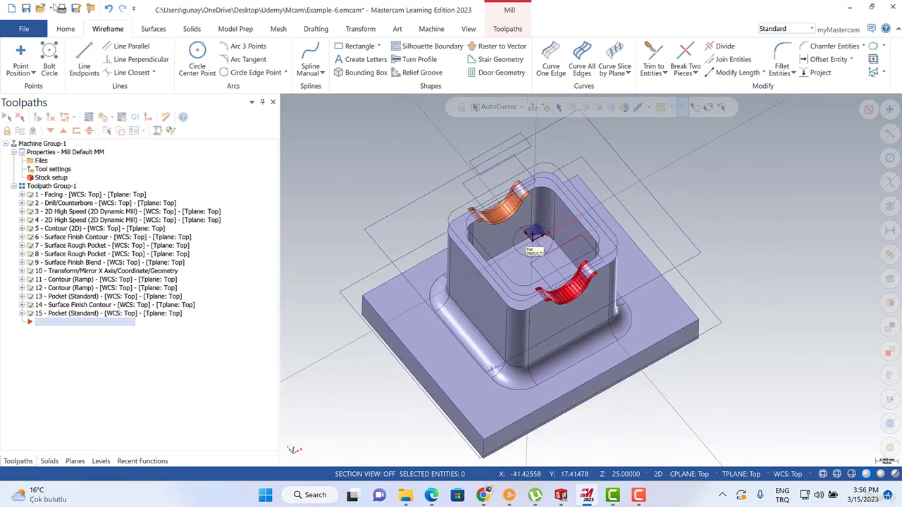
left_click(25, 9)
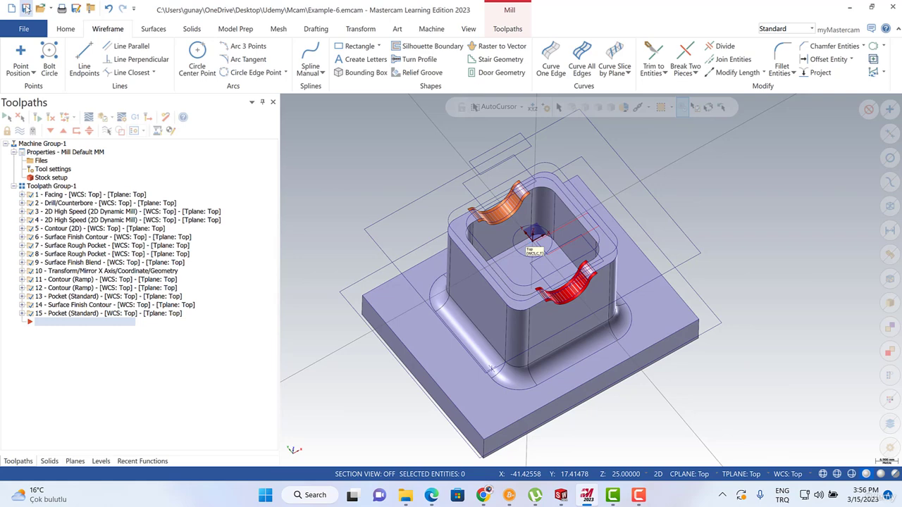